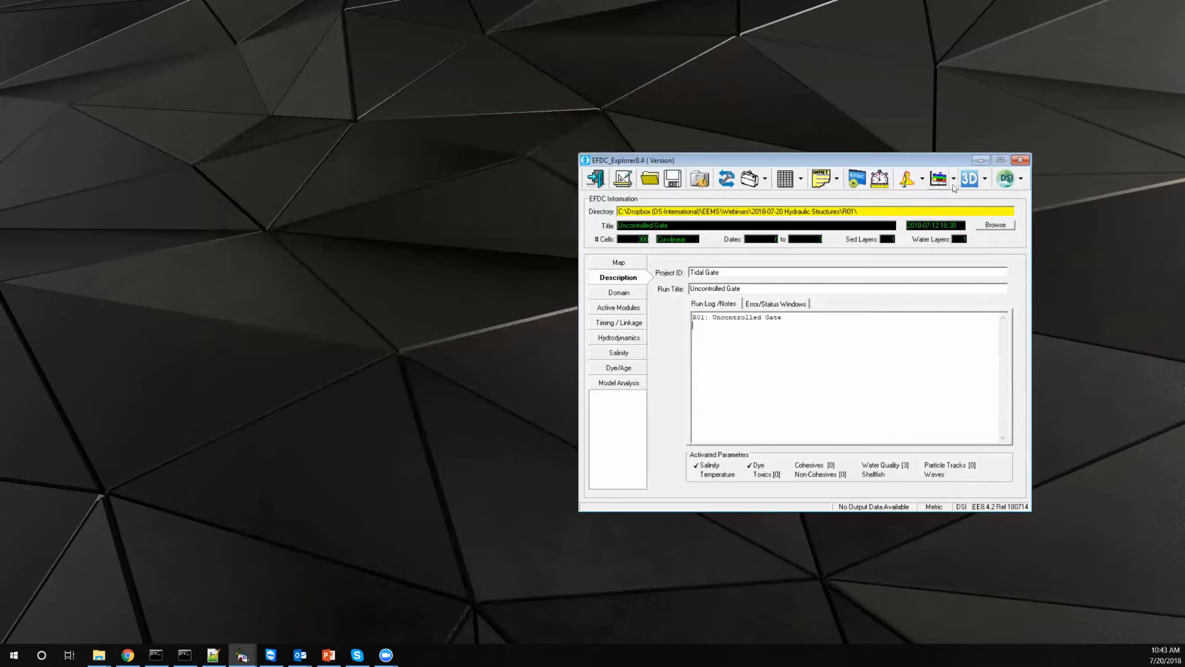
- Open the 2D plan view of the Tidal Gate model and enlarge its window
click(906, 179)
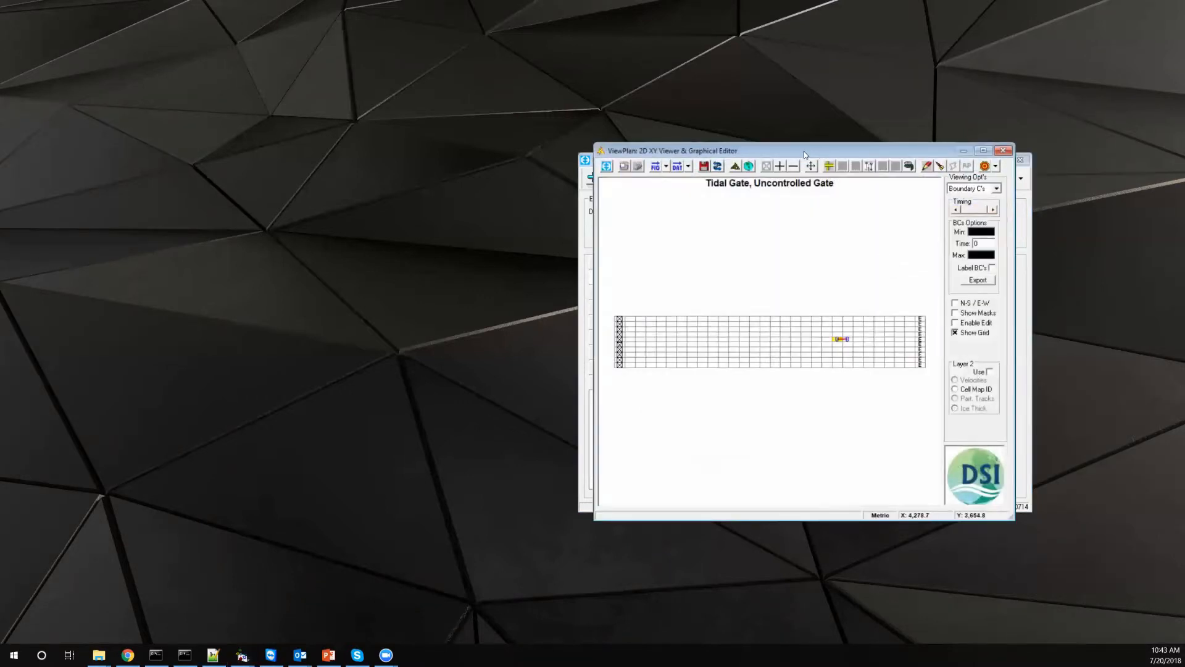
drag(804, 151, 590, 122)
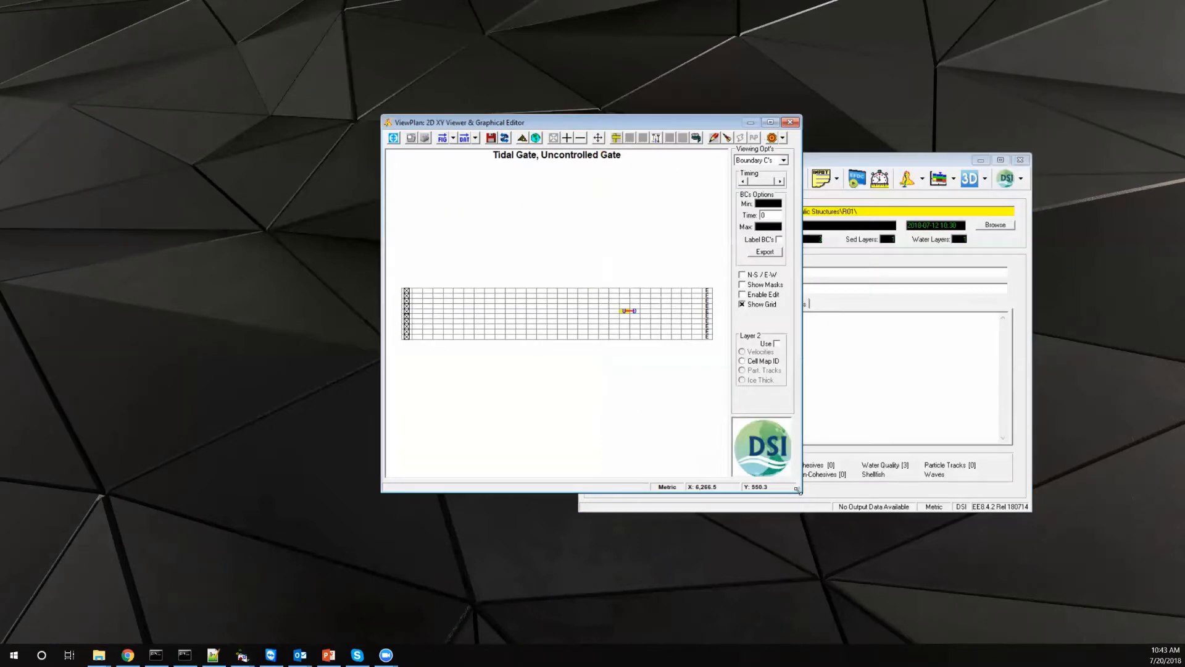
drag(797, 491, 1076, 497)
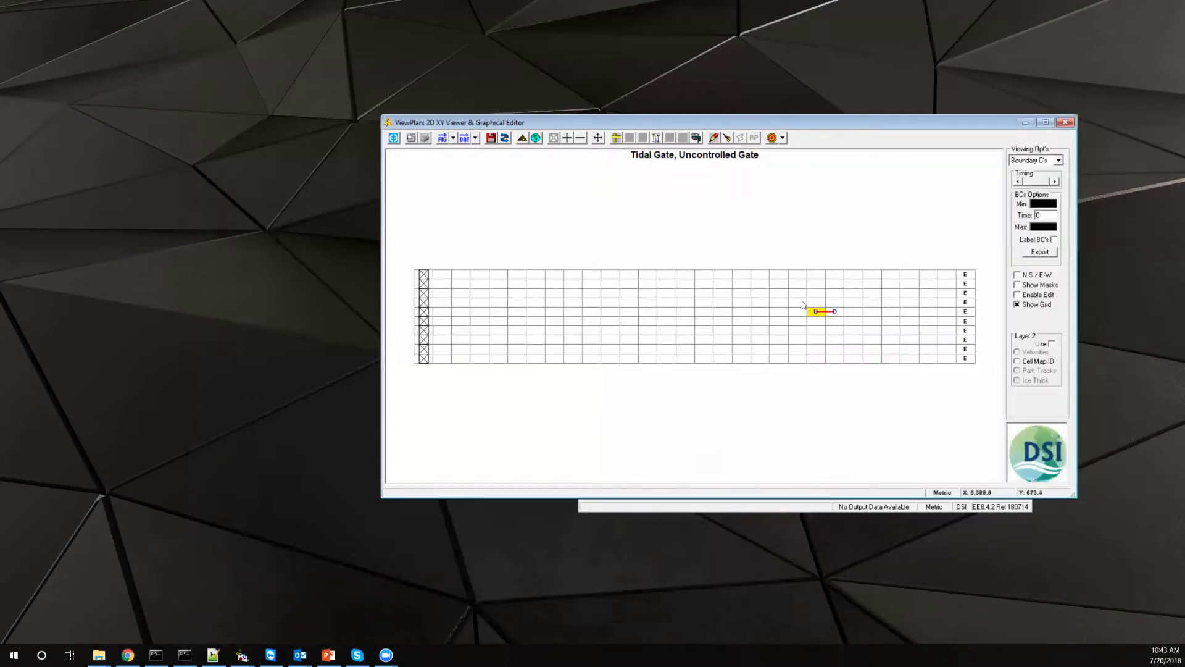
- Display the bottom elevation across the grid, followed by the water levels as water surface elevation
click(1042, 159)
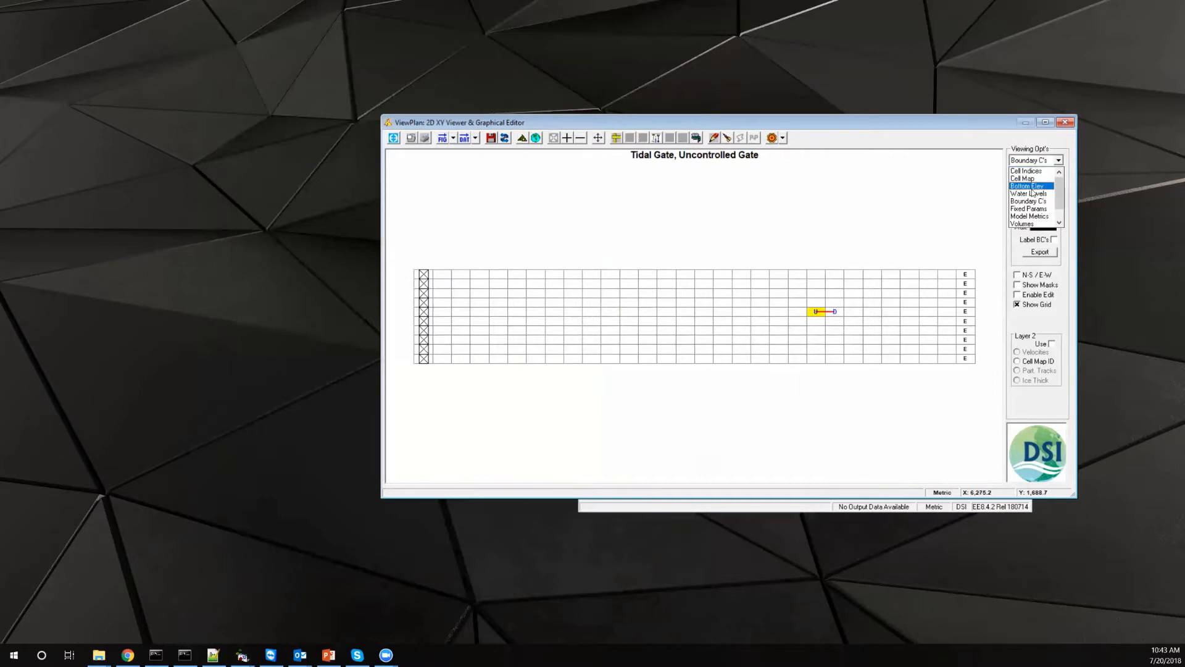
click(1027, 186)
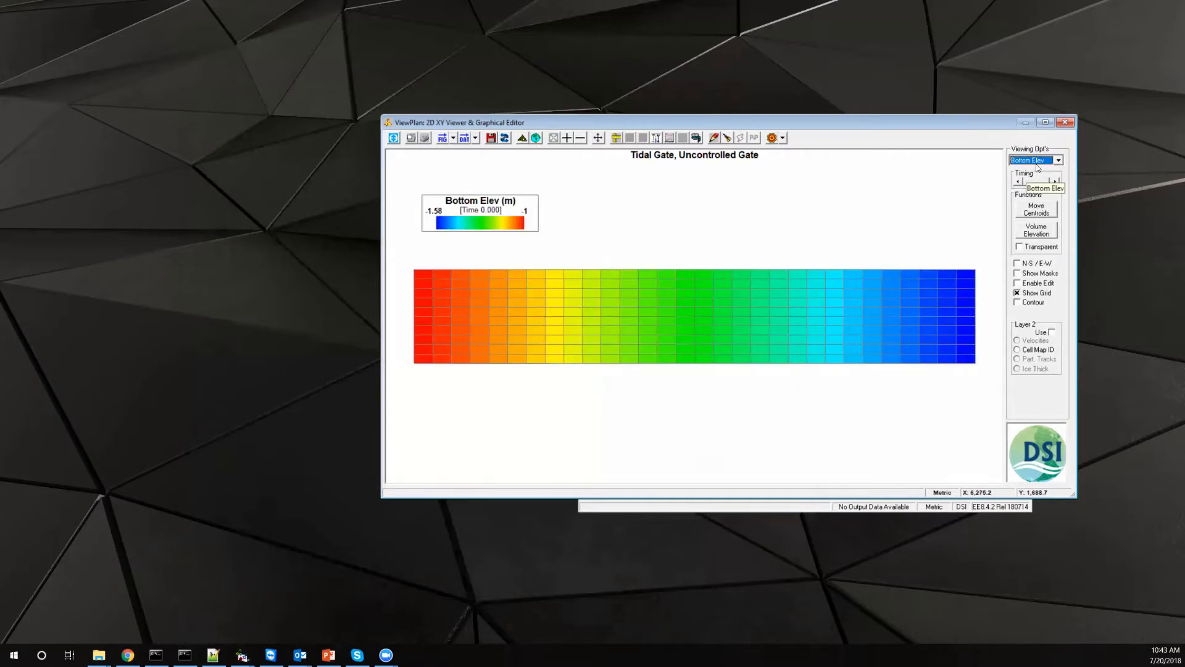
scroll(1036, 164, down, 1)
click(1036, 216)
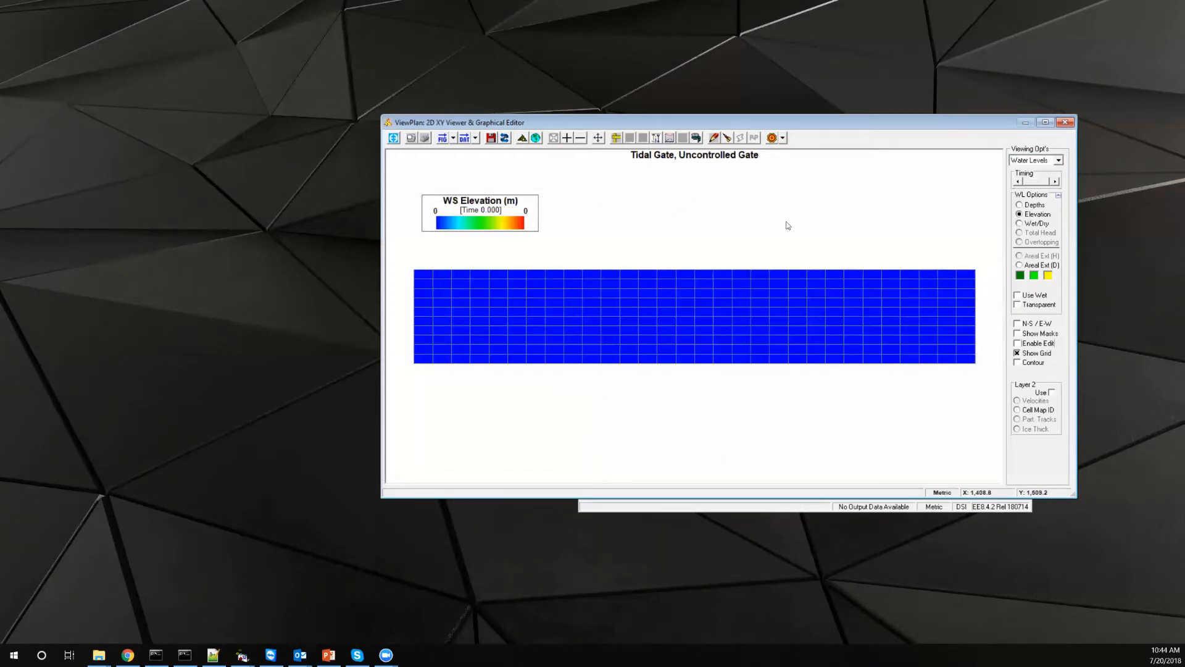
- Display the fixed parameters across the grid with Roughness as the shown parameter
click(1037, 159)
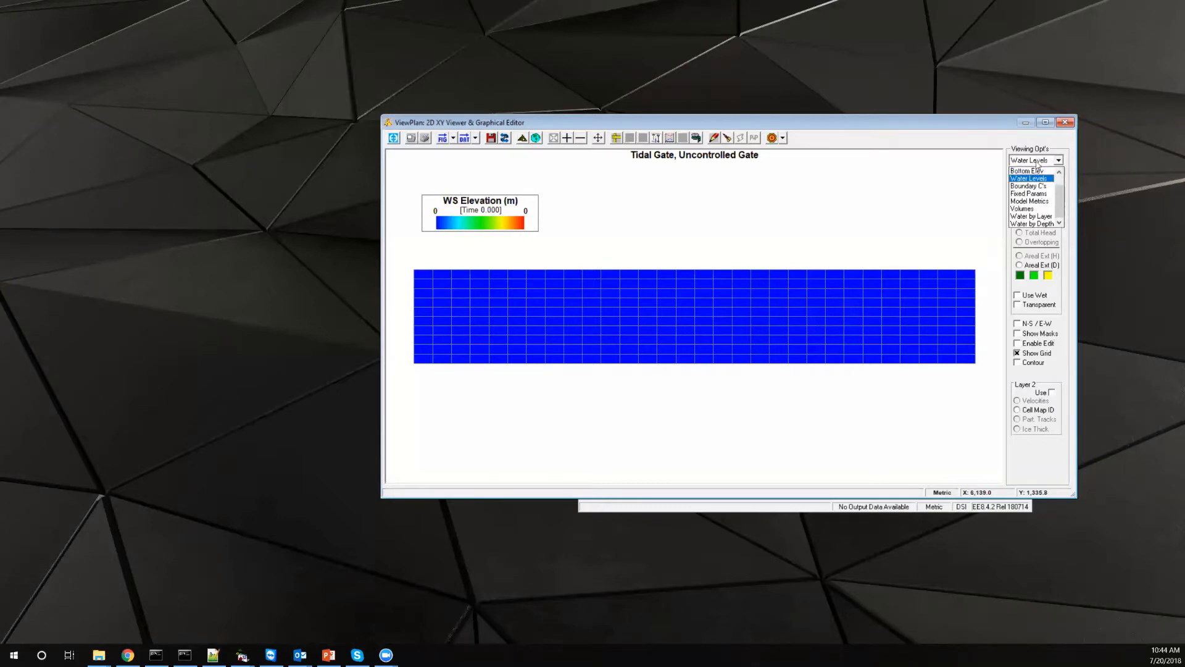
click(1036, 193)
click(1036, 207)
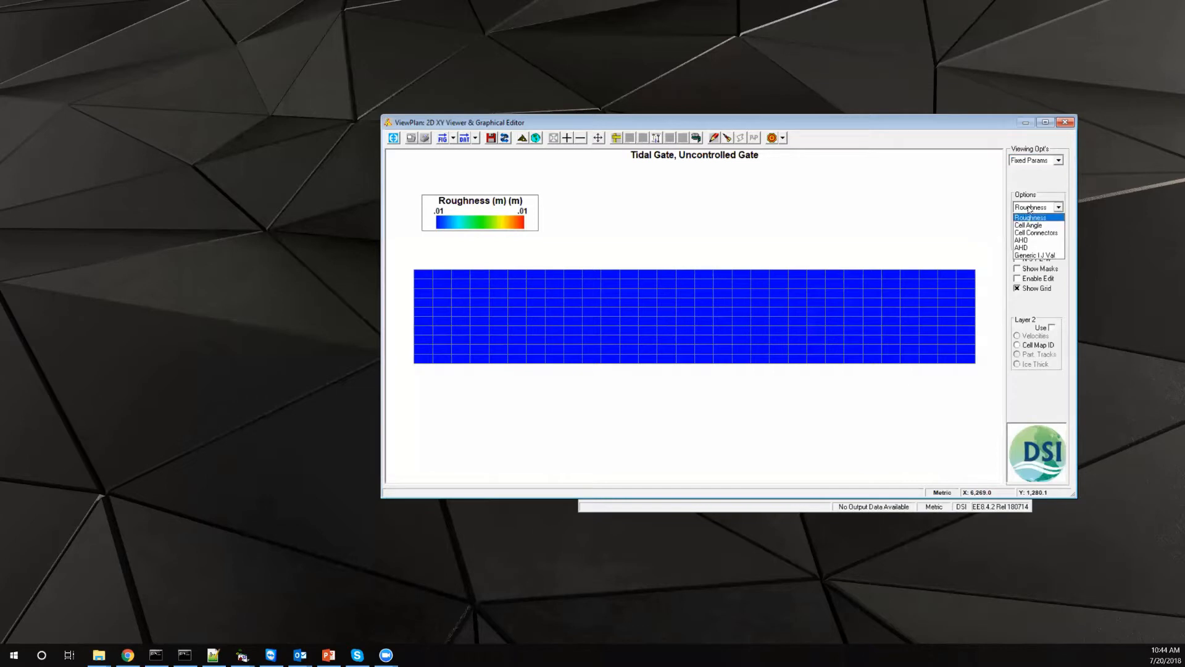
click(966, 253)
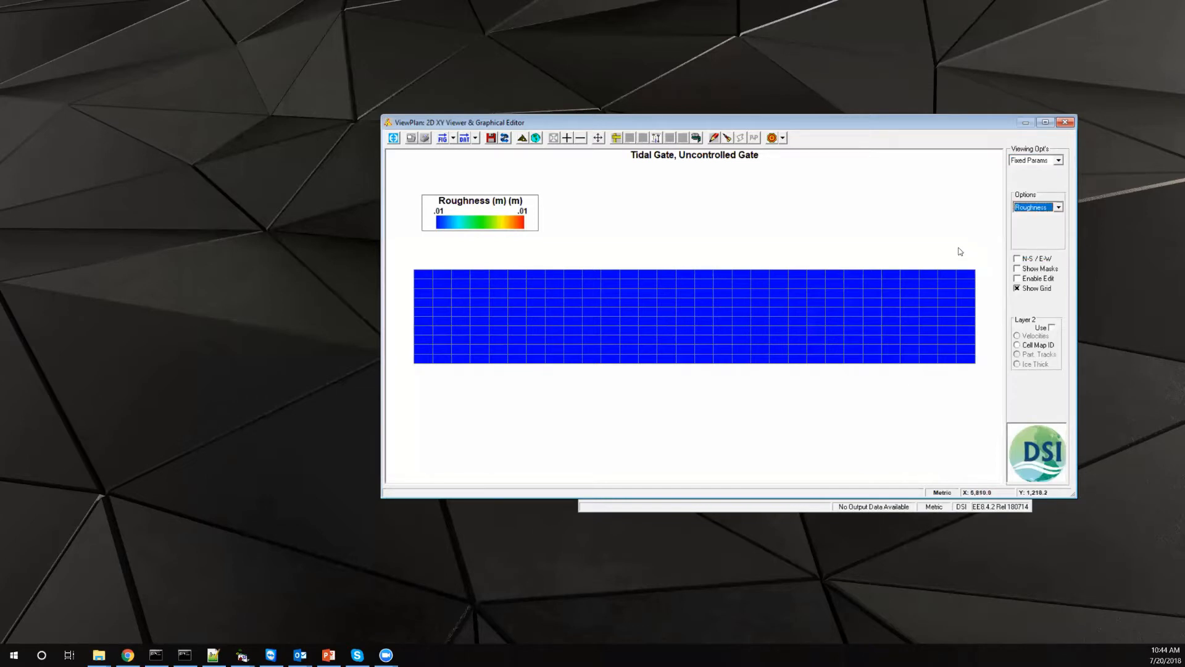
click(1046, 160)
scroll(1047, 201, up, 1)
scroll(1051, 190, down, 1)
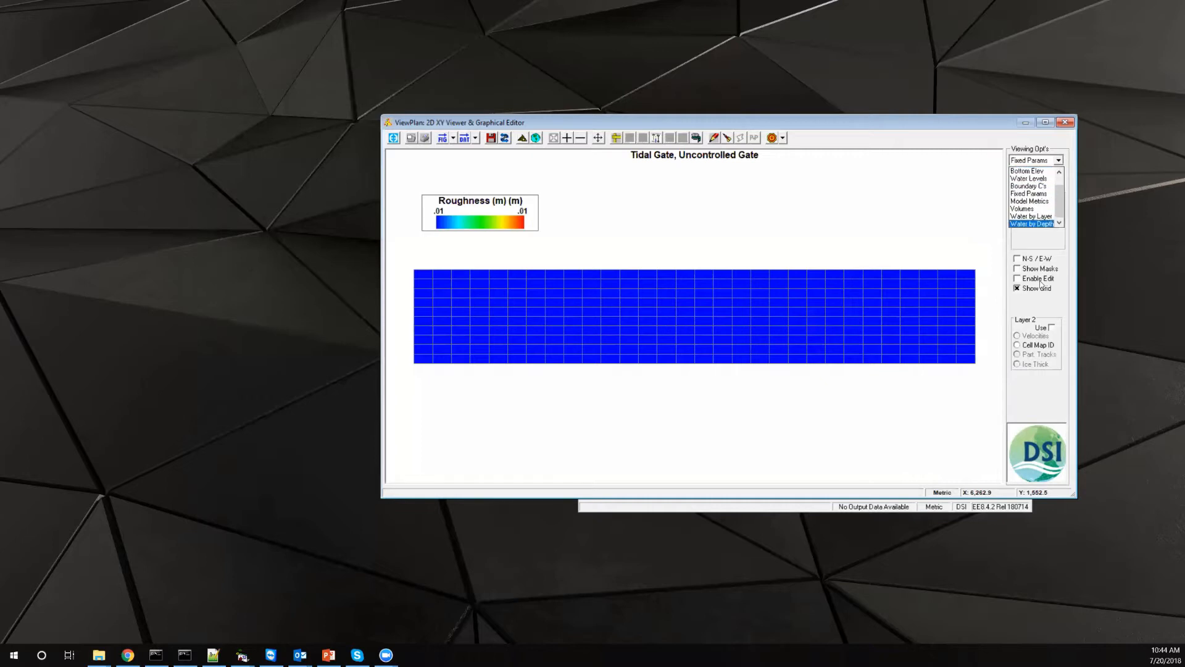
click(1053, 307)
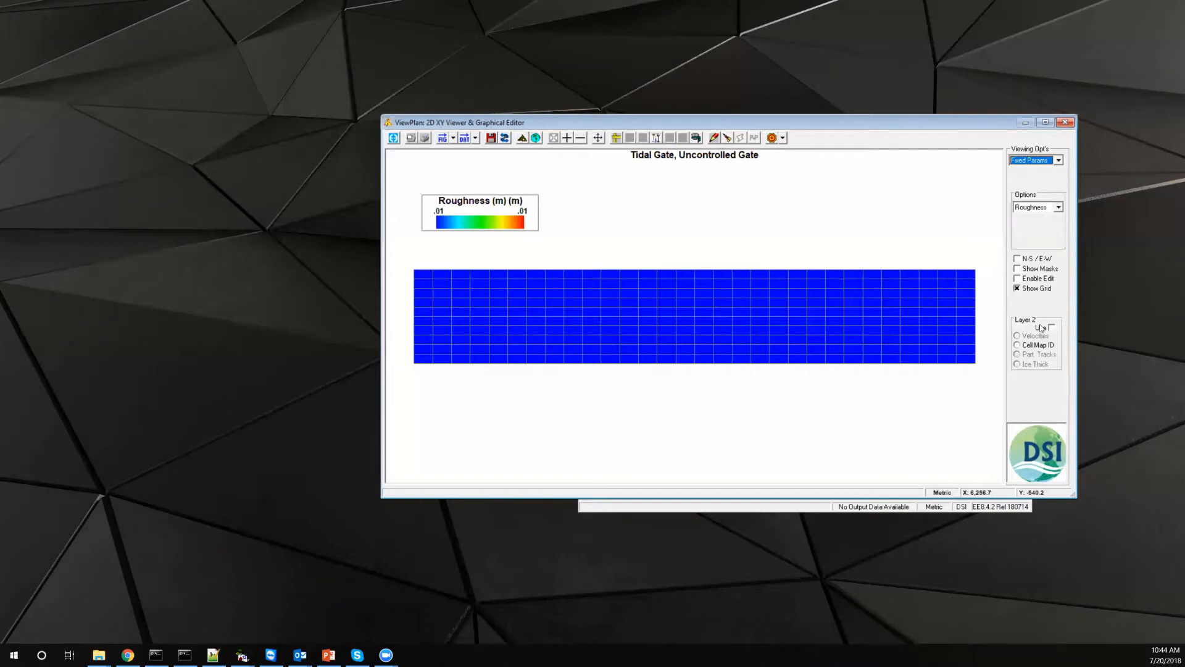
click(1047, 159)
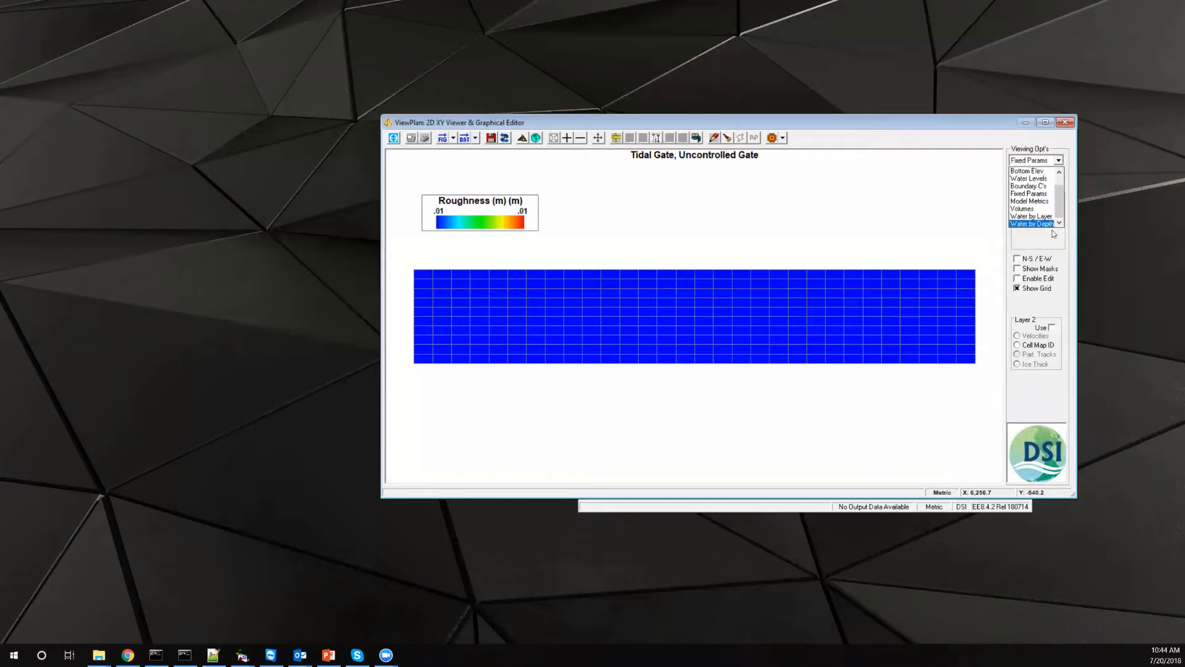
click(1049, 383)
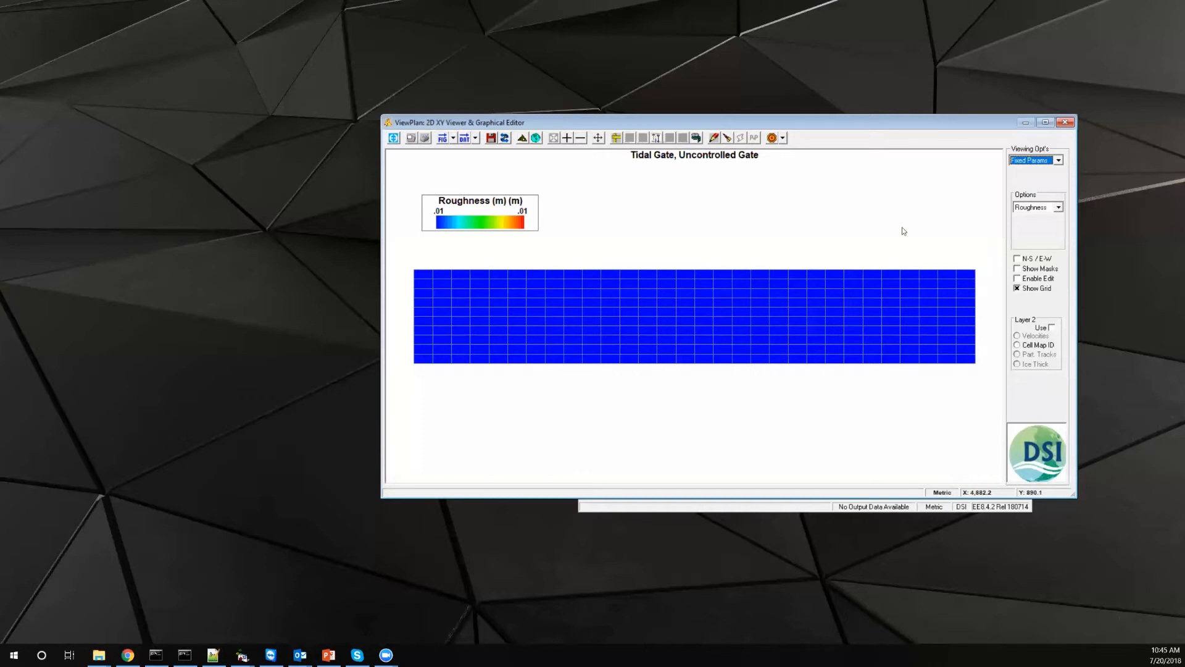
click(1039, 160)
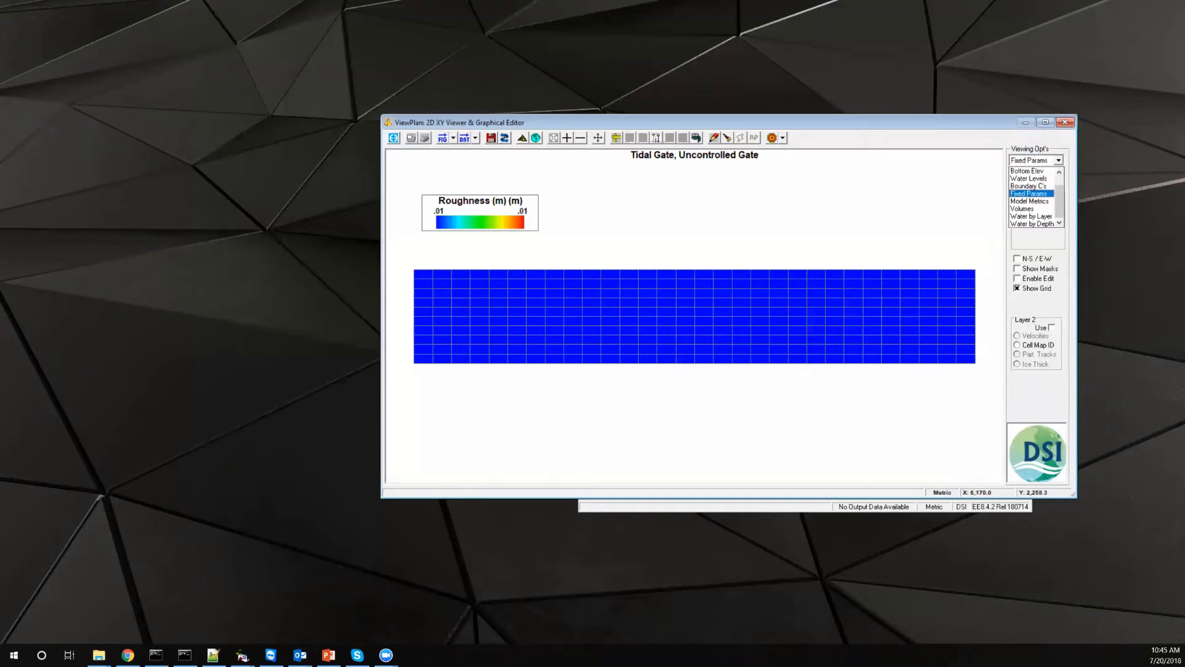
click(1041, 360)
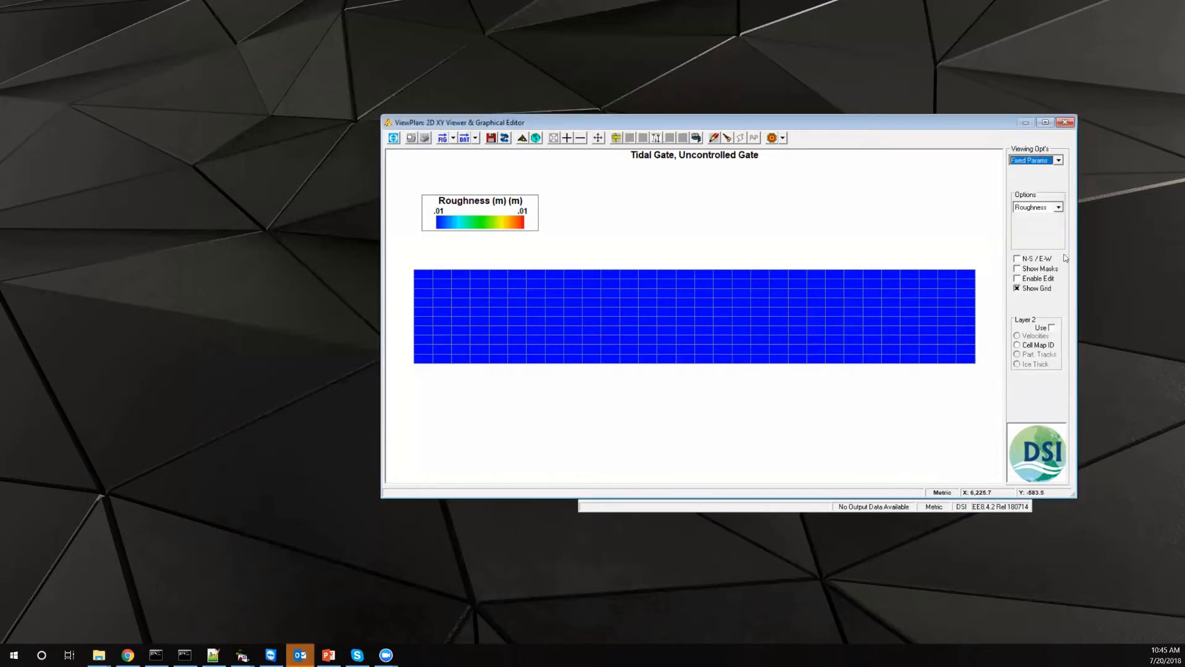
- View the depth-averaged water column by layer, first as salinity and then as dye
click(1047, 162)
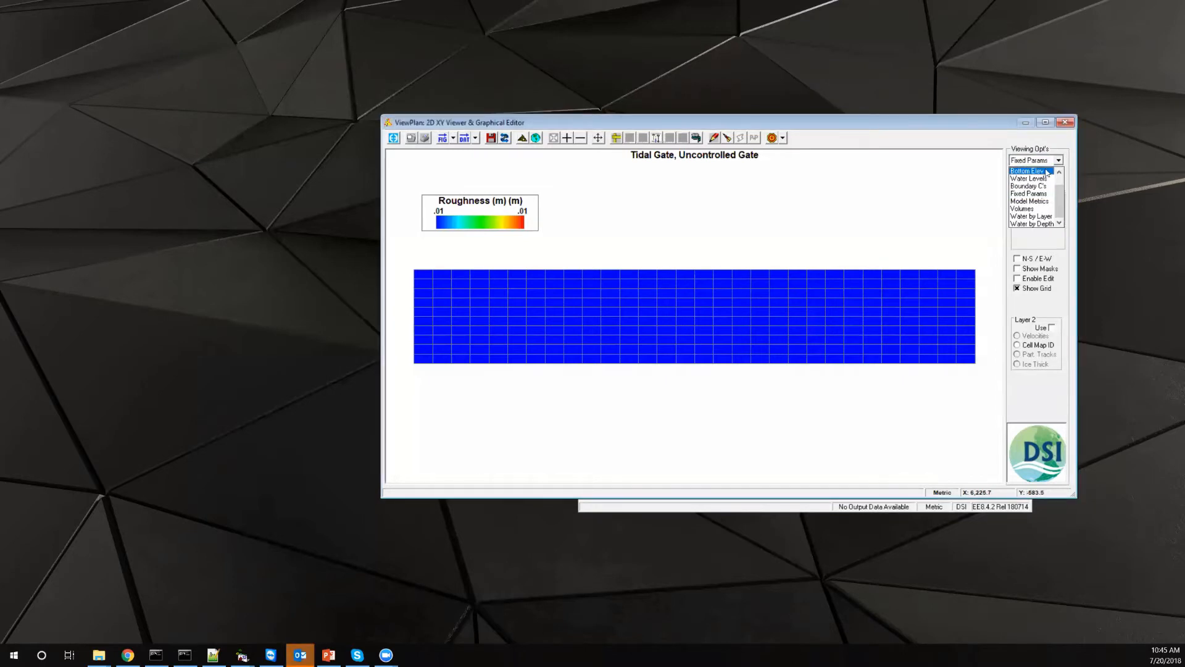
click(1042, 217)
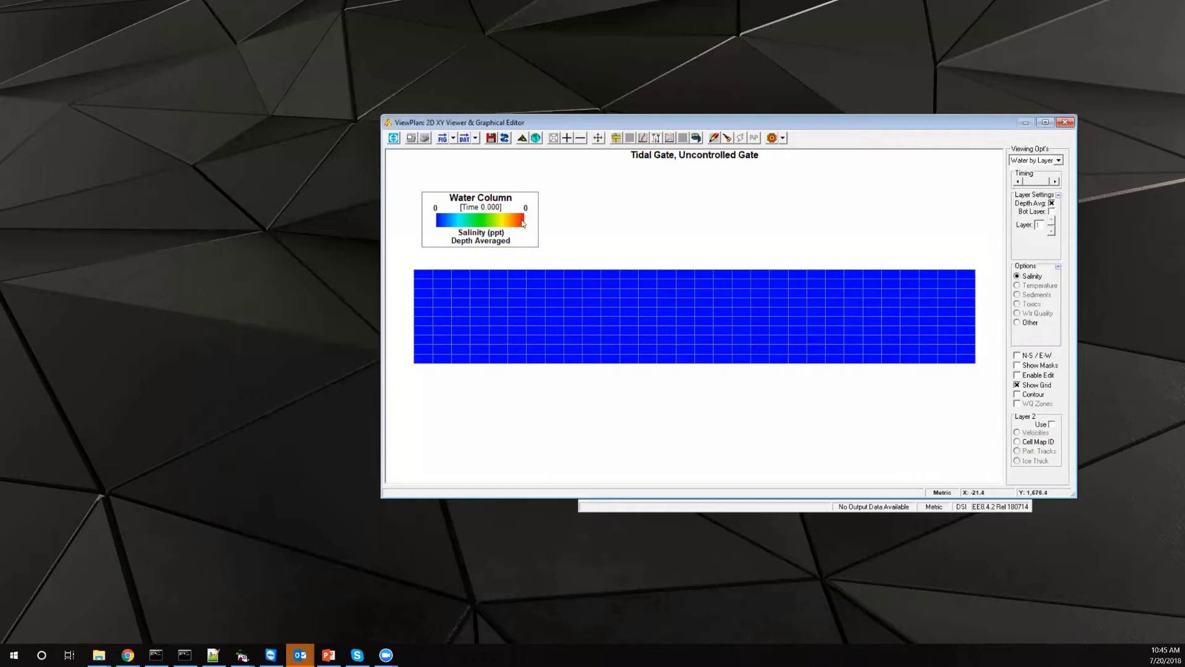
click(1055, 161)
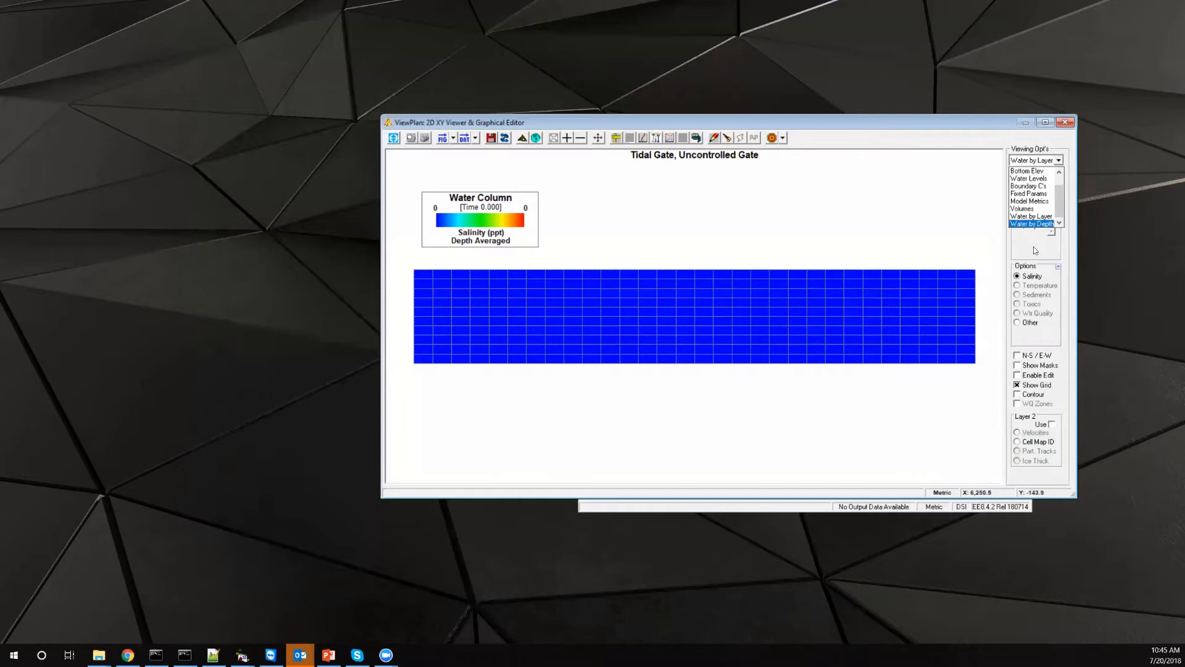
click(1034, 267)
click(1030, 322)
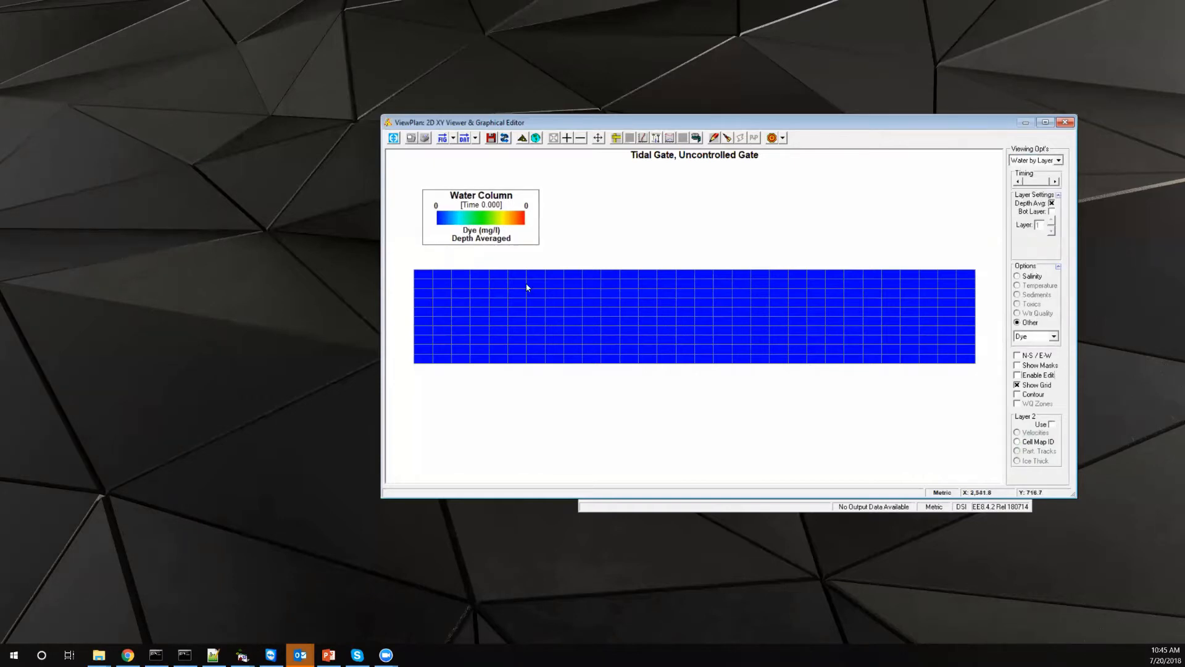
- Switch the plan view to boundary conditions with masks shown and editing enabled
click(1041, 366)
click(1058, 161)
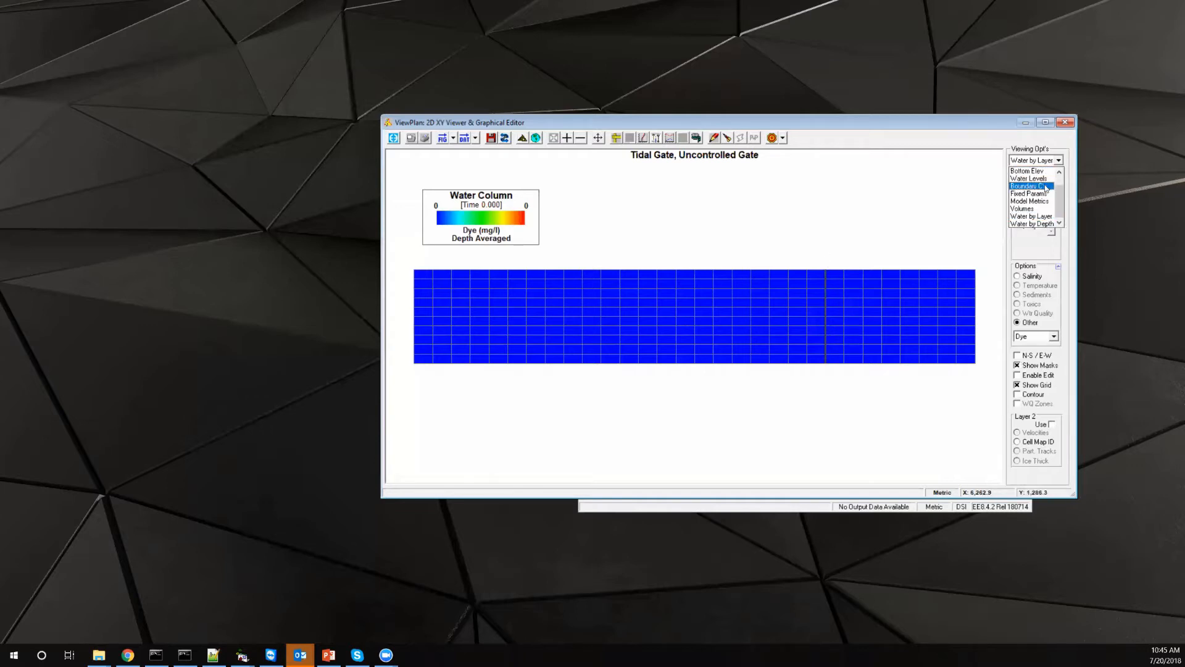
click(1029, 185)
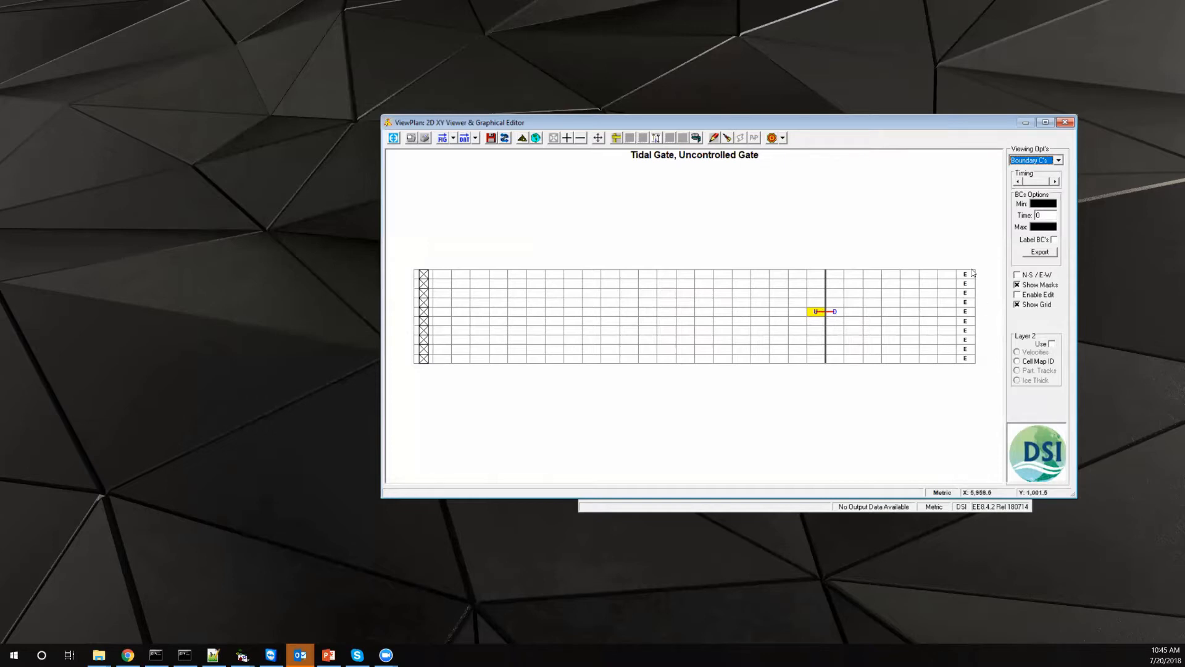
click(1033, 296)
- View the flow time series of the whole upstream boundary group and close the plot
right_click(425, 321)
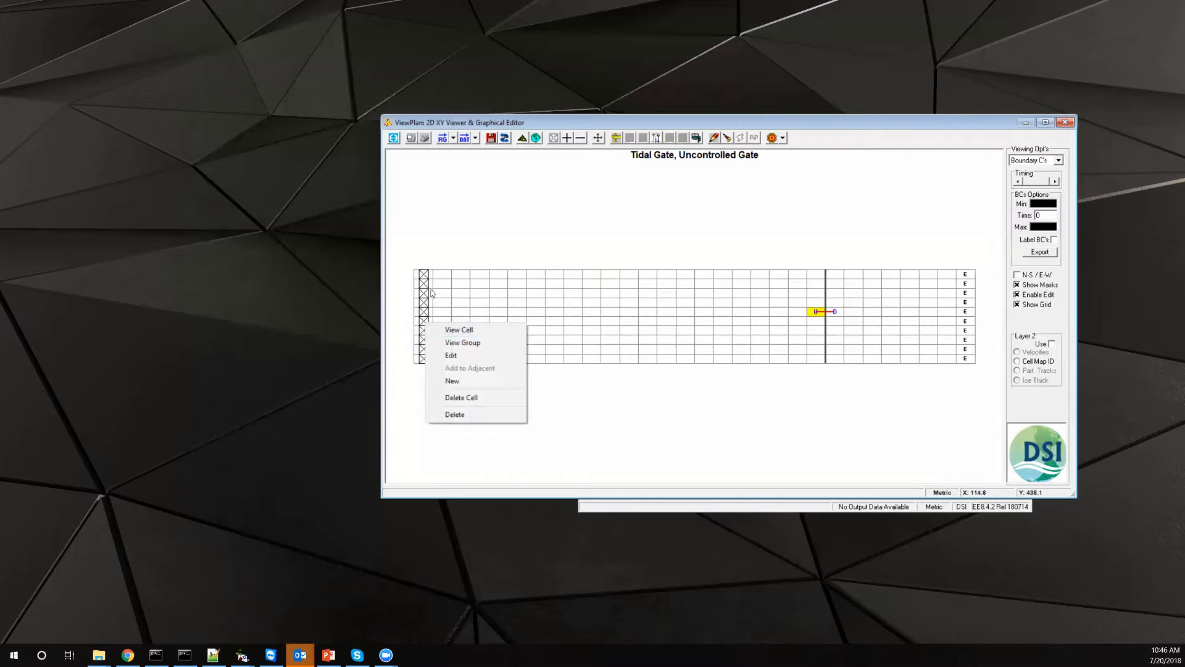
click(471, 345)
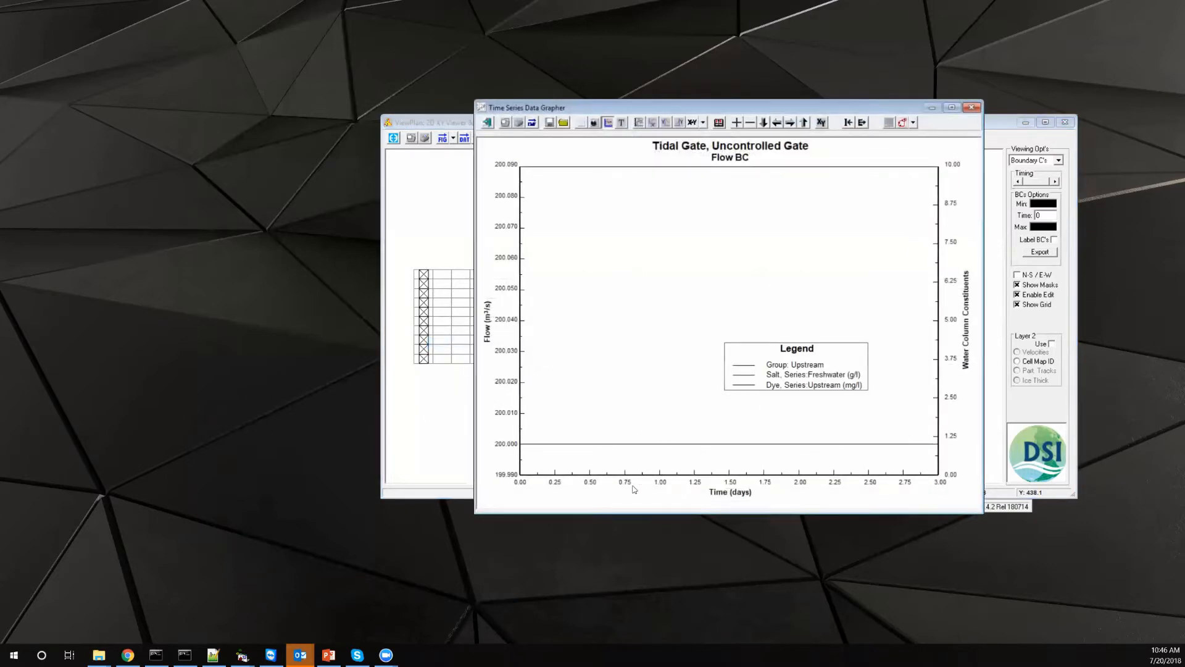
click(972, 108)
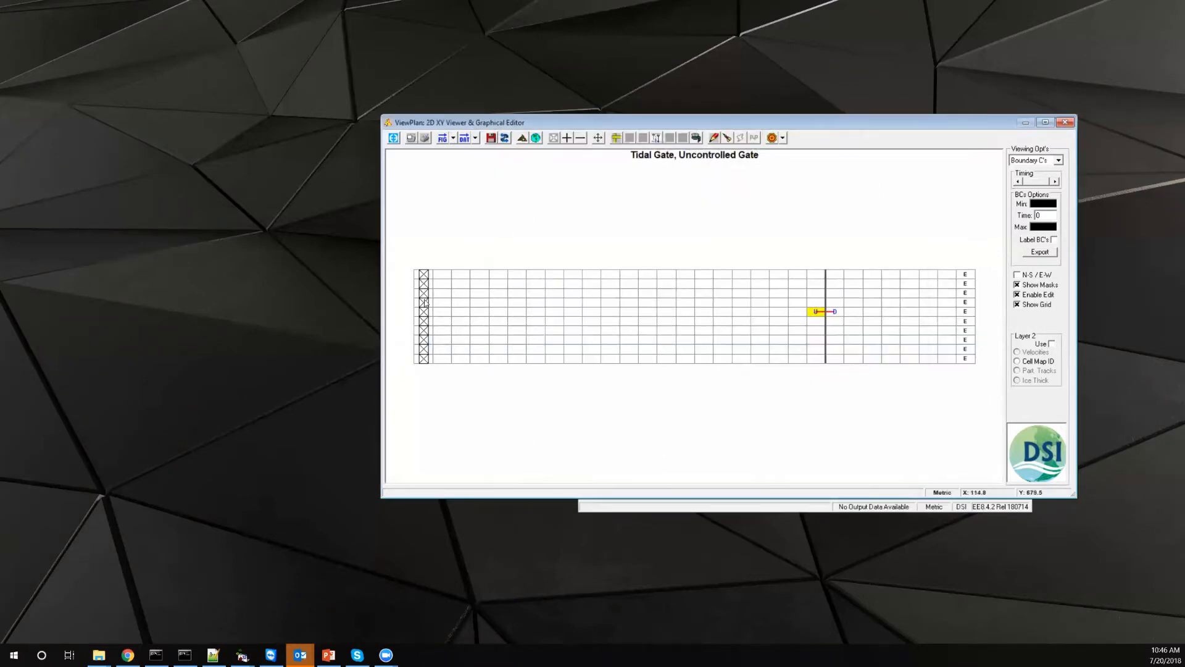
- View the inflow time series of a single upstream boundary cell and close the plot
right_click(425, 306)
click(458, 313)
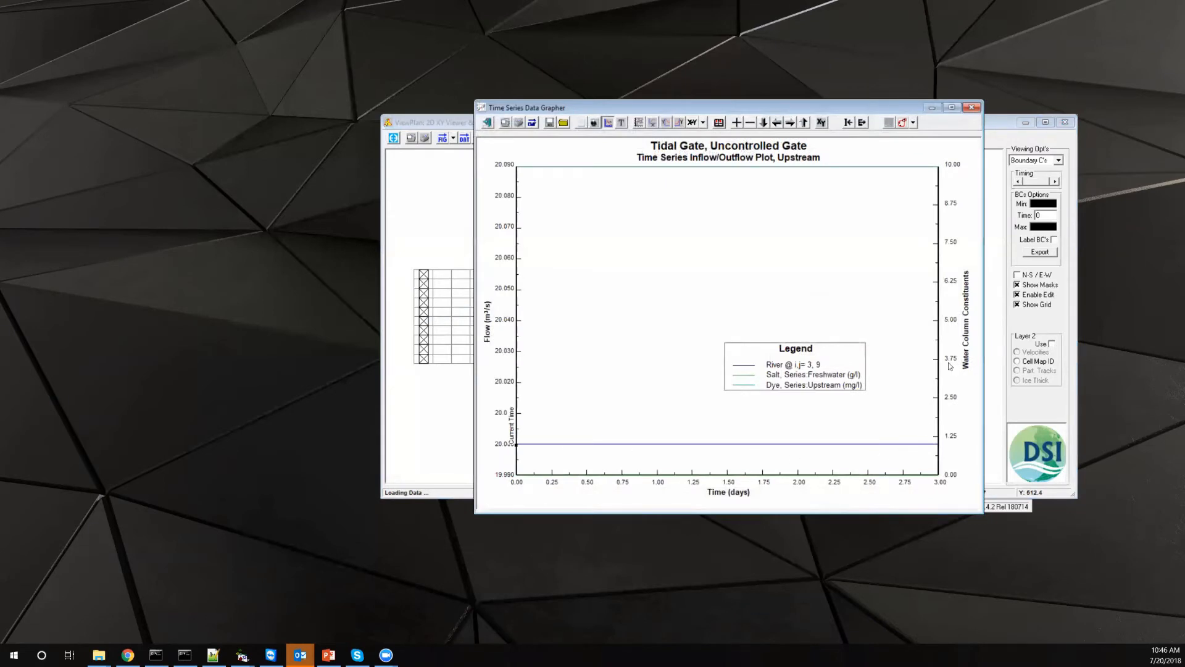
click(973, 108)
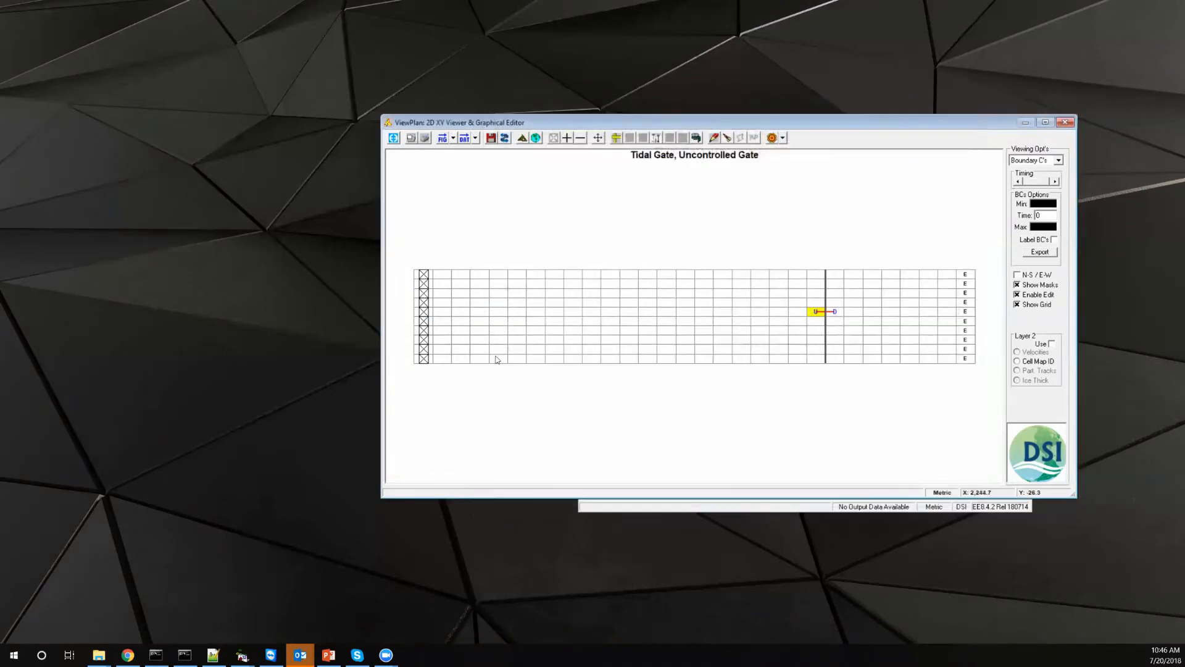
- Review the upstream flow boundary's properties, including its River flow table and concentration tables, and leave without changes
right_click(424, 310)
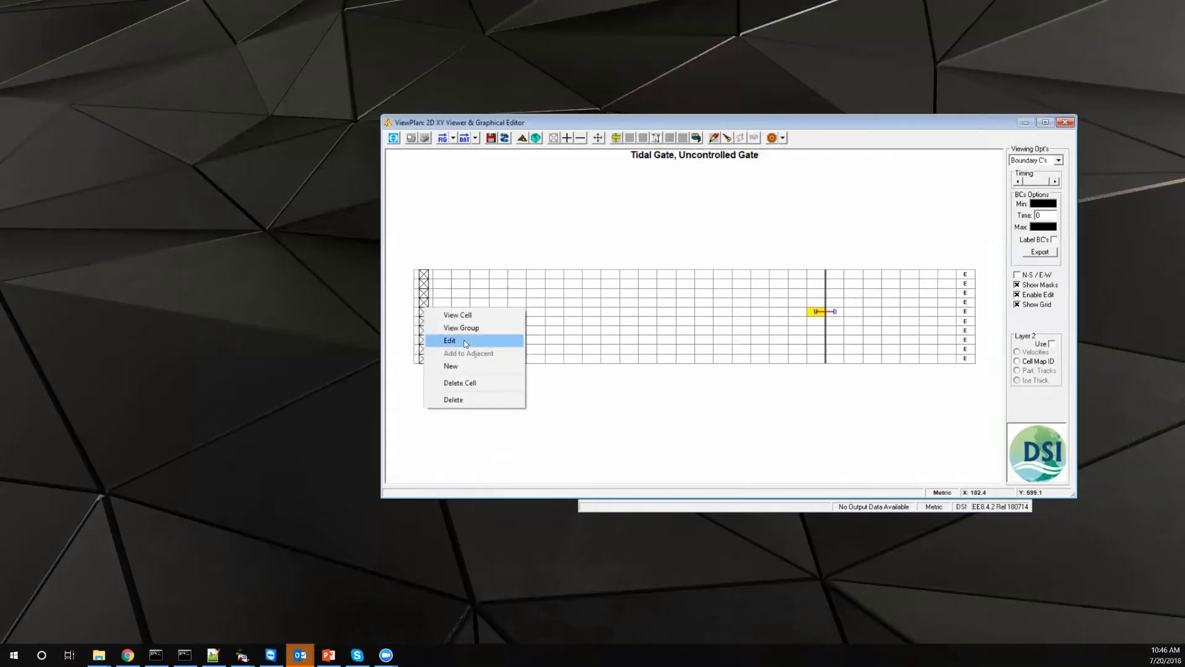
click(465, 341)
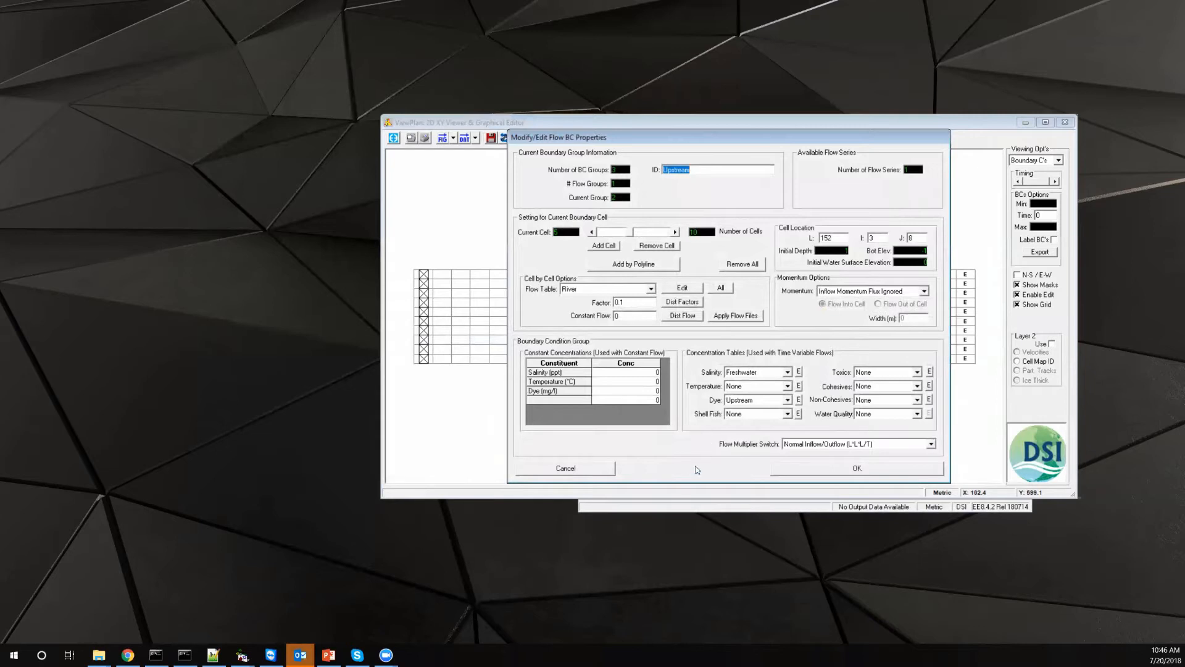
click(603, 471)
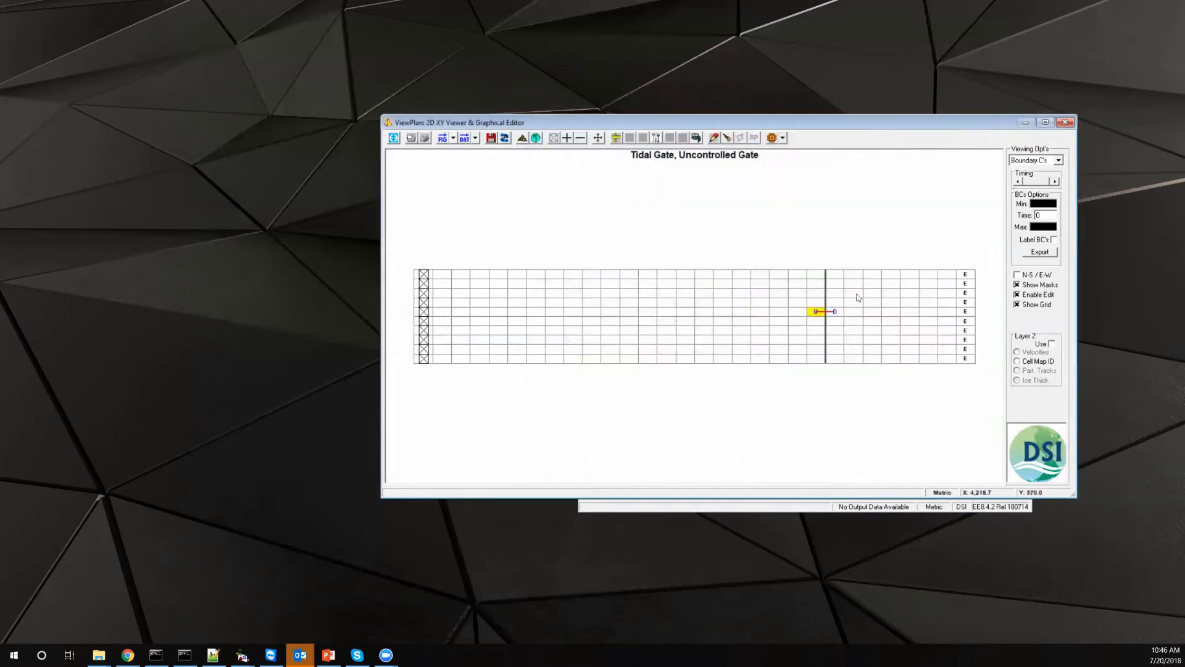
- Open the downstream open boundary's properties and the data of its Tides pressure series
right_click(970, 312)
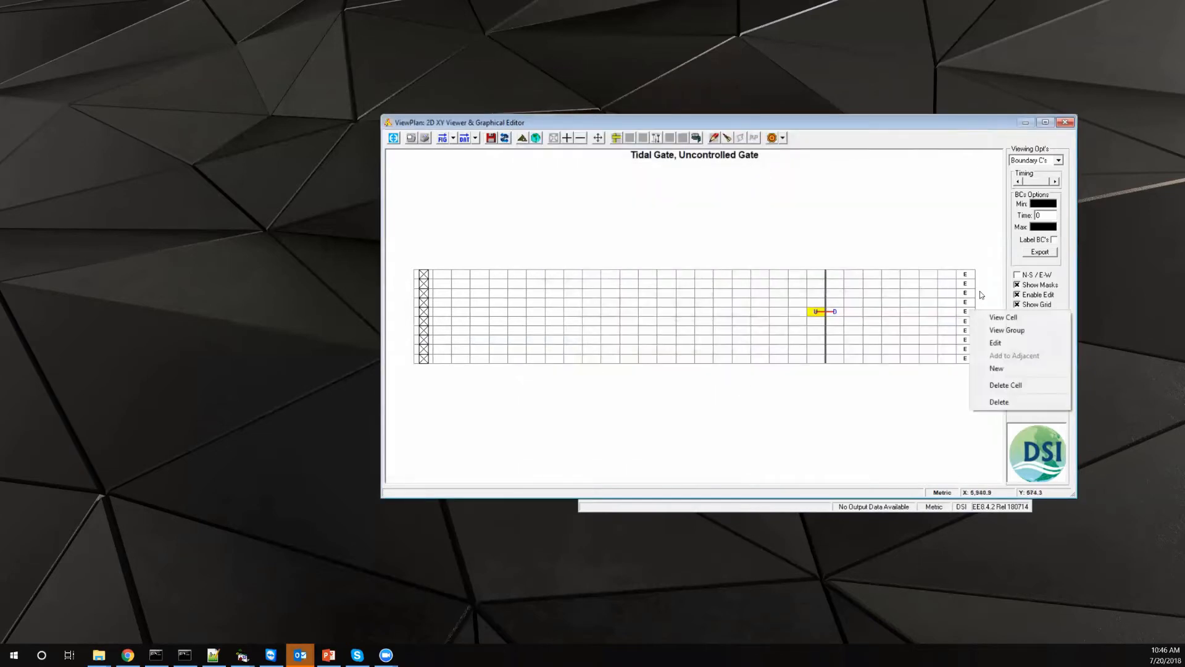
click(996, 343)
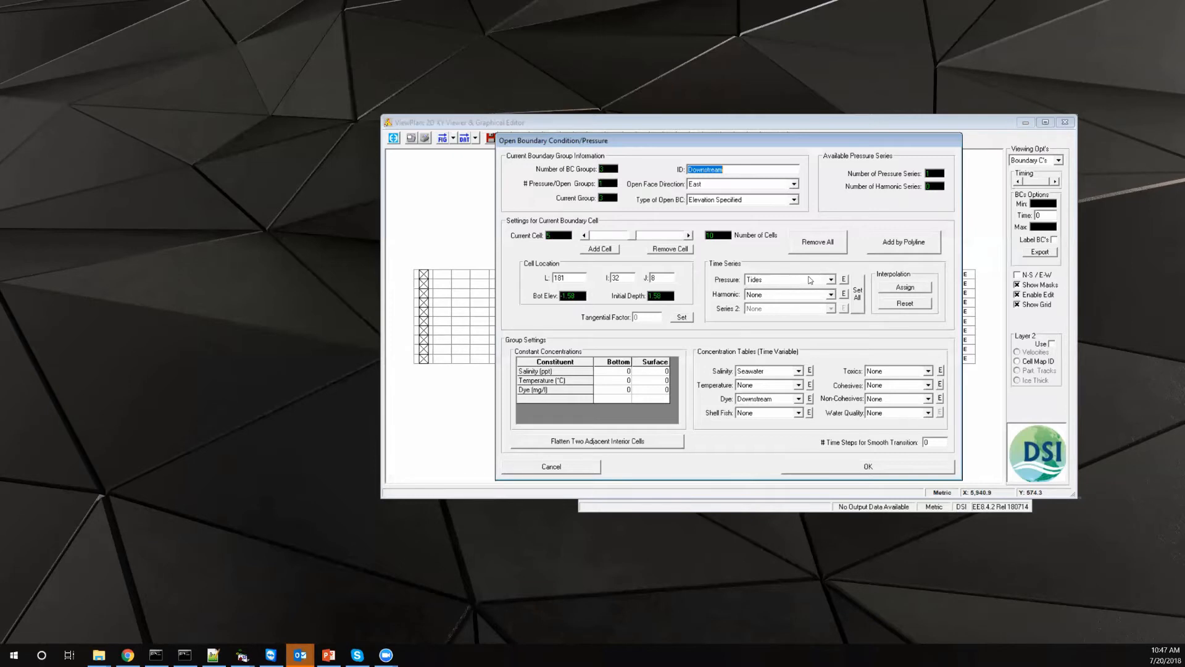
click(844, 279)
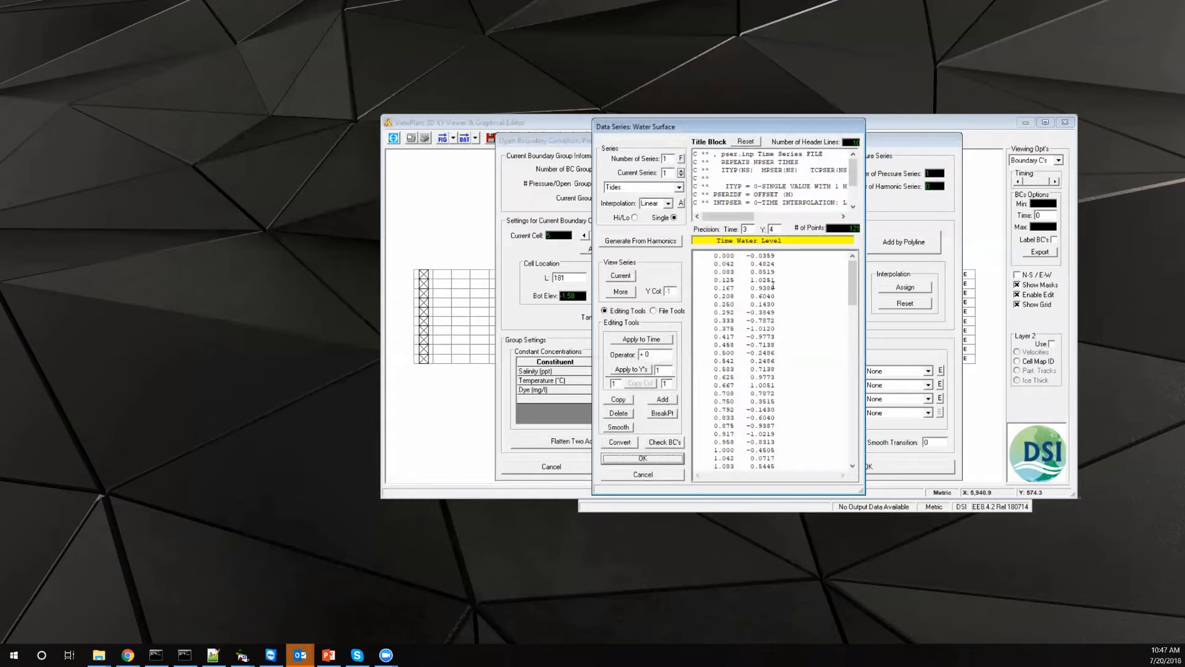
- Plot the current Tides water surface series, move the legend toward the middle of the graph, and close the plot
click(624, 278)
click(755, 344)
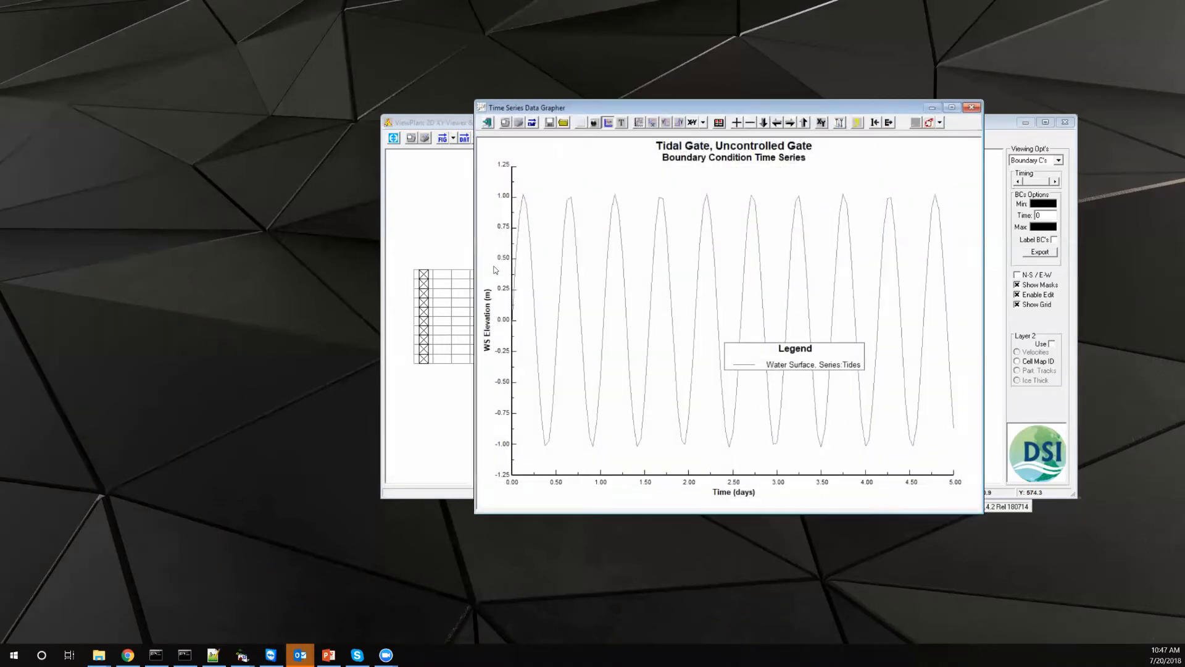
drag(809, 362, 662, 357)
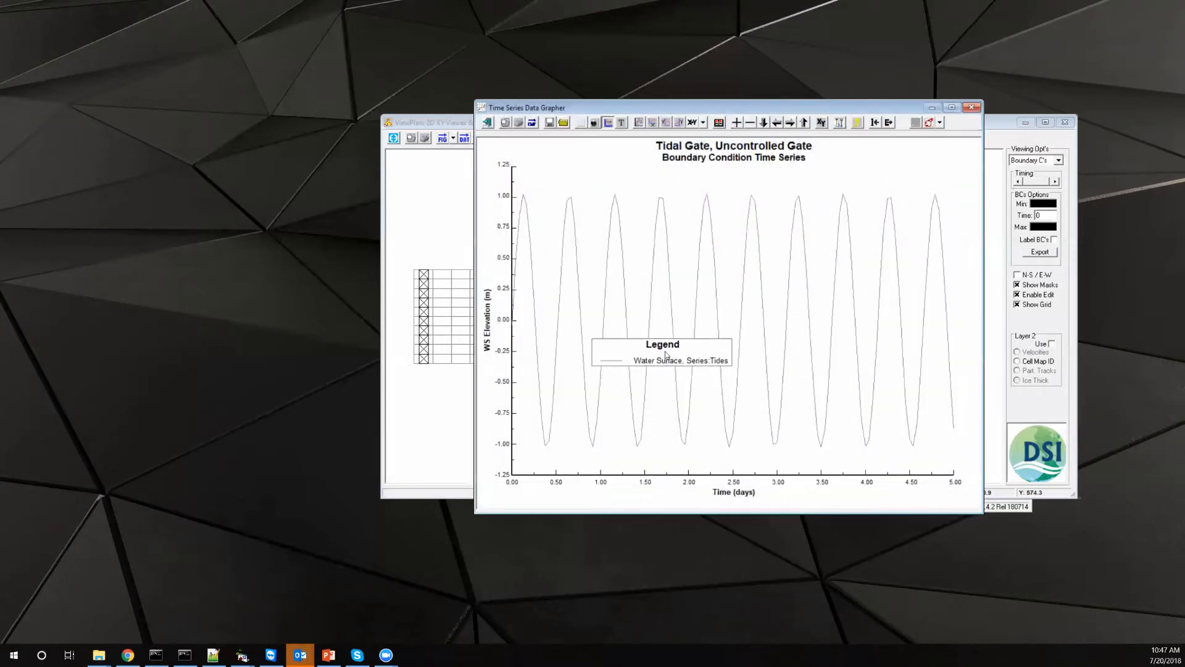
click(972, 108)
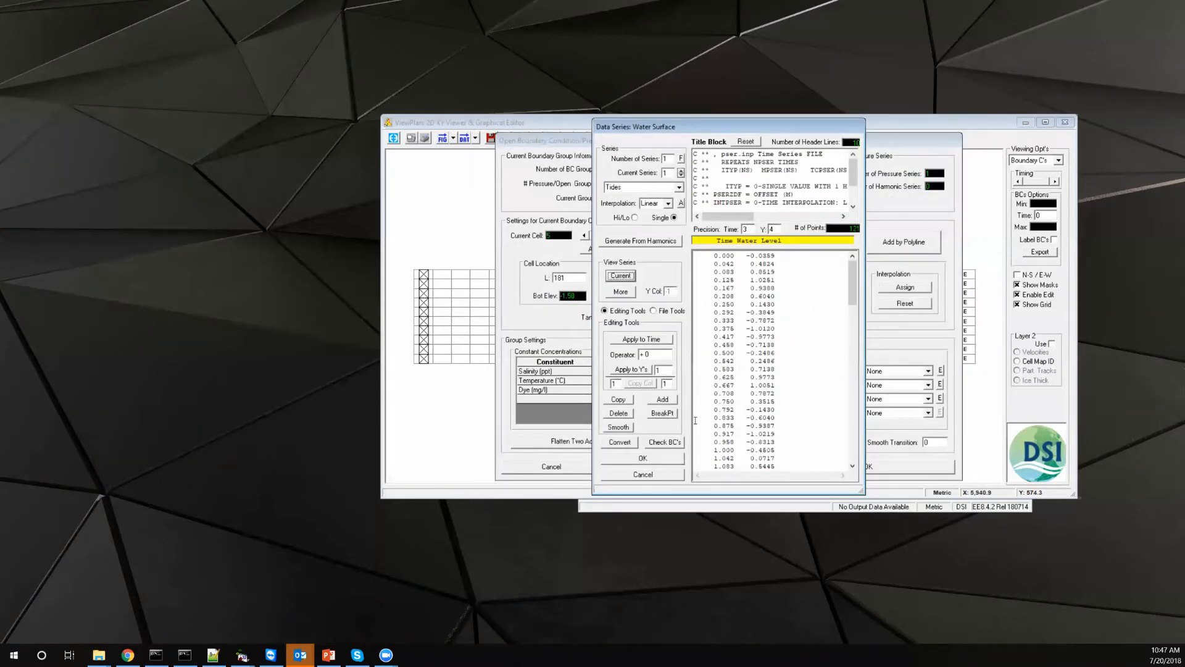
- Close the tide series and the downstream open boundary's properties, and open the gate's hydraulic structure boundary for editing
click(664, 474)
click(846, 474)
right_click(832, 313)
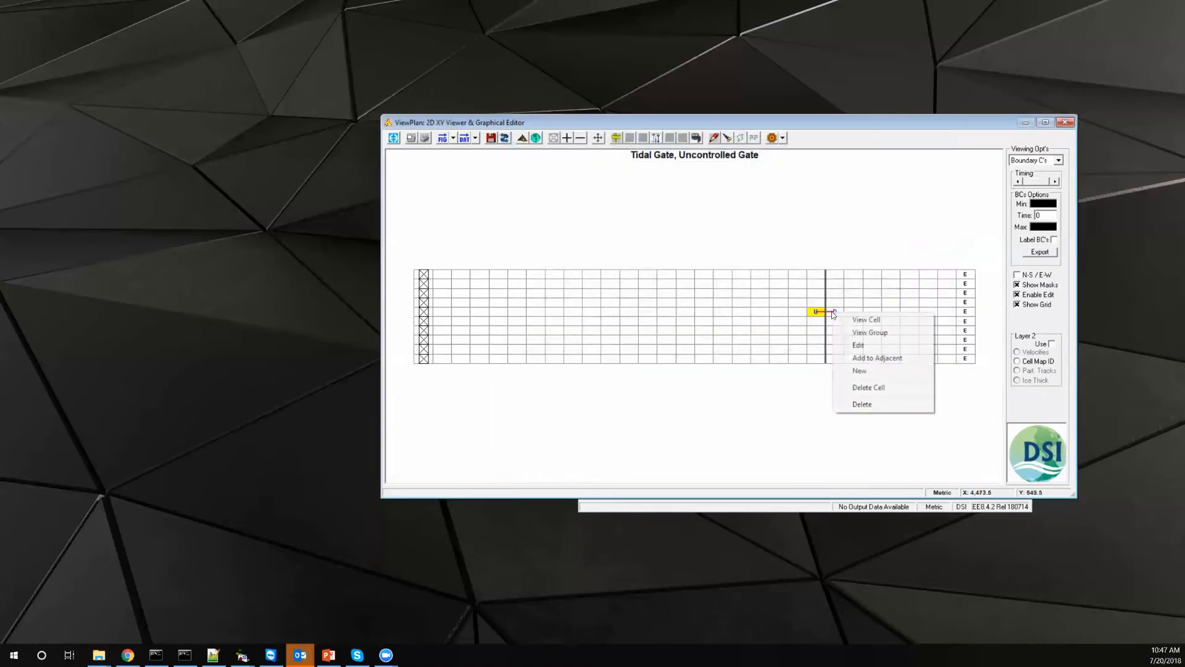
click(861, 346)
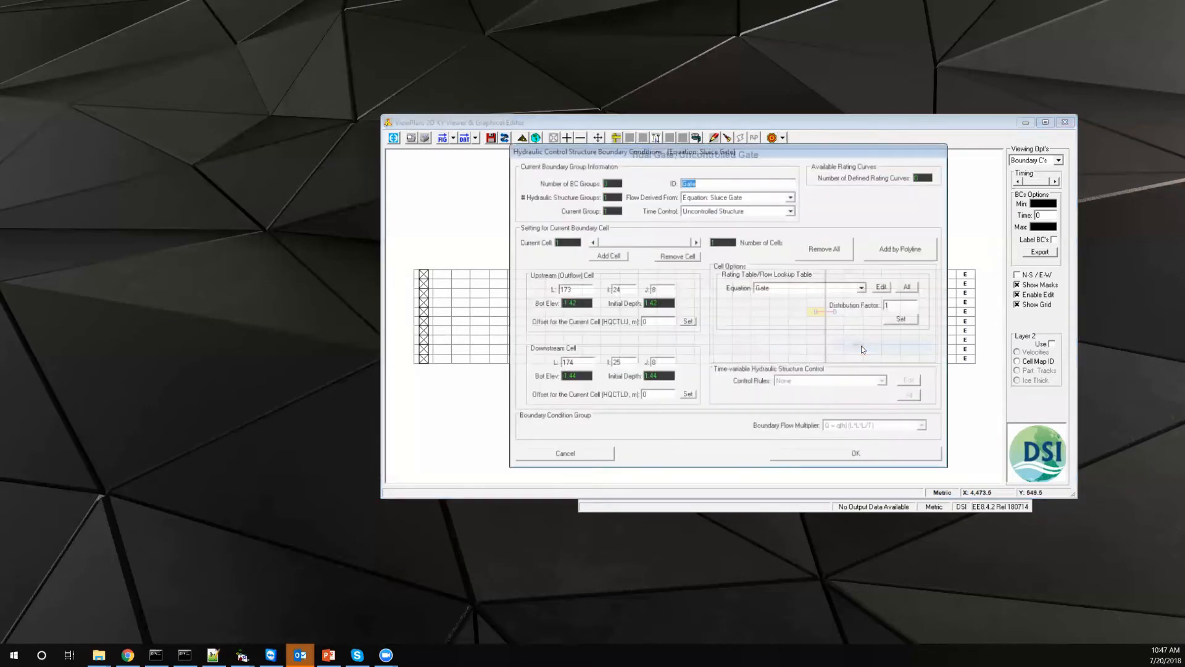
- Review the gate's flow derivation and time control options, keeping Equation: Sluice Gate and Uncontrolled Structure
click(708, 198)
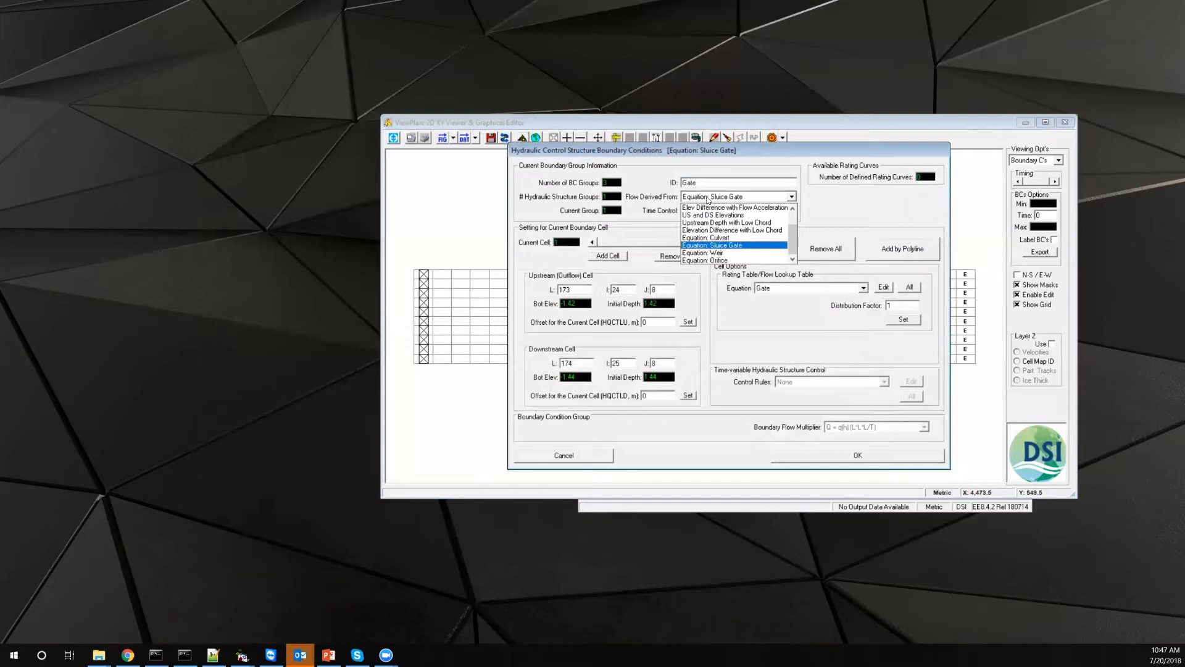
click(707, 199)
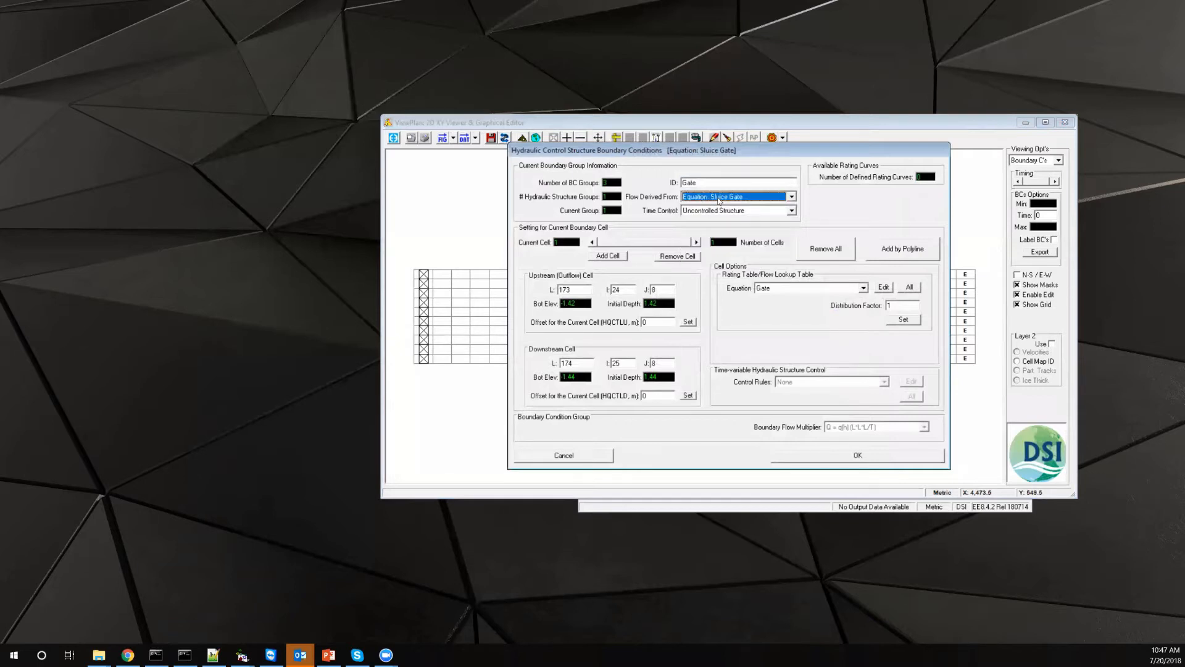
click(792, 198)
drag(795, 238, 794, 220)
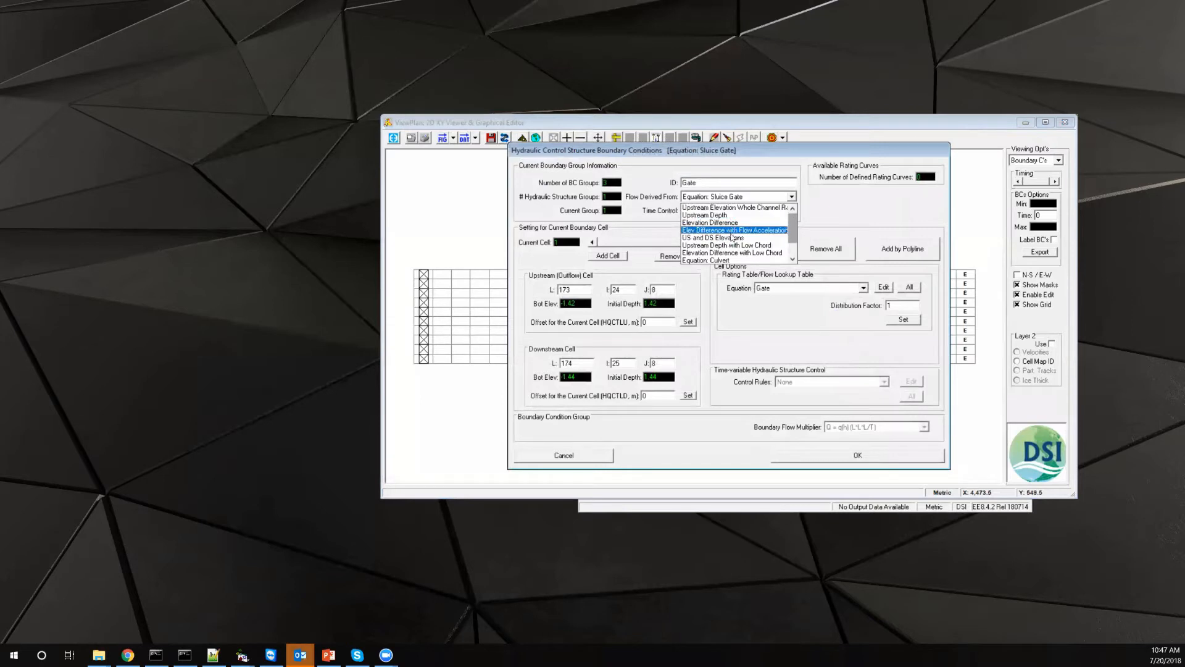
click(793, 259)
click(793, 259)
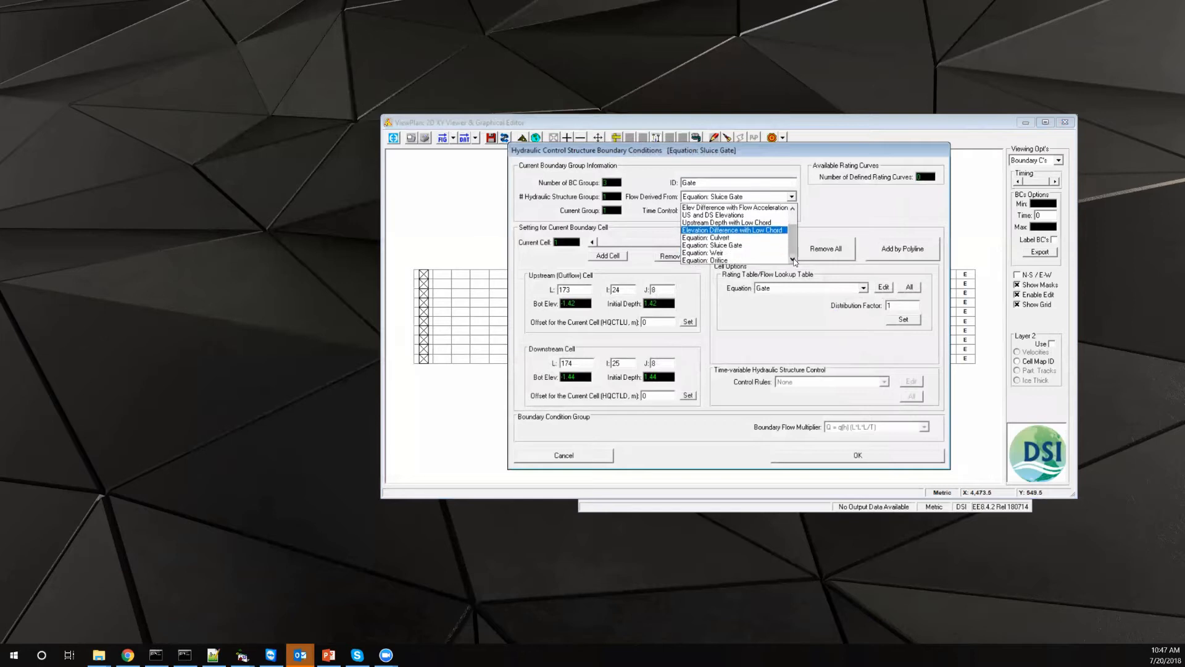
click(727, 245)
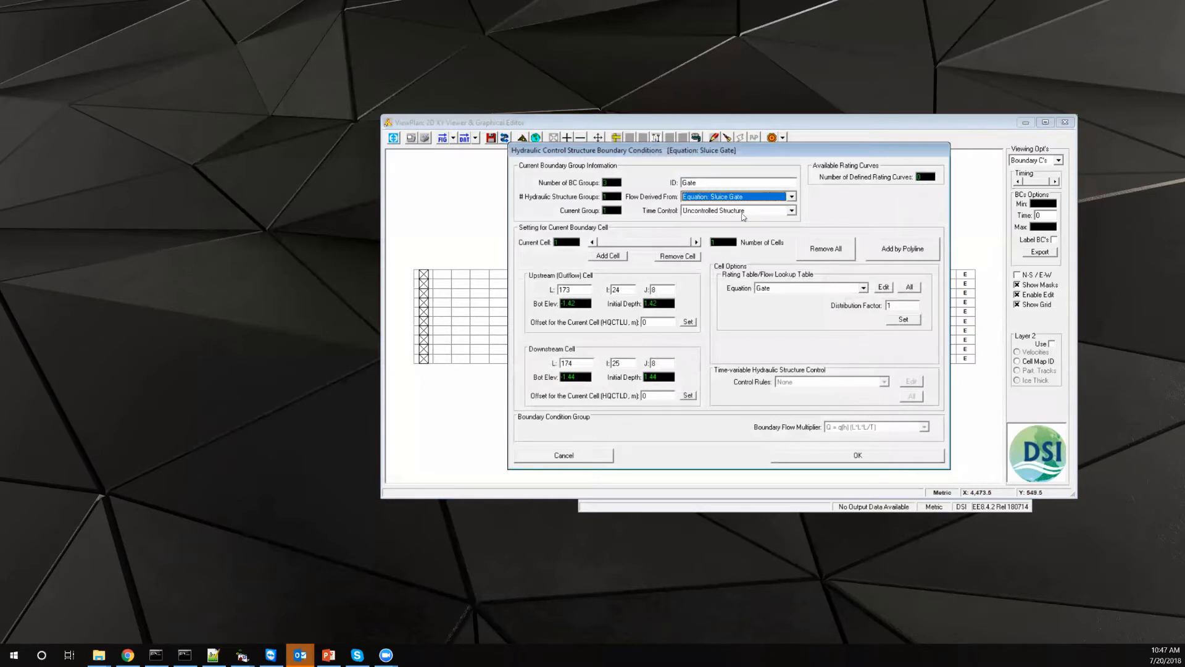
click(791, 211)
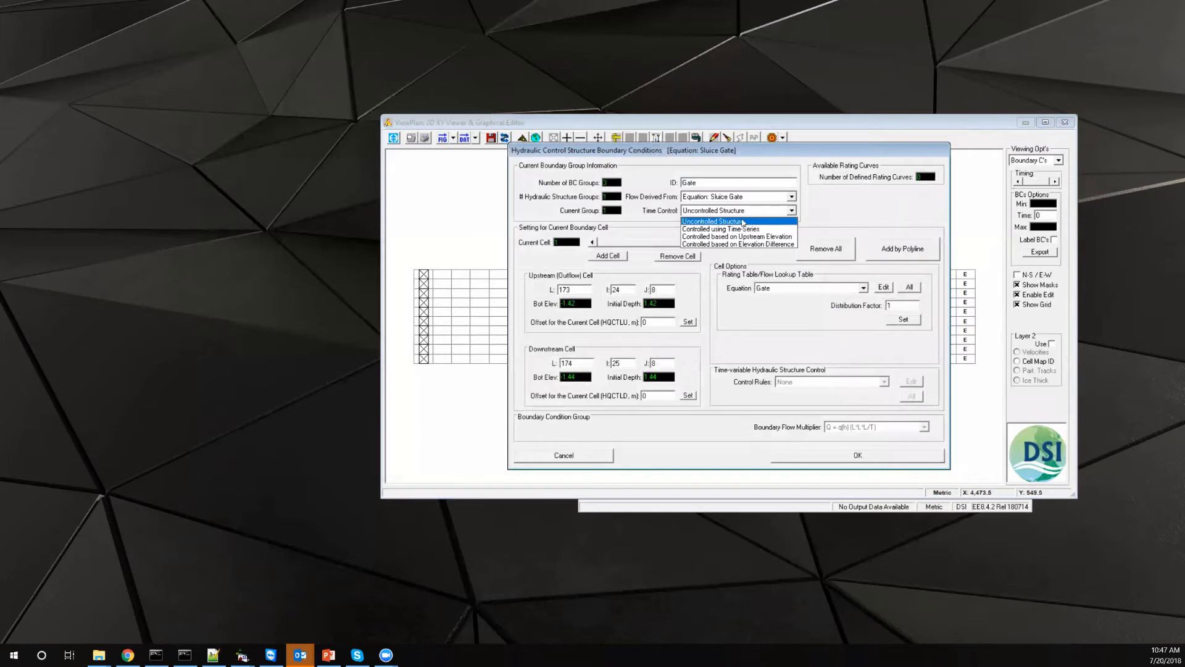
click(694, 222)
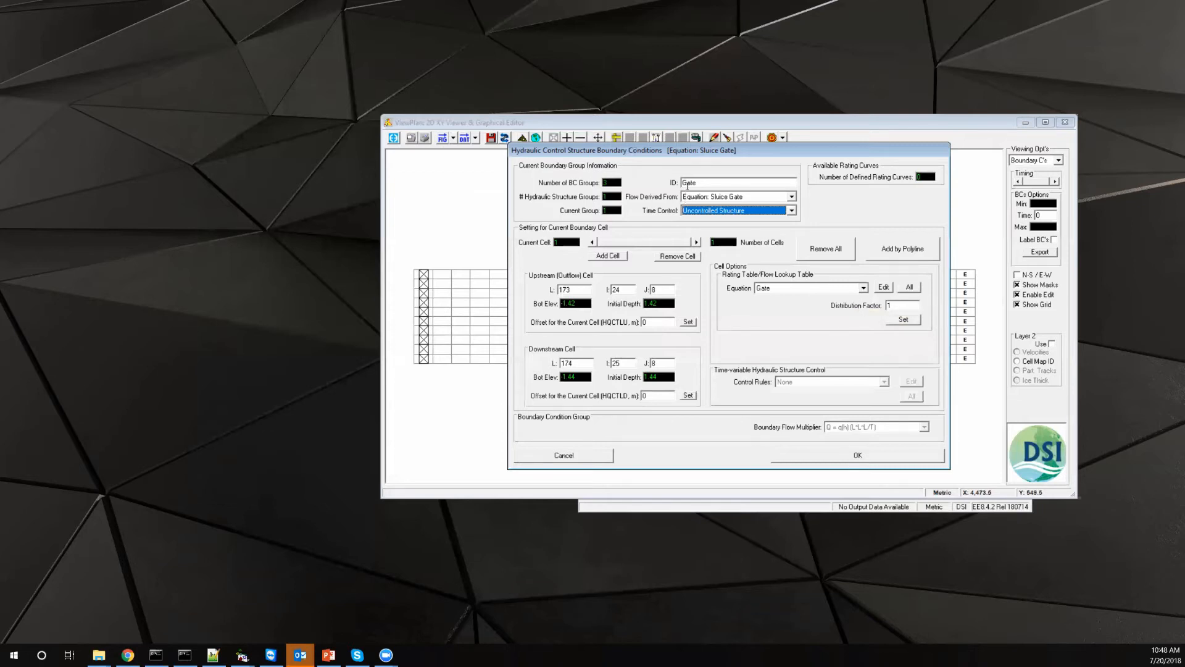
- Review the Gate equation definition and its available hydraulic structure types, keep SLUICE GATE, and accept both gate dialogs
click(883, 287)
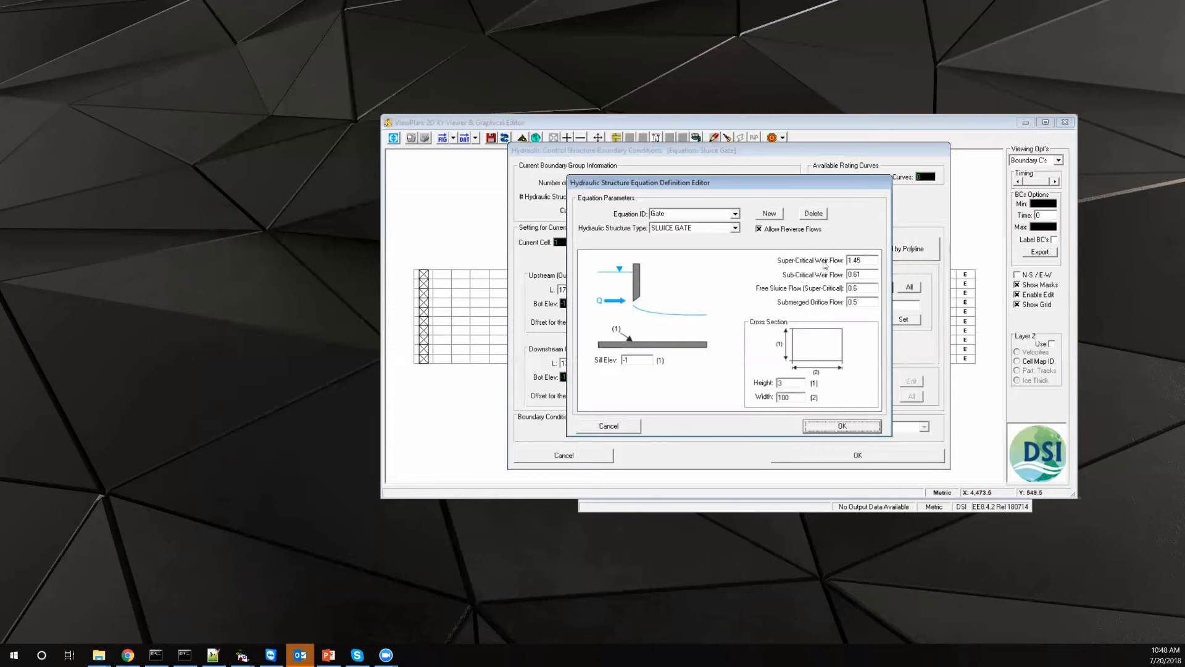
click(734, 228)
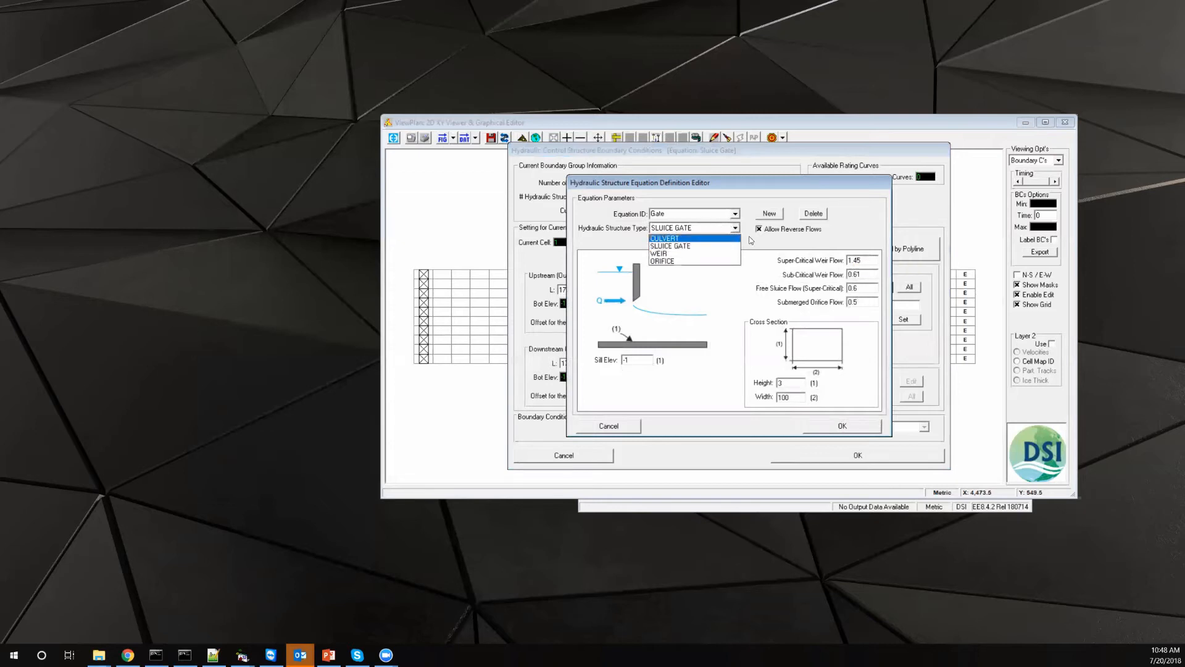
click(704, 225)
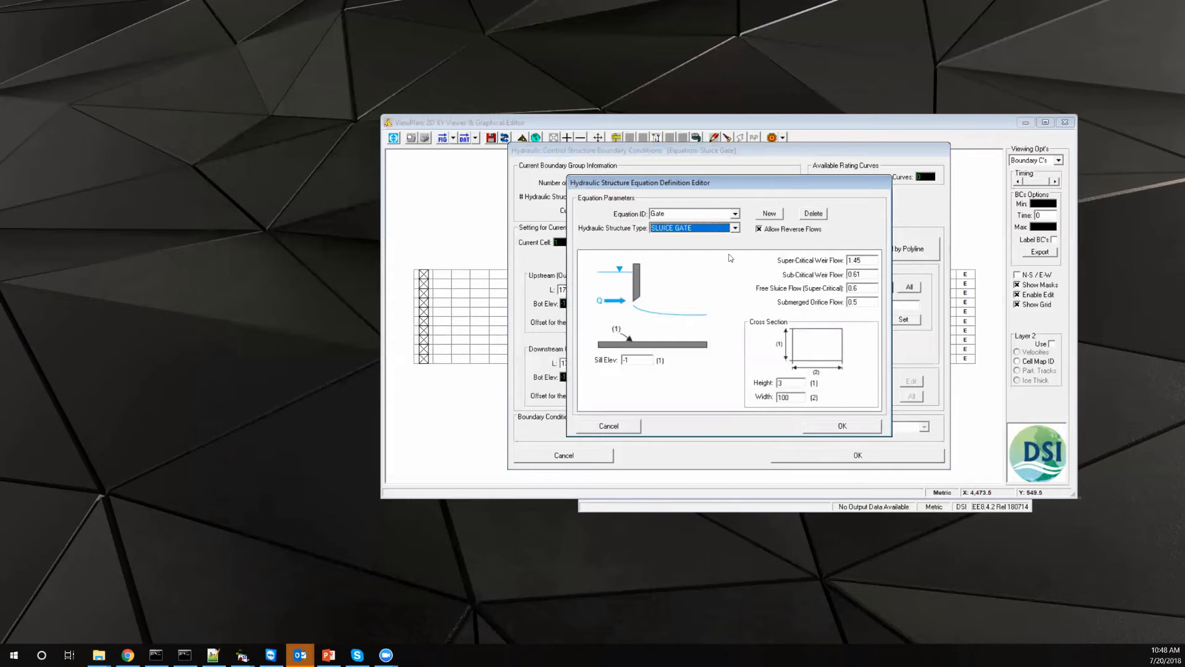
click(808, 426)
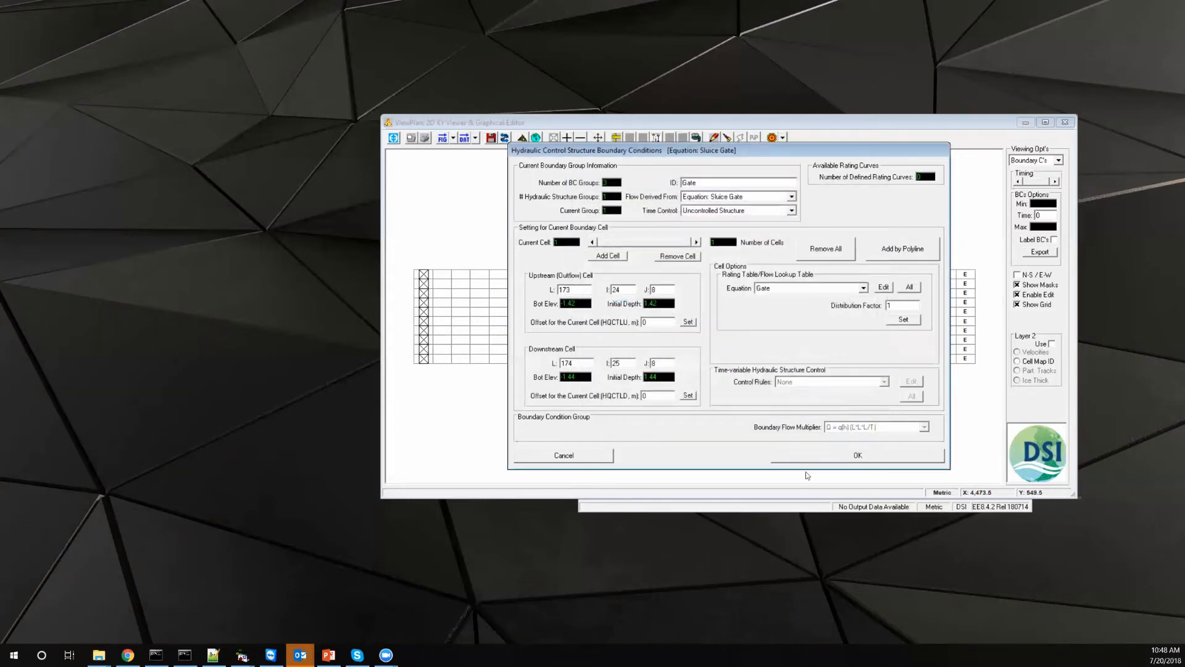
click(848, 455)
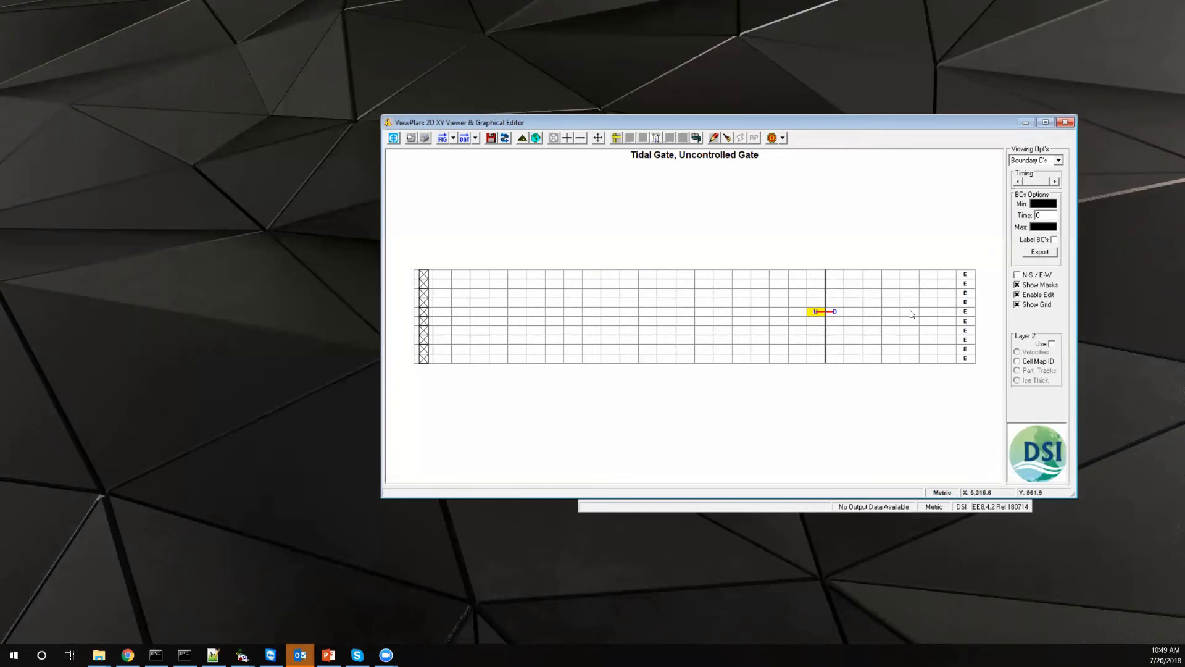
- View the water level time series of a single downstream boundary cell and close the plot
right_click(964, 309)
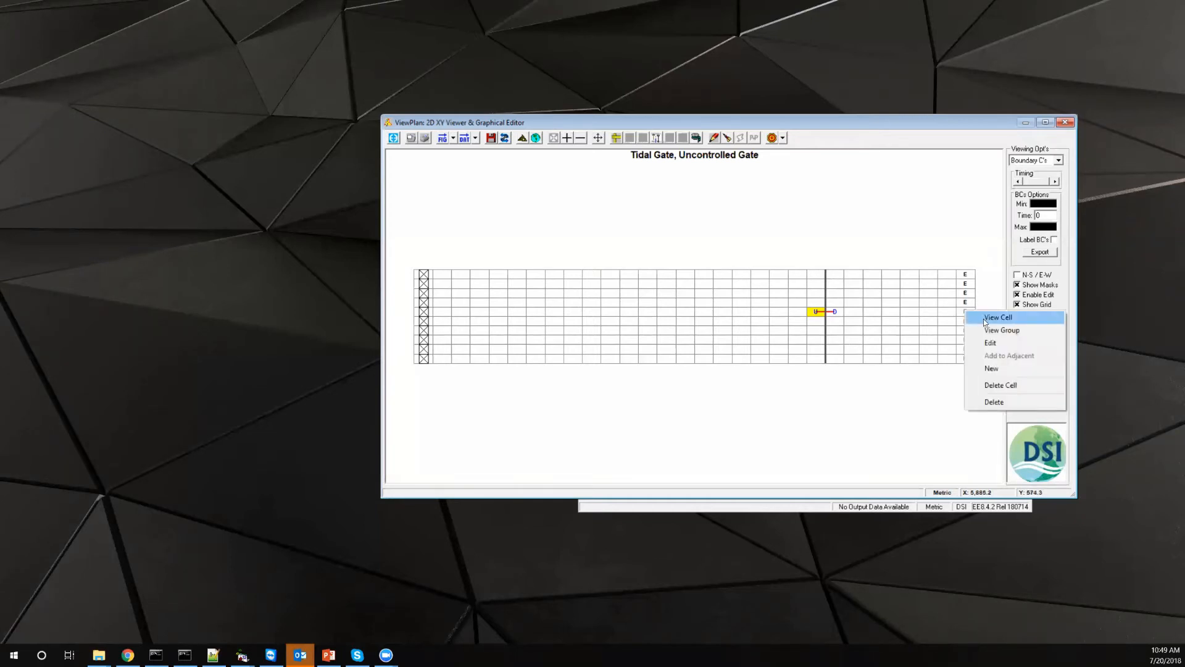
click(983, 318)
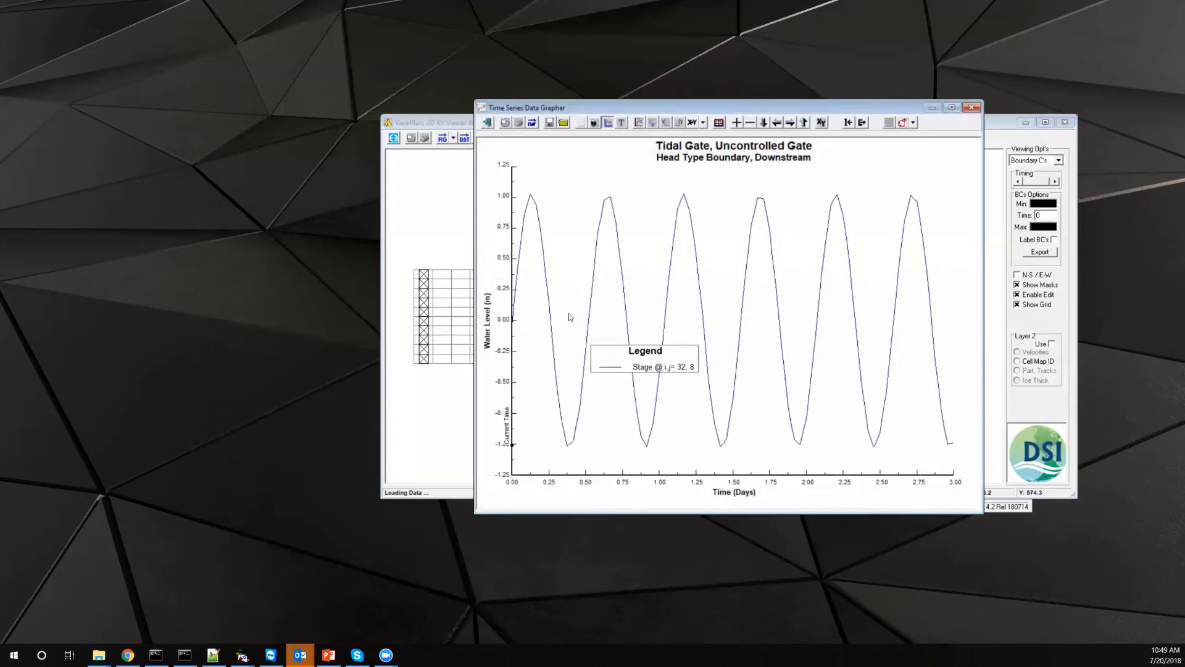
click(972, 112)
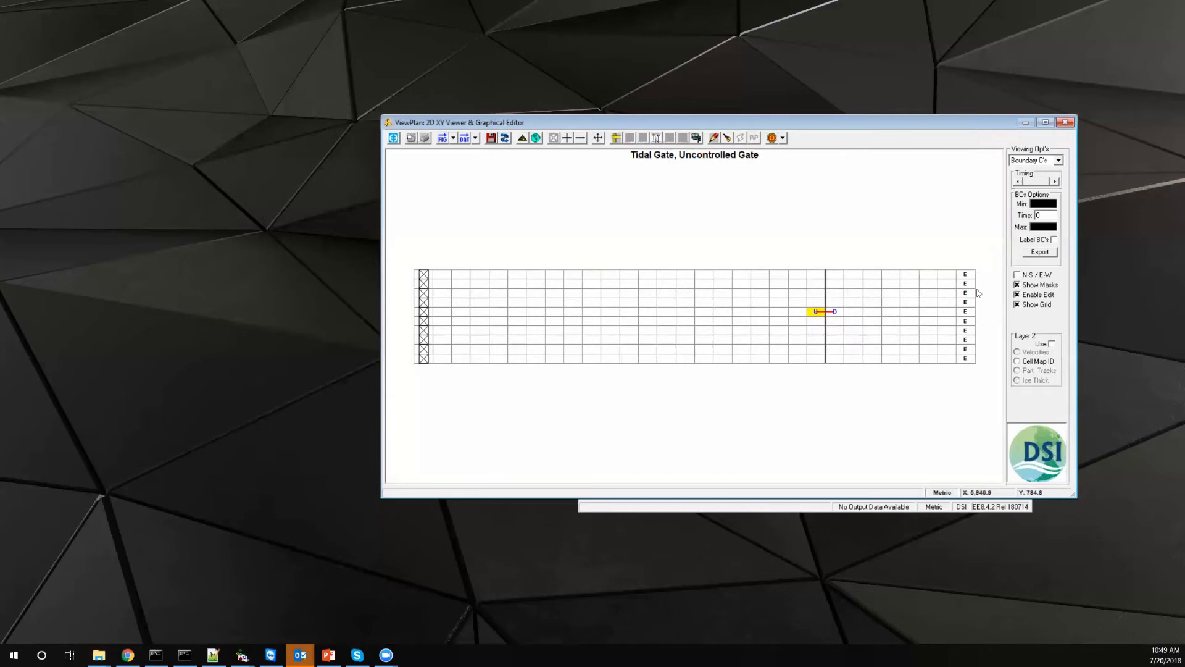
- Close the 2D plan viewer and save the model to the R01 folder with the Full Write option
click(1064, 122)
click(806, 393)
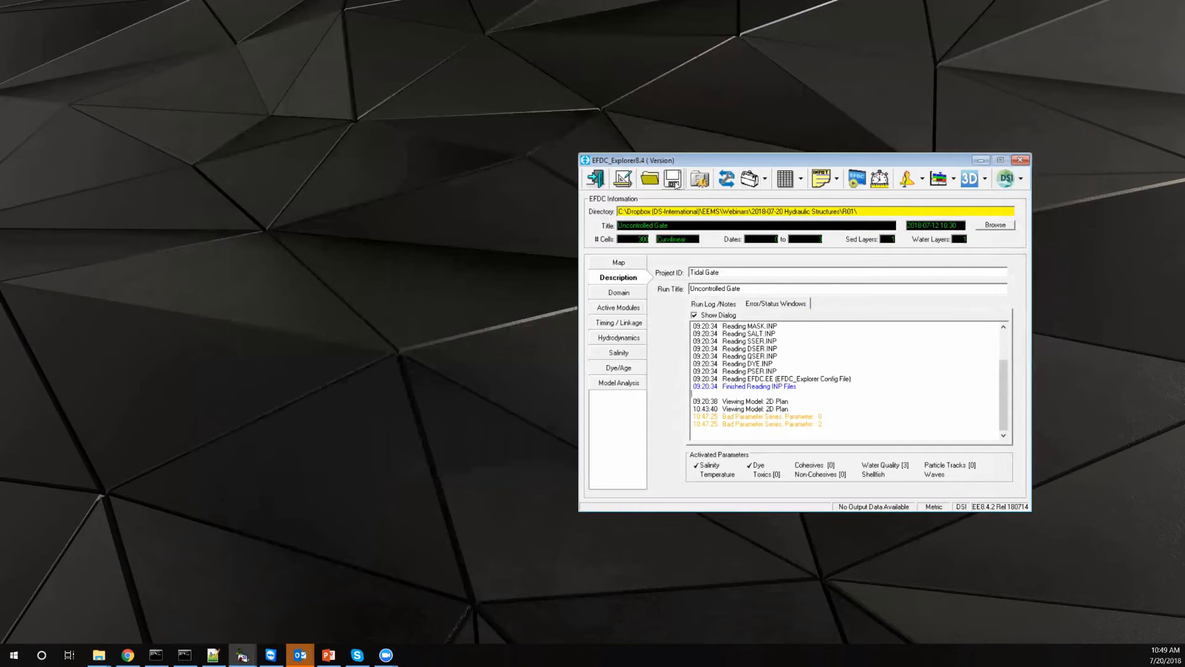
click(673, 179)
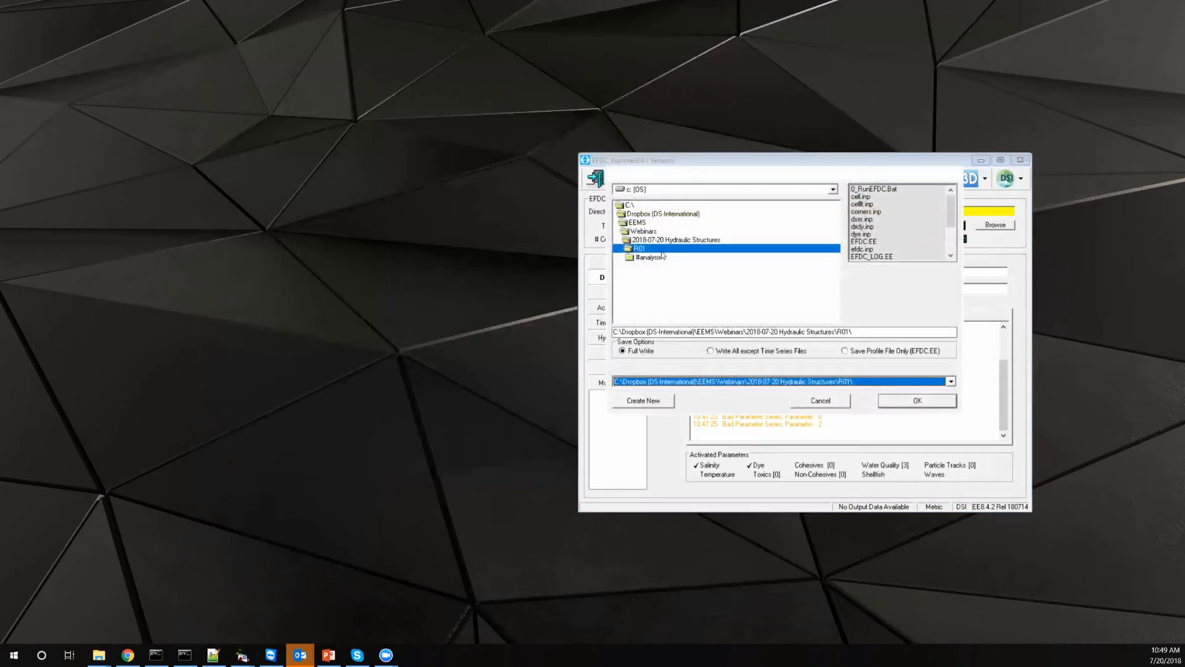
click(898, 401)
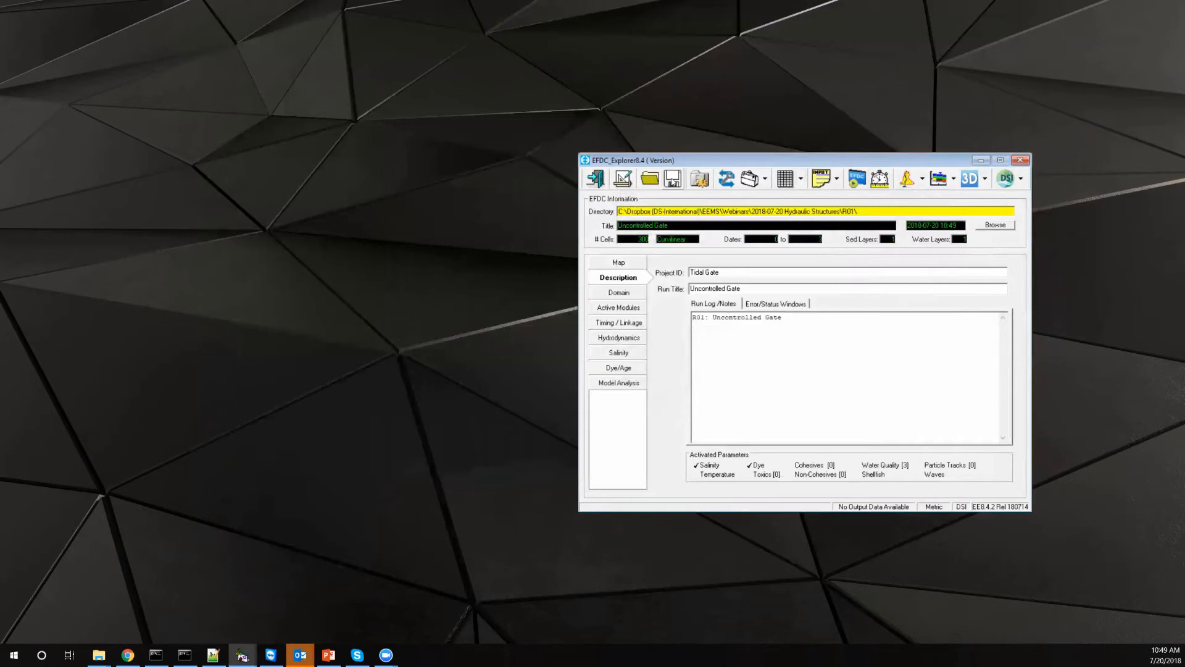
- Set the EFDC+ executable path to EFDCPlus_084_OMP_180709.exe in the EEMS8.4 folder and accept the settings
click(703, 181)
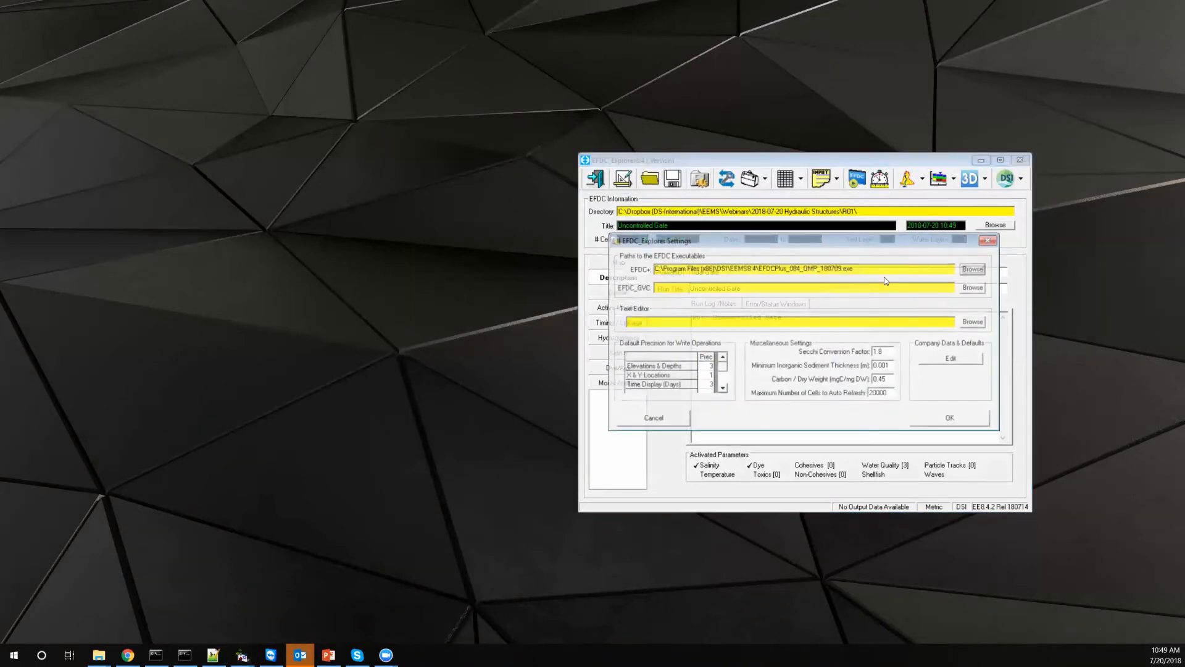
click(973, 270)
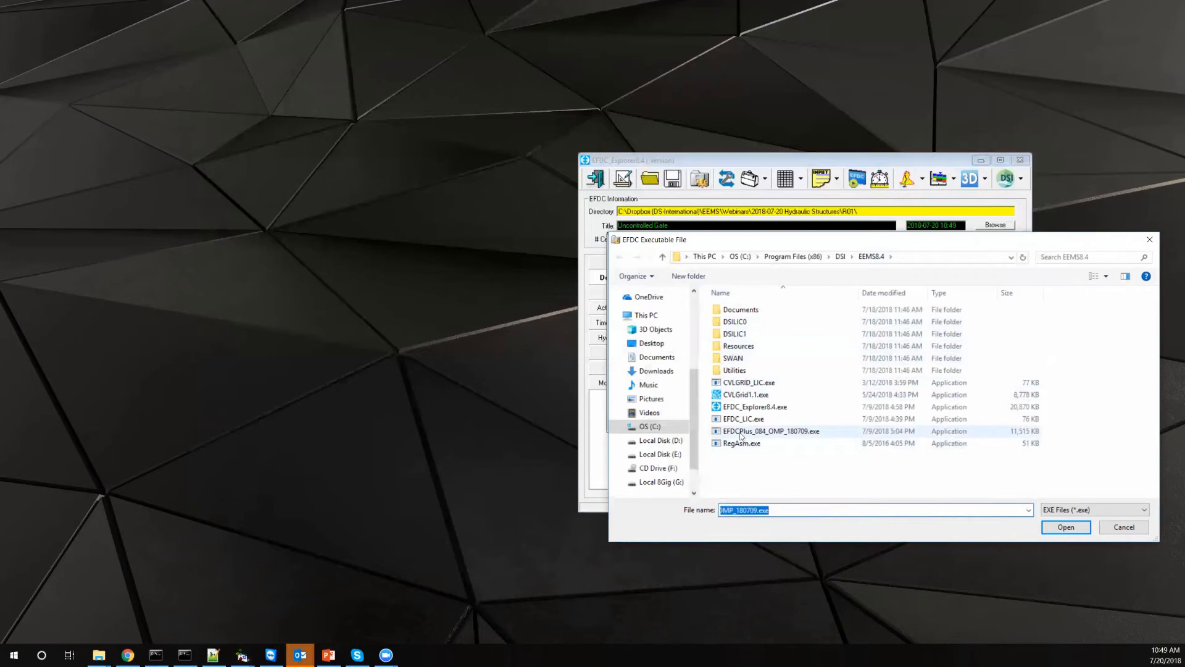
click(741, 436)
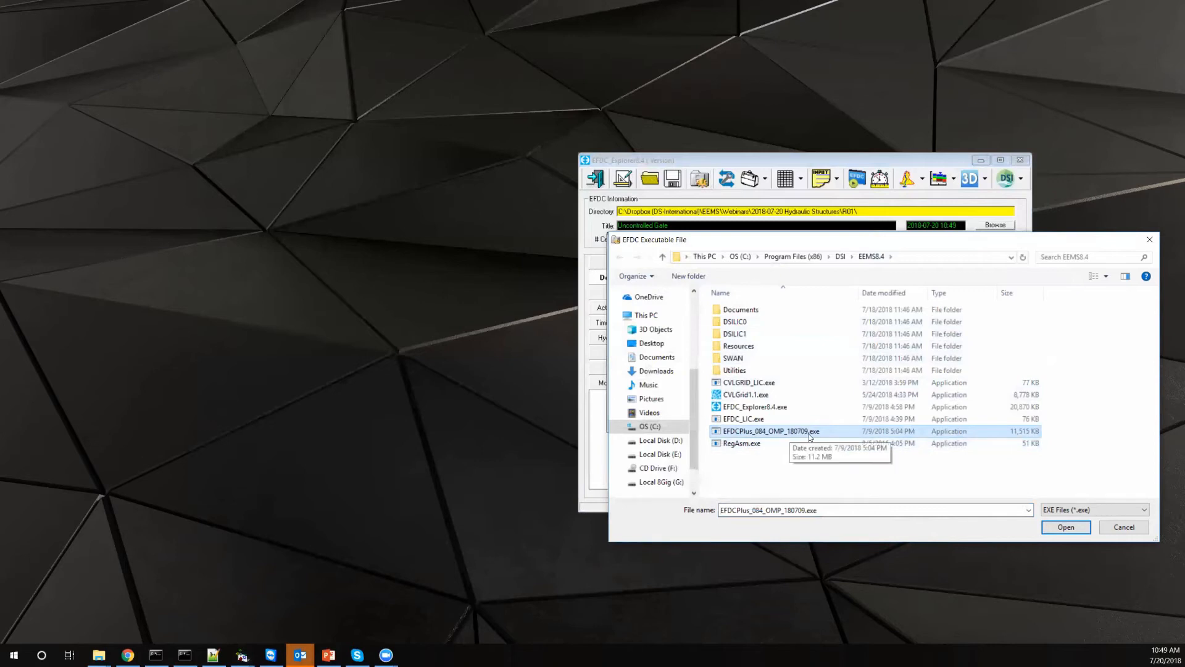
click(1068, 529)
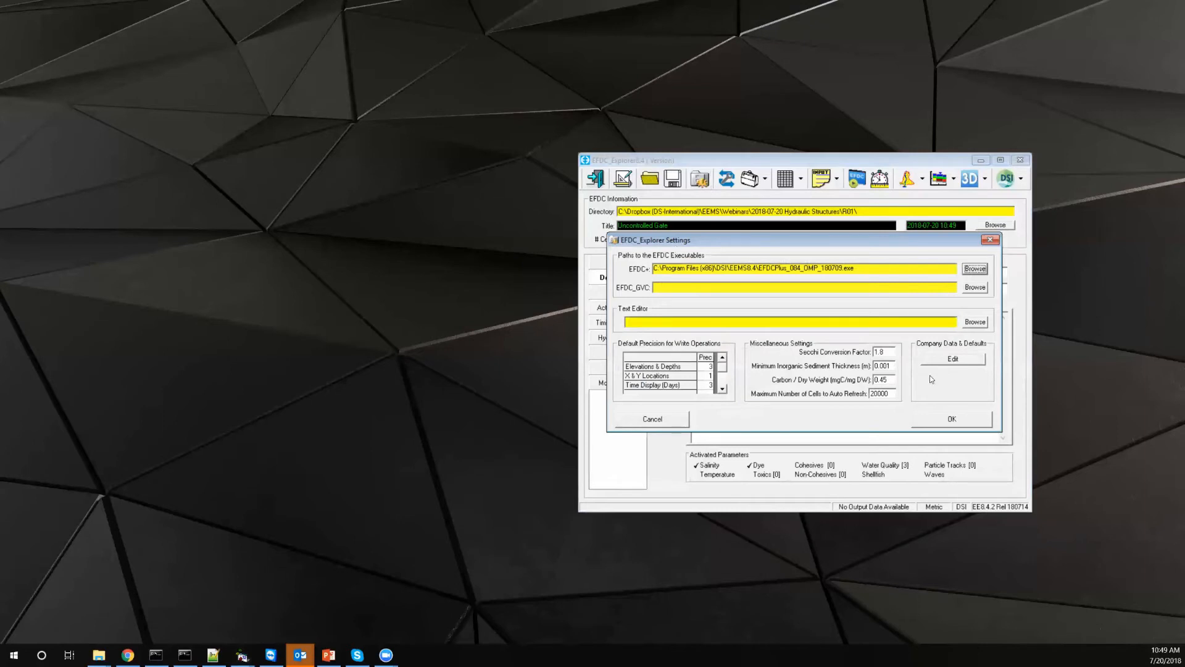
click(939, 418)
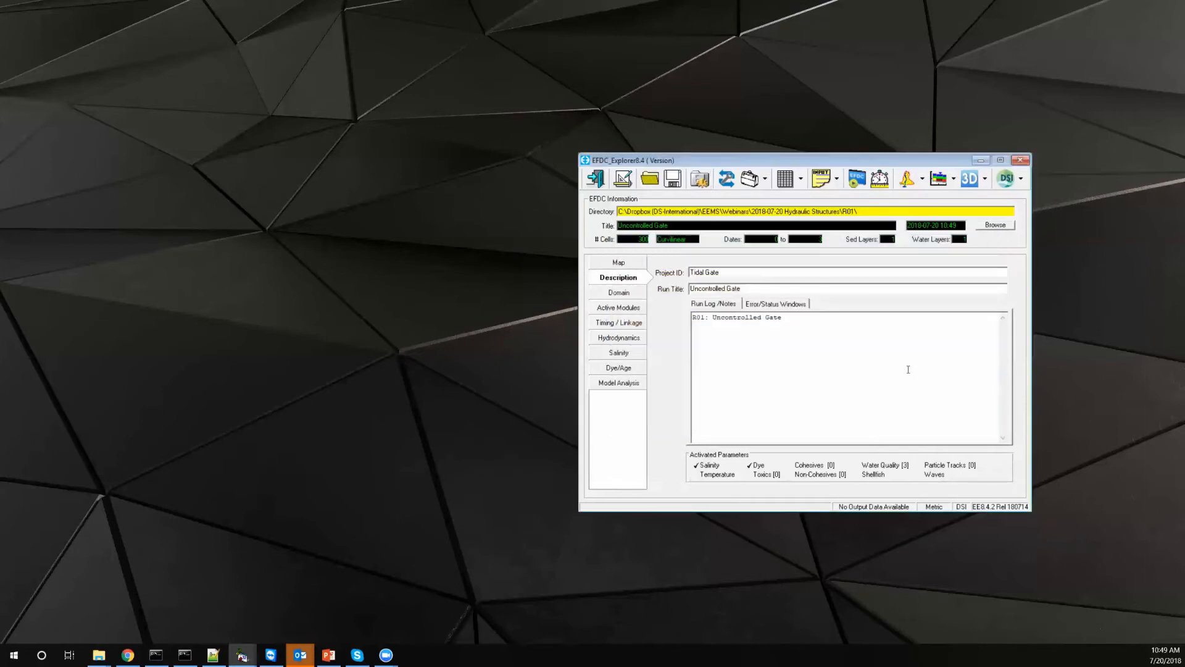
- Set the run's post-processing linkage frequency to 15 minutes and check the model timing options
click(854, 180)
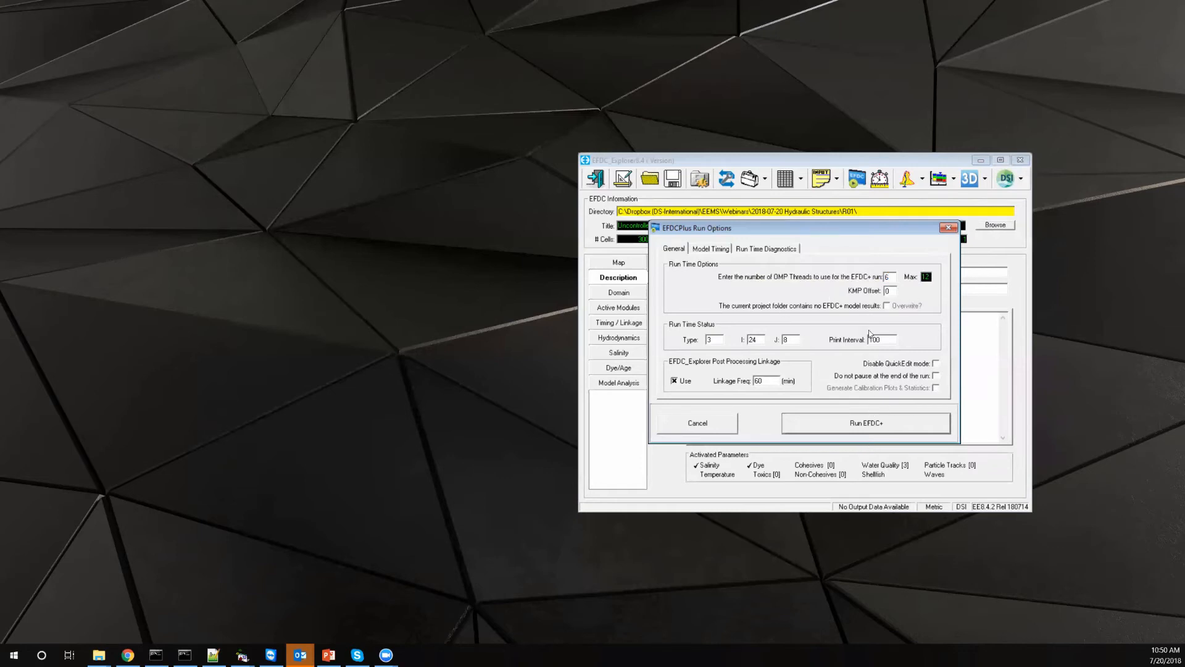
double_click(764, 381)
text(15)
click(712, 249)
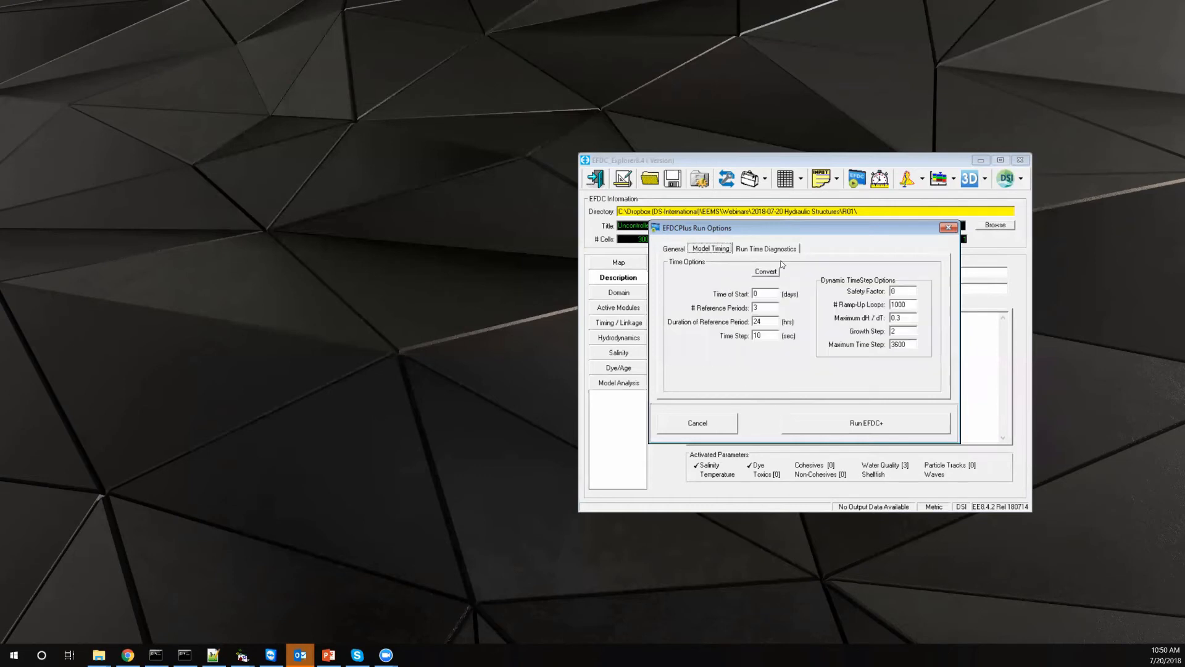
click(674, 248)
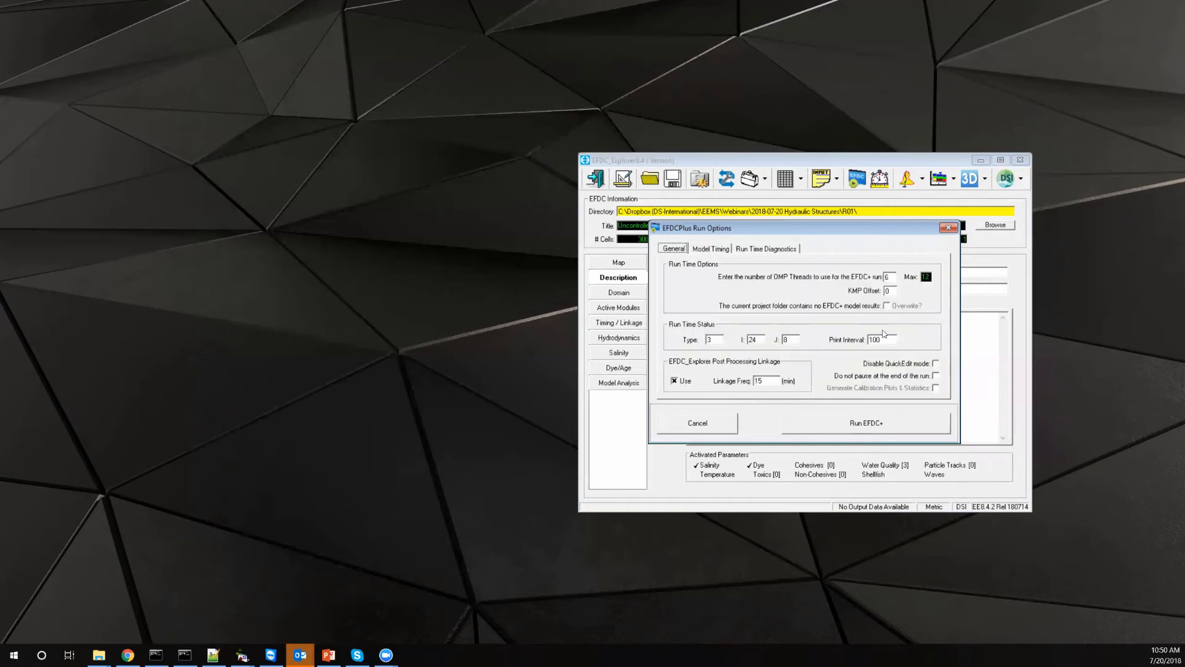
- Run EFDC+ with a print interval of 1000, and make the run console window taller and narrower
click(886, 338)
text(0)
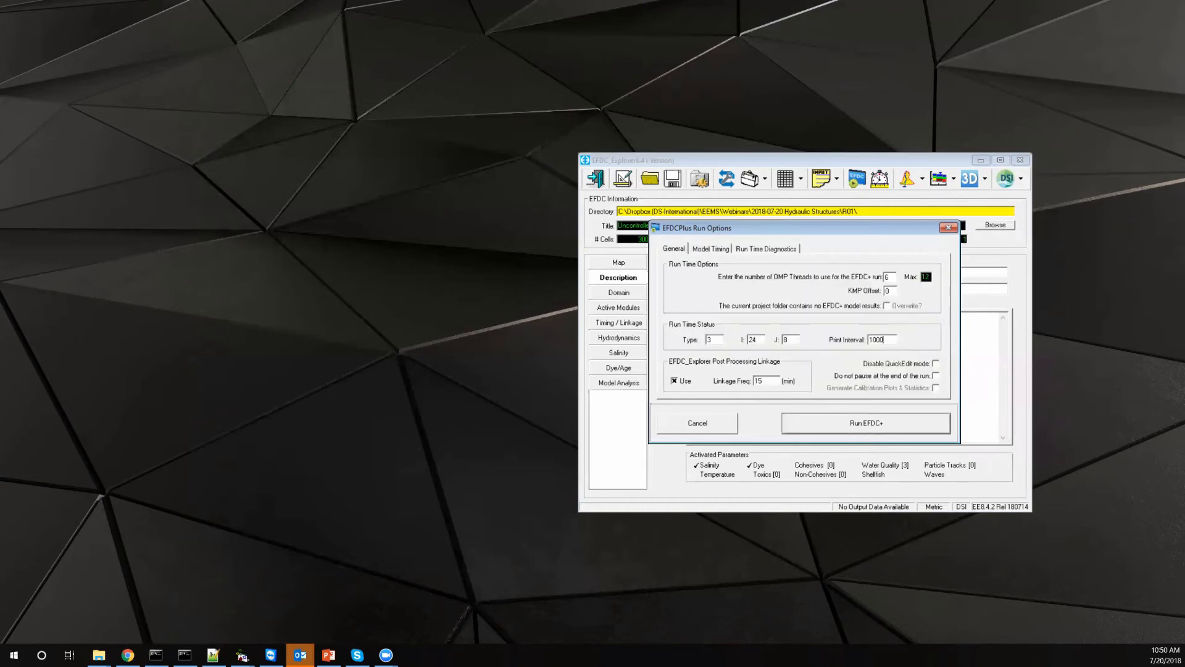
click(866, 423)
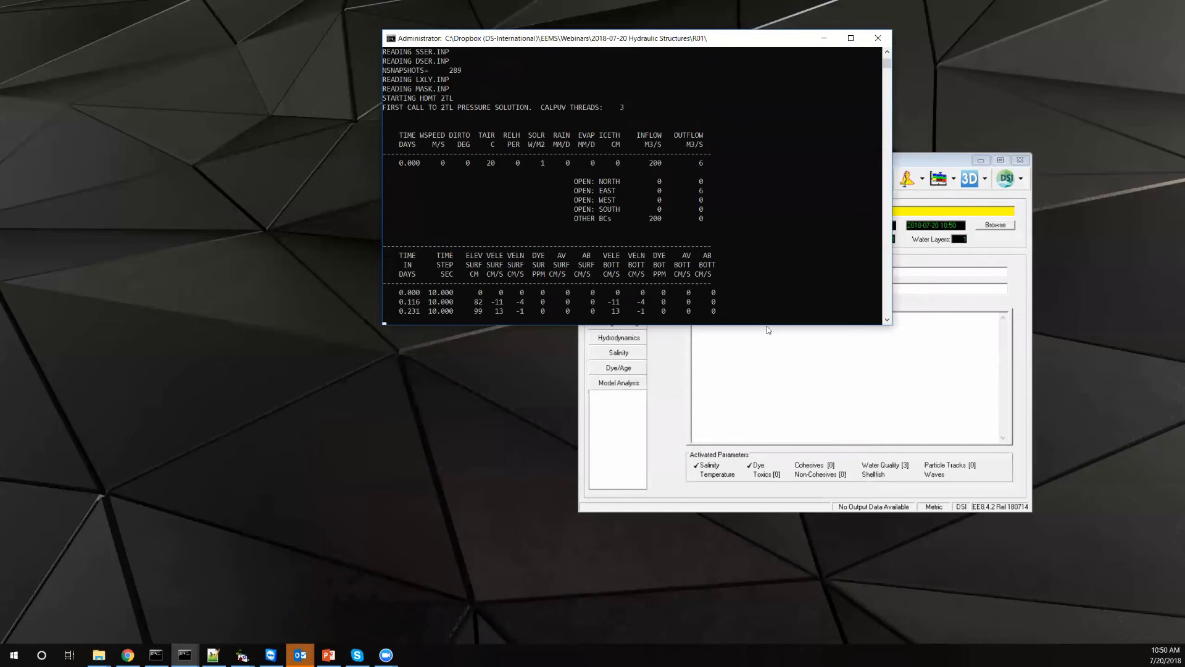
drag(766, 325, 773, 581)
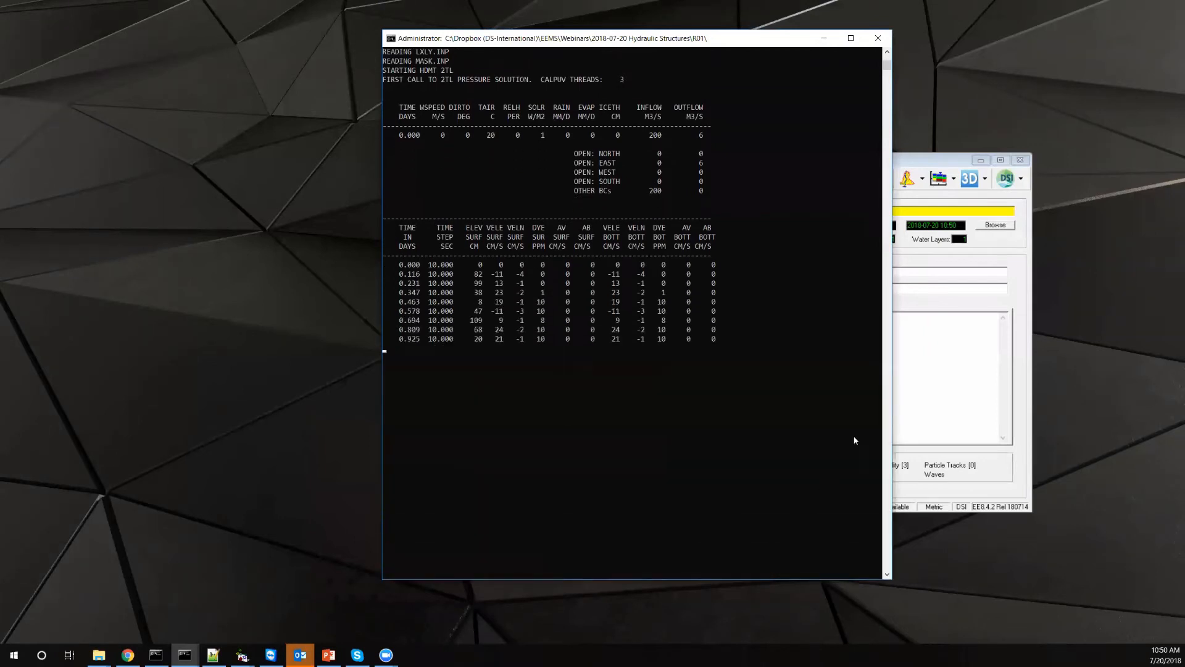
drag(891, 469, 771, 470)
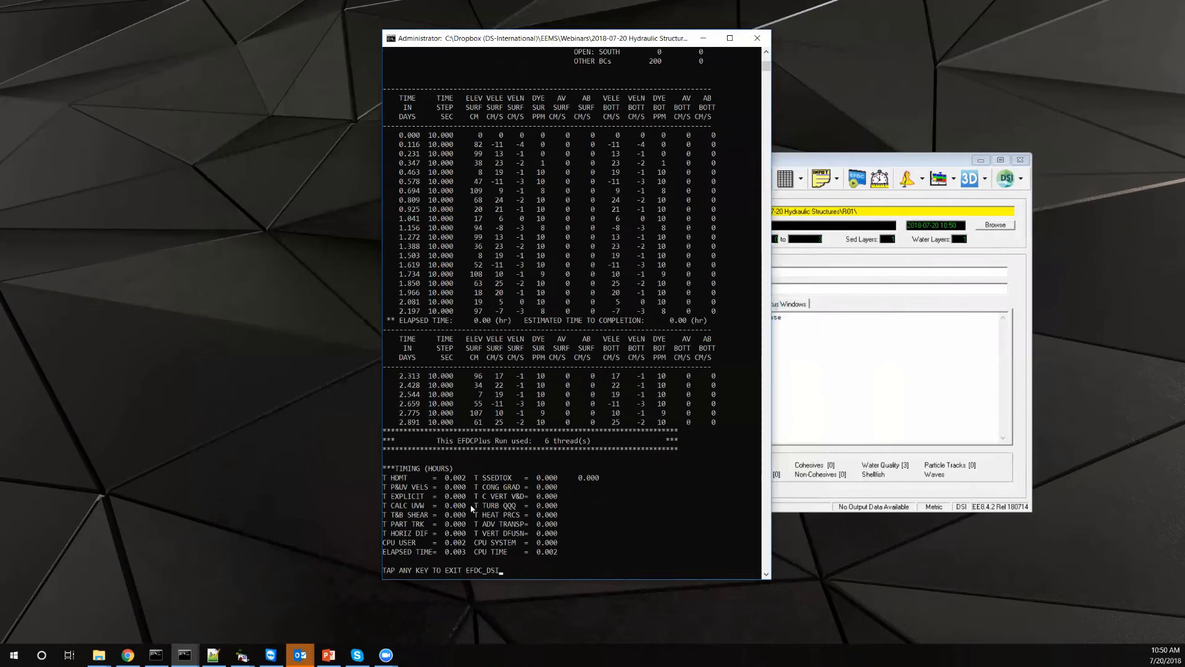
- Return to the model's main window, open the 2D plan viewer and display Water by Layer
click(837, 364)
click(907, 179)
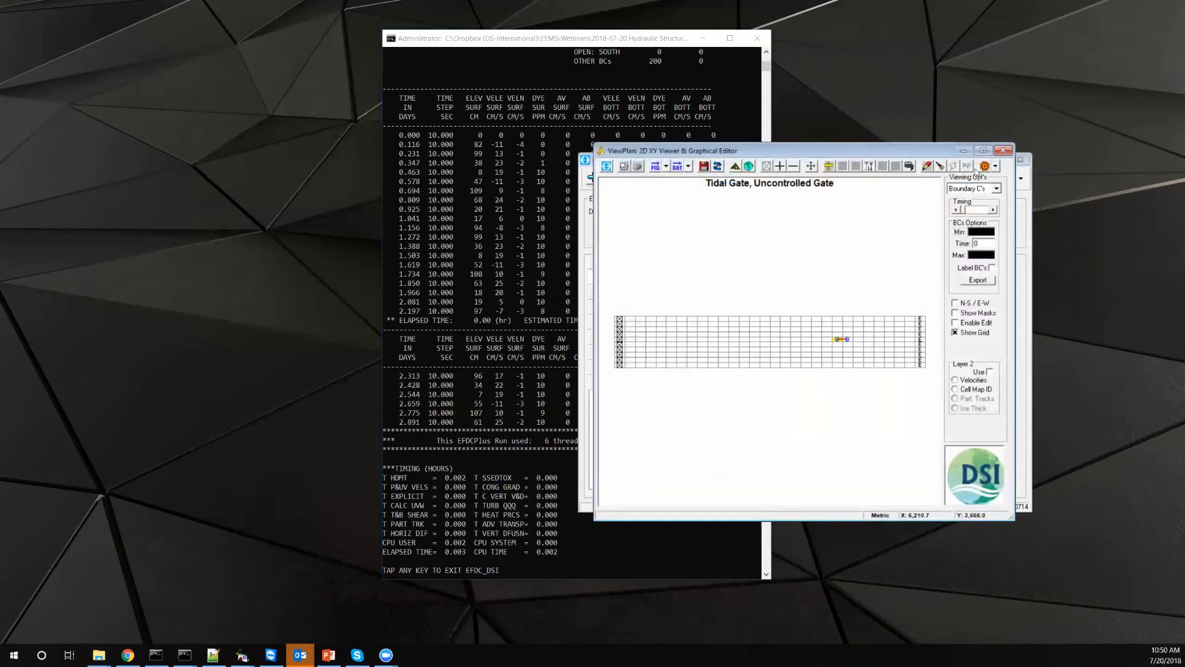
click(982, 190)
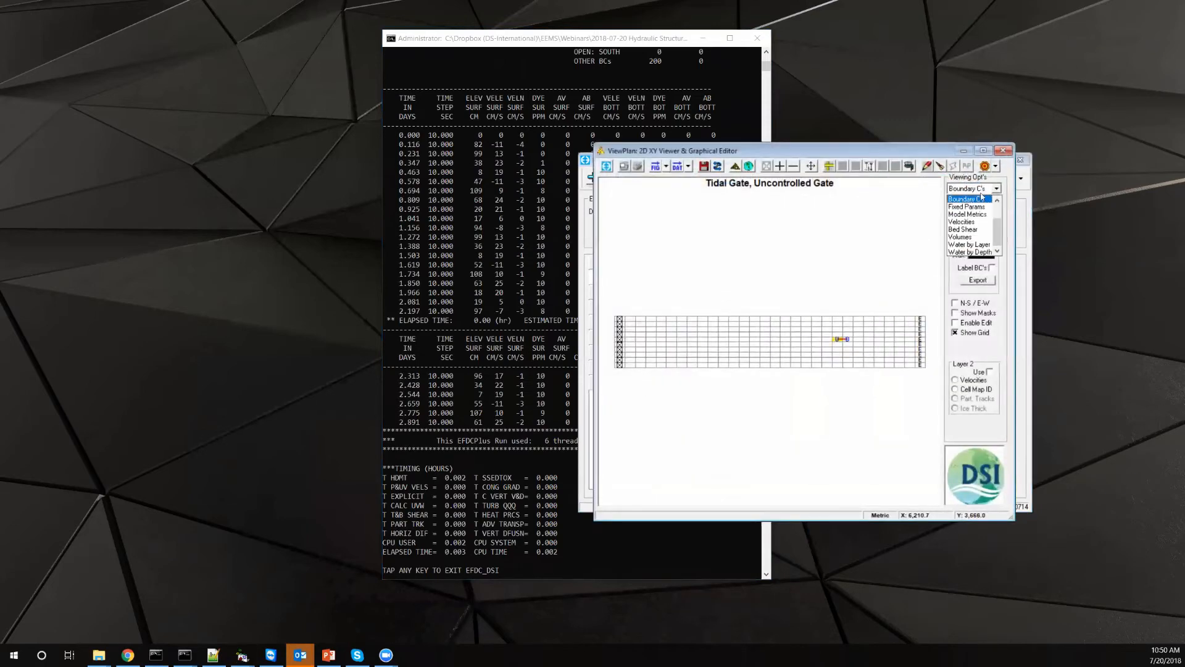
click(973, 244)
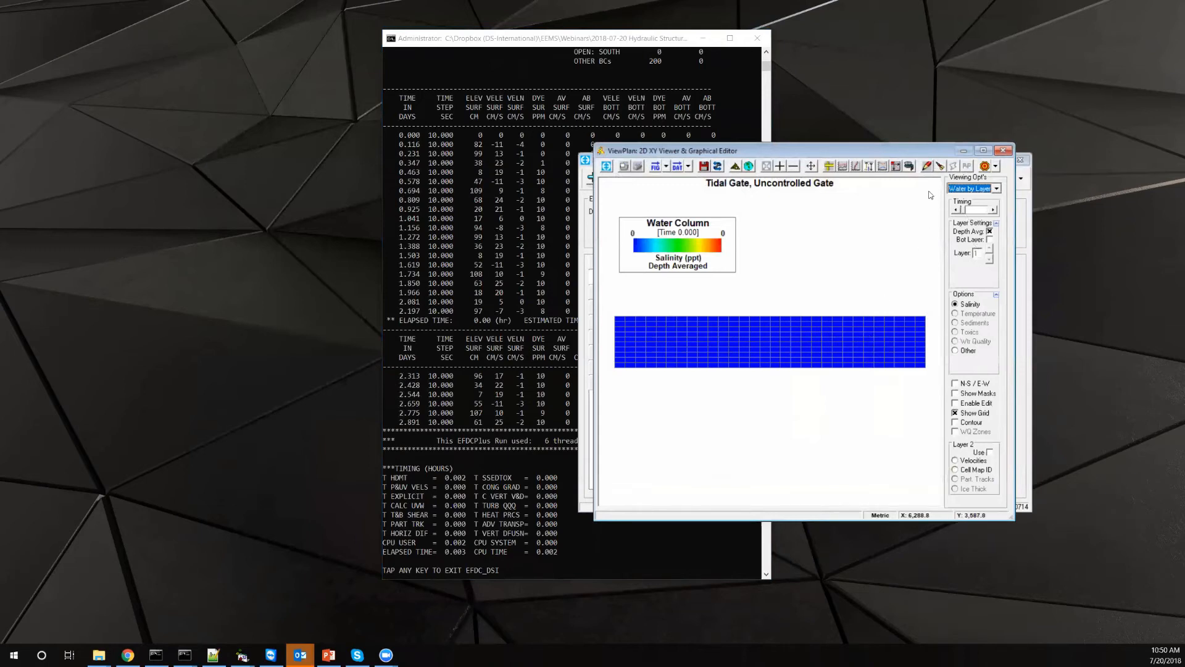
- Show the masks and add the cells on either side of the gate, I=24, J=7 and I=25, J=7, to the cell selection list
click(844, 166)
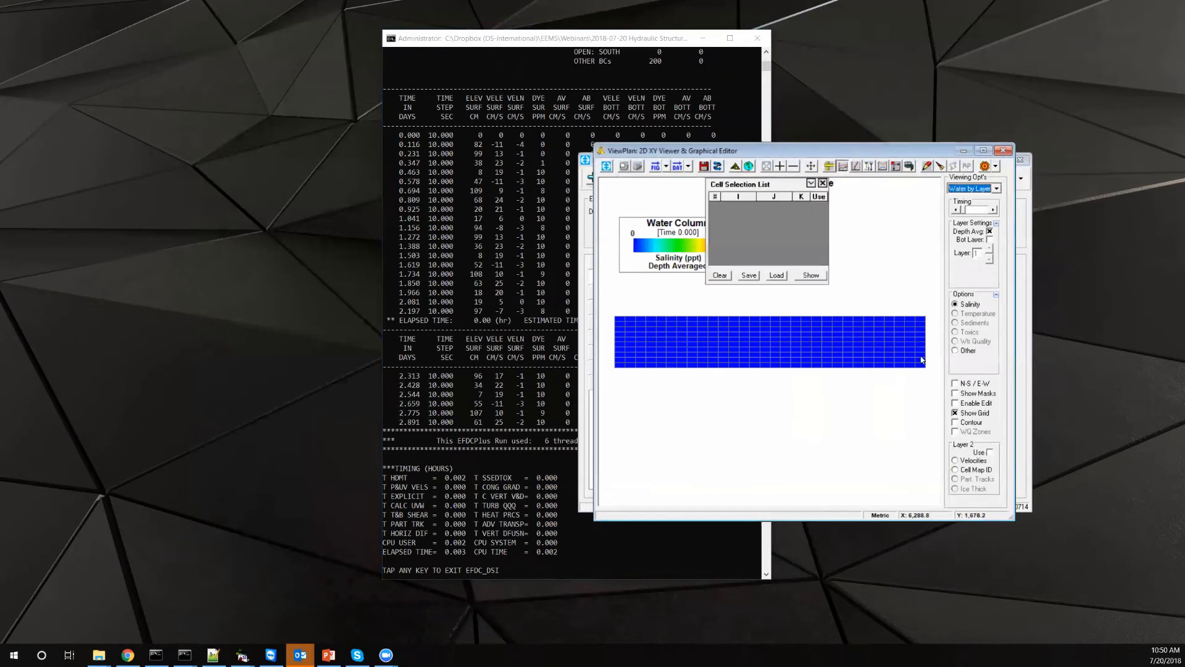
click(985, 402)
click(972, 403)
click(836, 347)
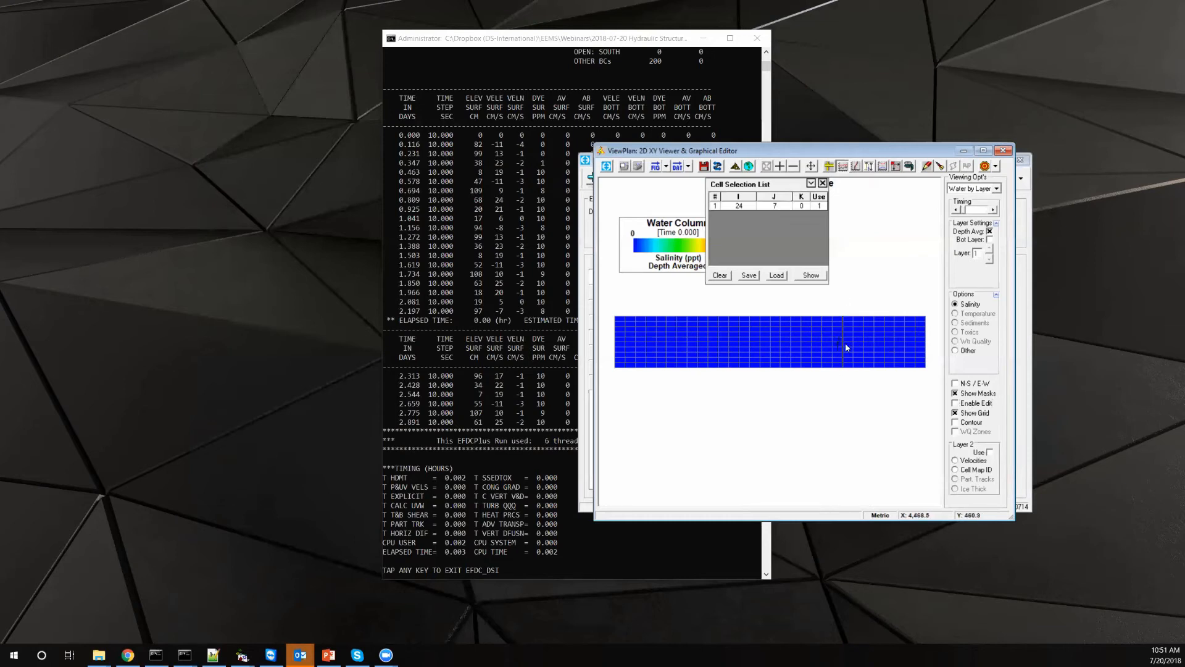
click(850, 345)
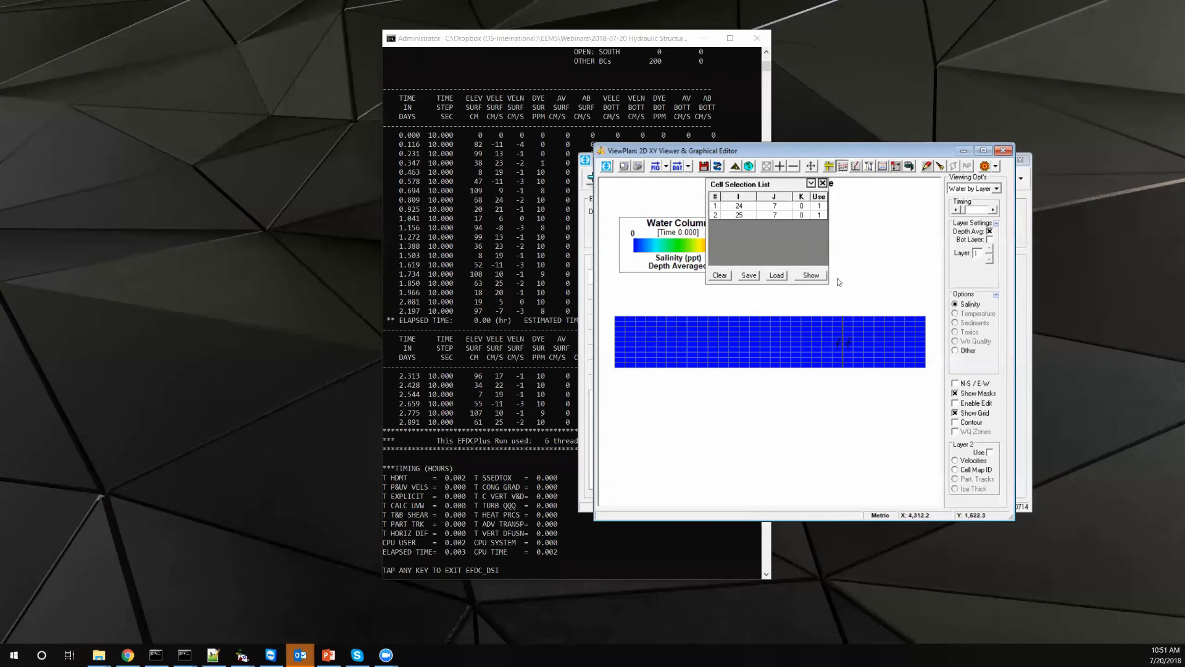
- Plot the depth-averaged salinity time series of both cells from day 0 to 3, move the legend clear of the curves and close the graph
click(811, 275)
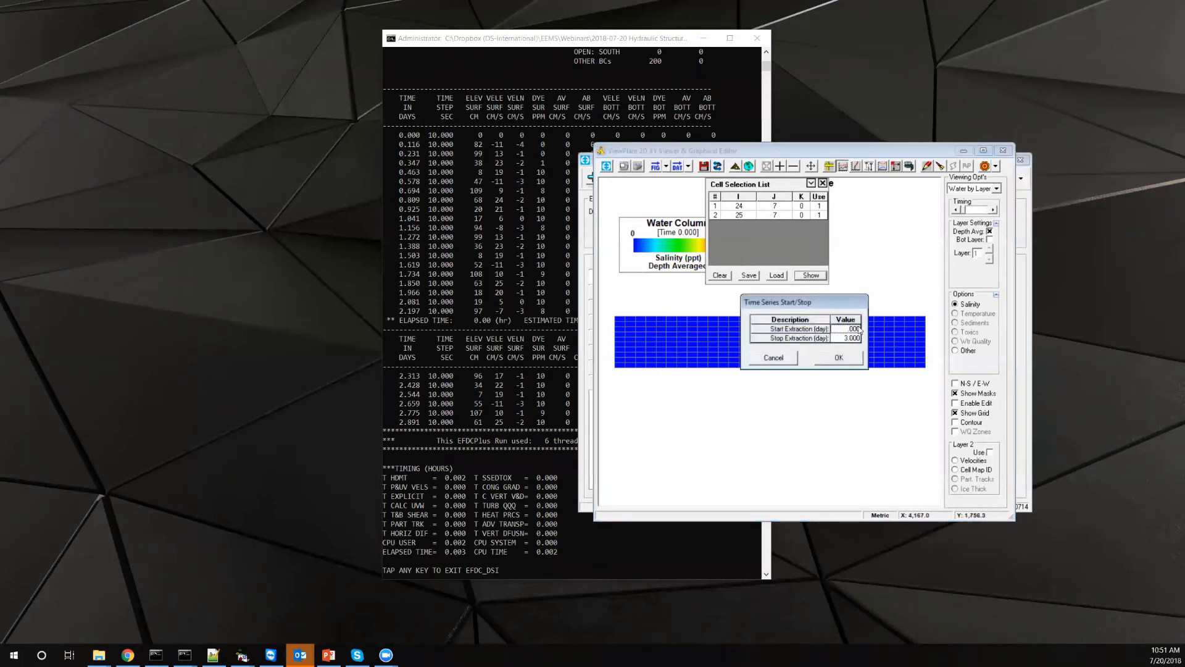
click(853, 360)
drag(692, 380, 702, 213)
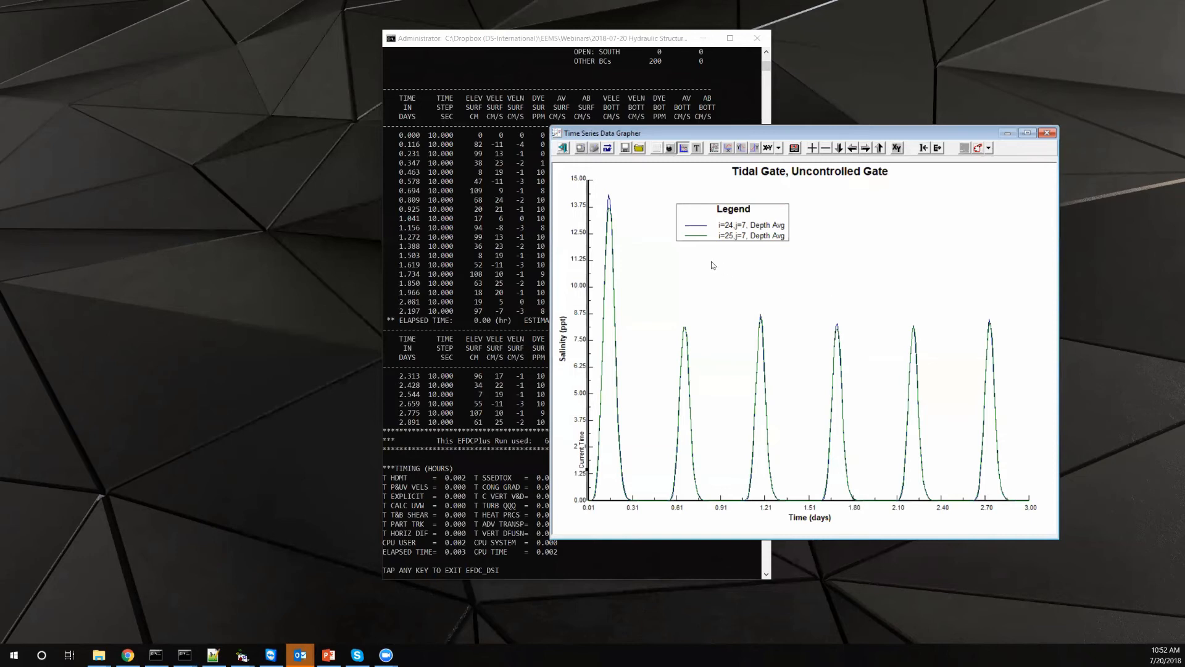
click(1047, 133)
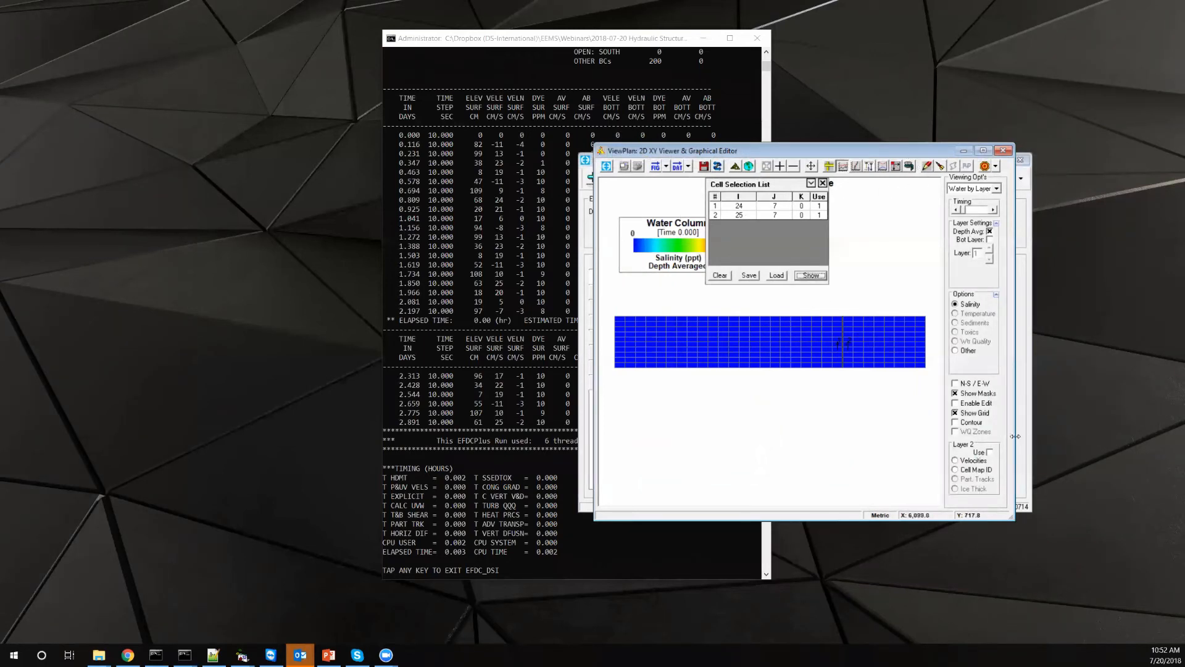
- Widen the 2D plan viewer on both sides and close the cell selection list
drag(1014, 437, 1156, 437)
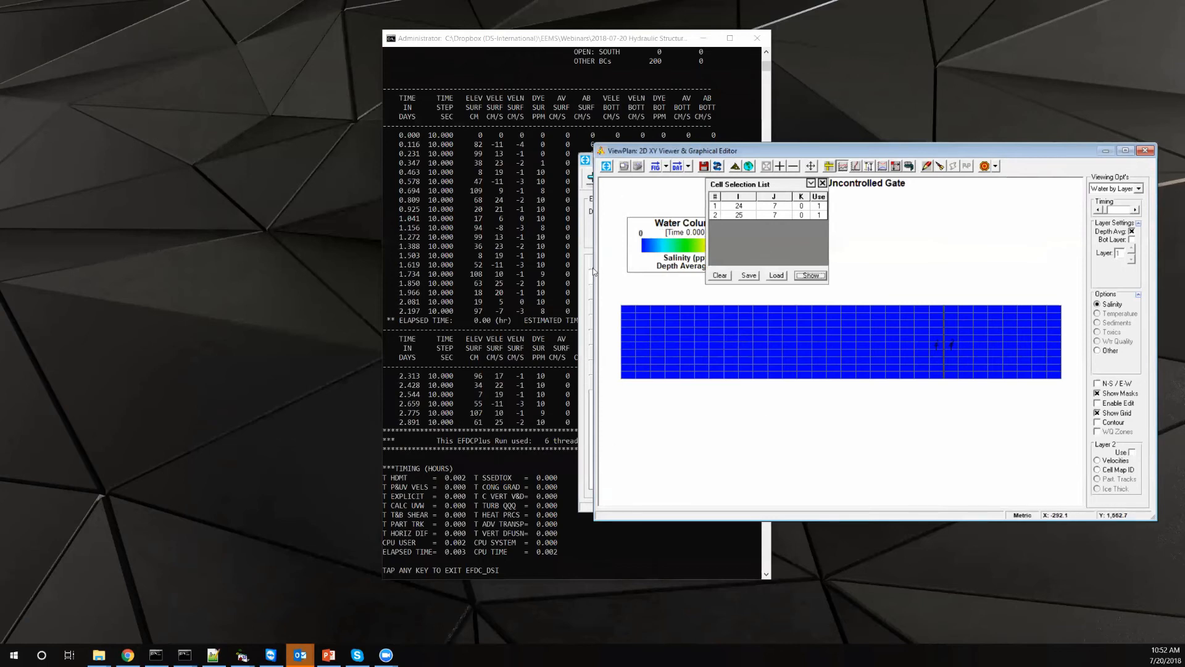
drag(594, 267, 283, 268)
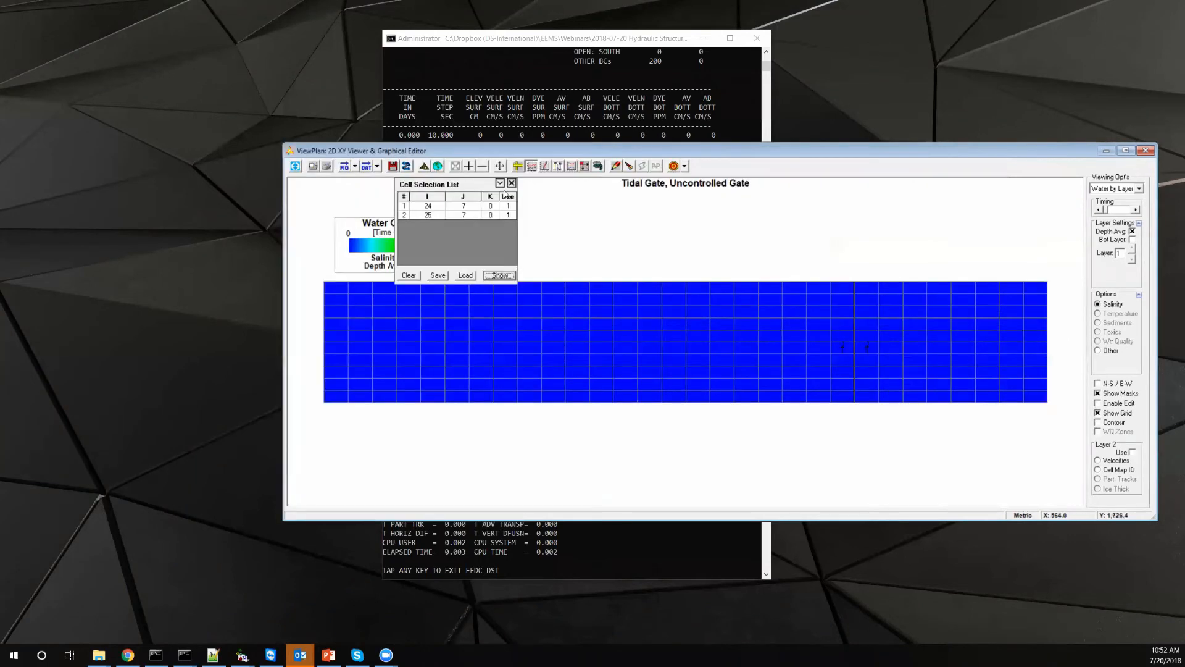
click(512, 183)
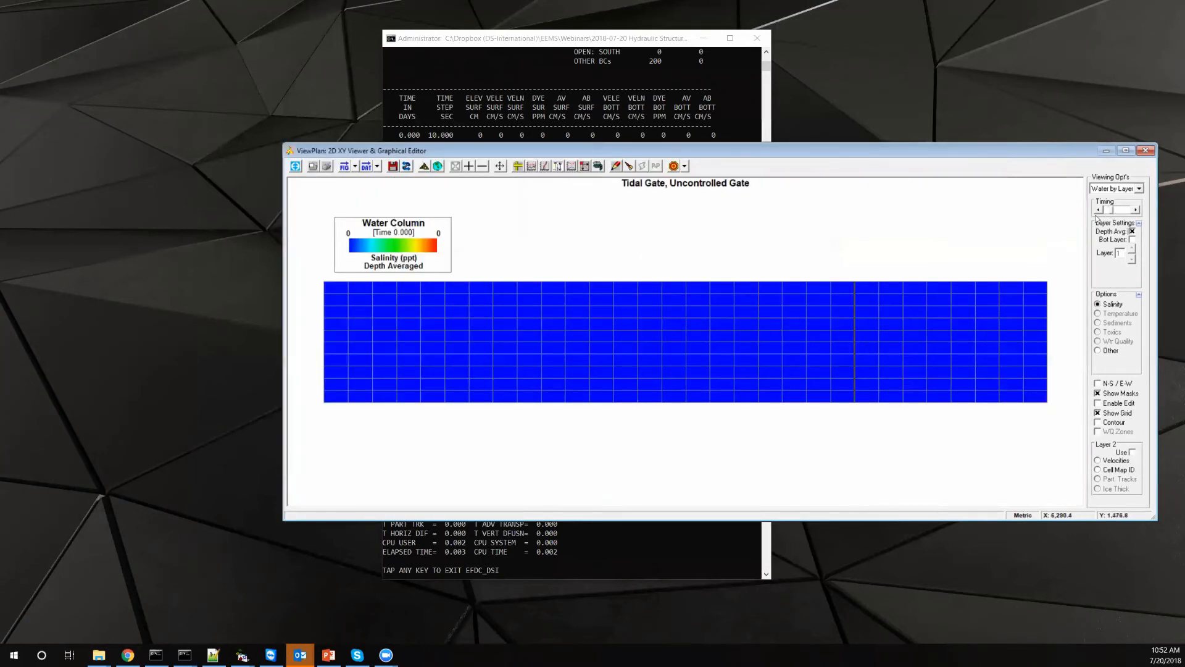
- Show a boundary condition timing frame for the Downstream boundary group through the 2D plan view's display options
right_click(412, 234)
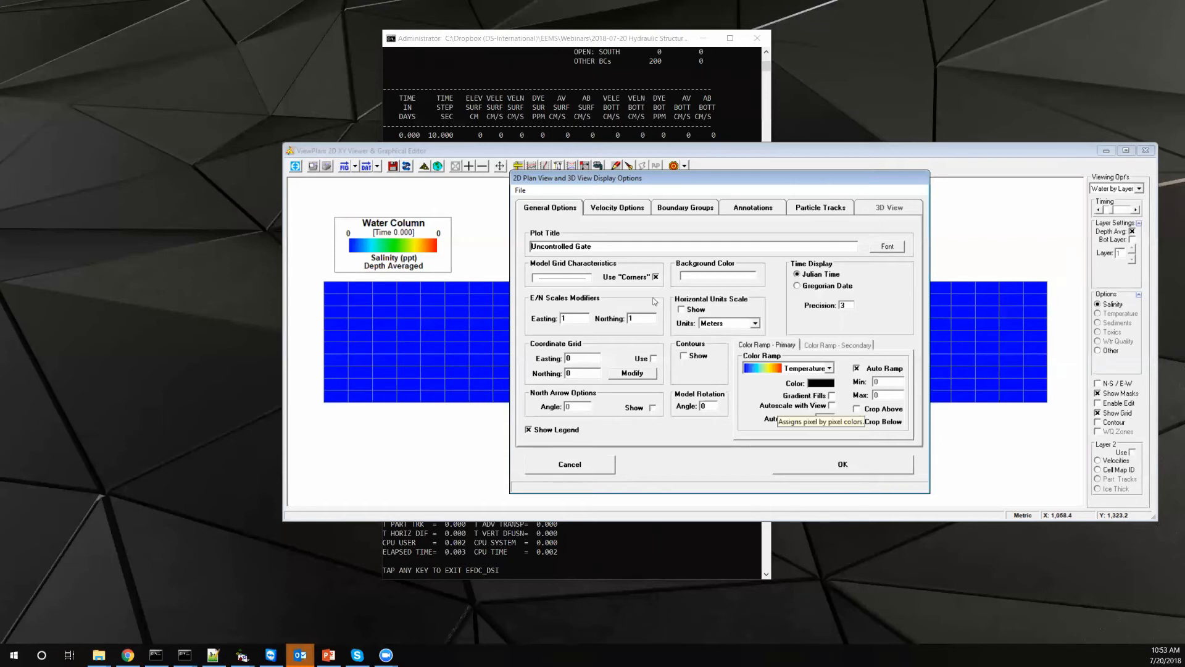
click(895, 464)
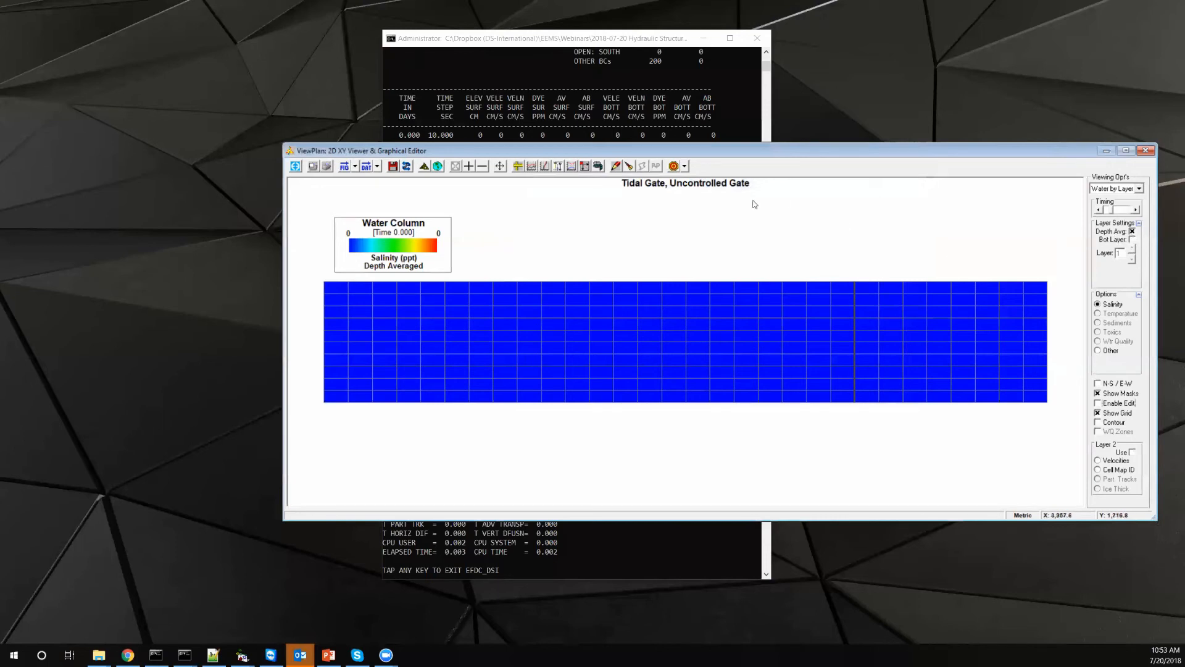
double_click(748, 222)
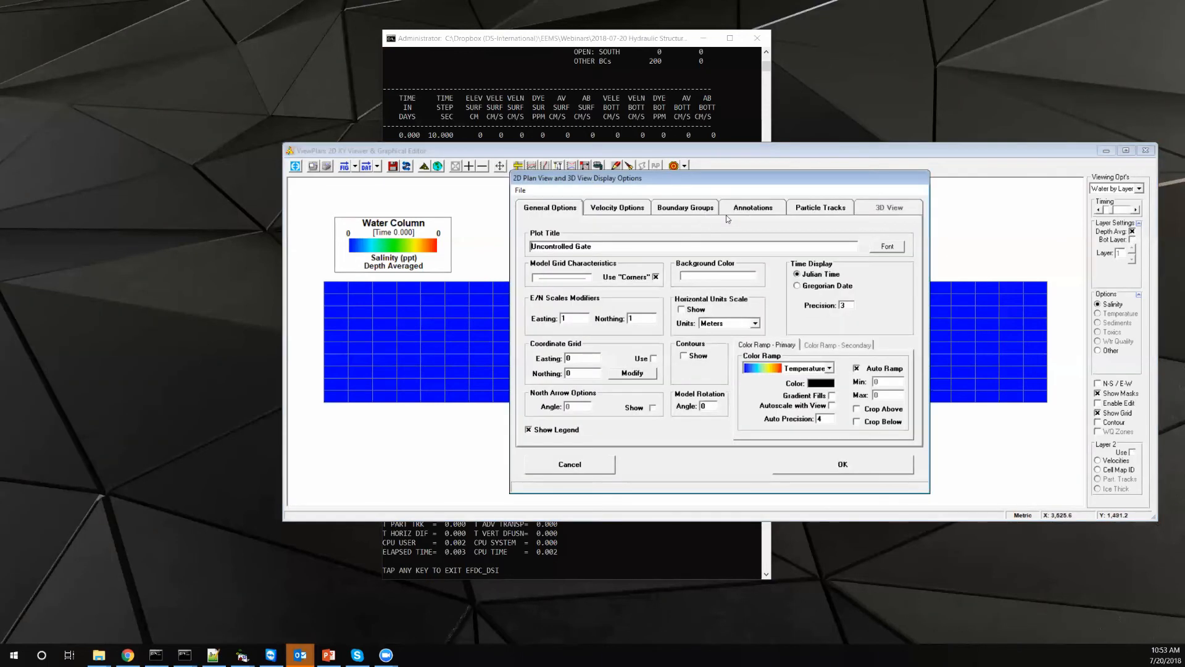
click(676, 210)
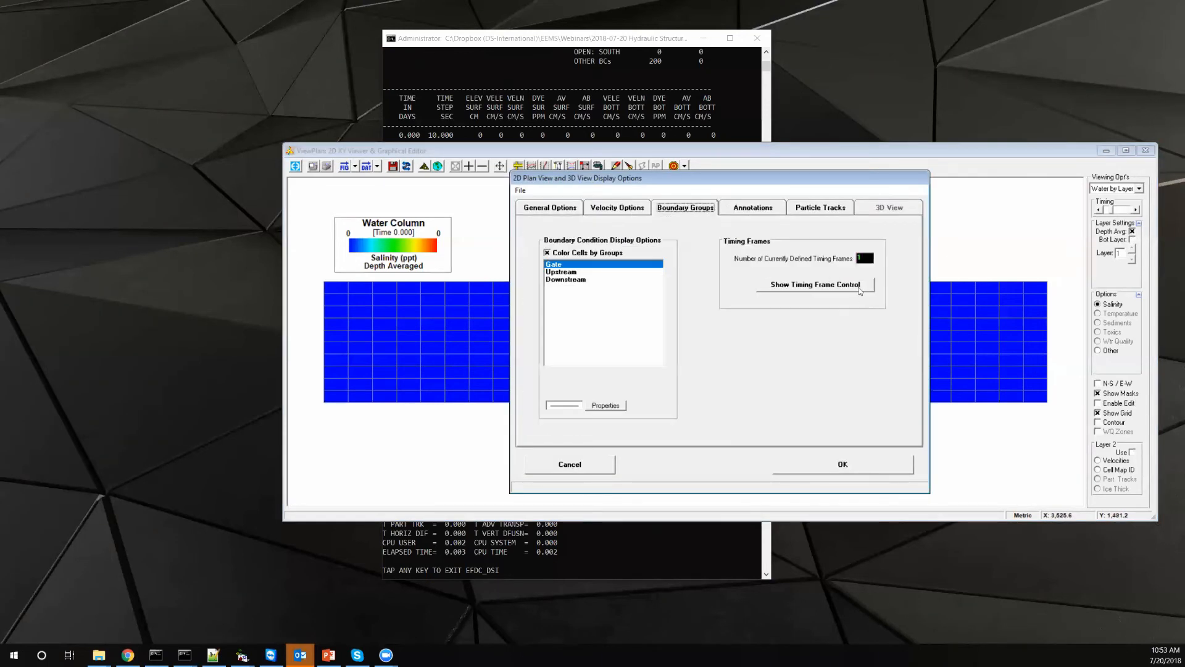
click(777, 288)
click(594, 266)
click(669, 272)
click(776, 289)
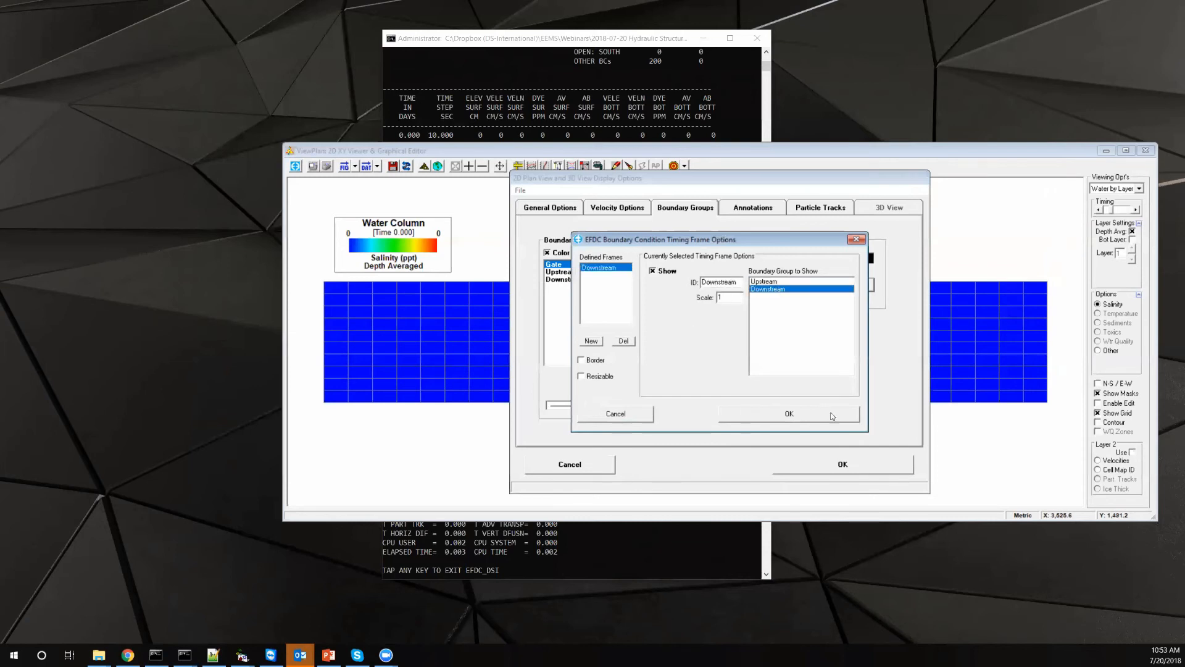
- Add a second timing frame for the Upstream boundary group with a scale of 3
click(591, 341)
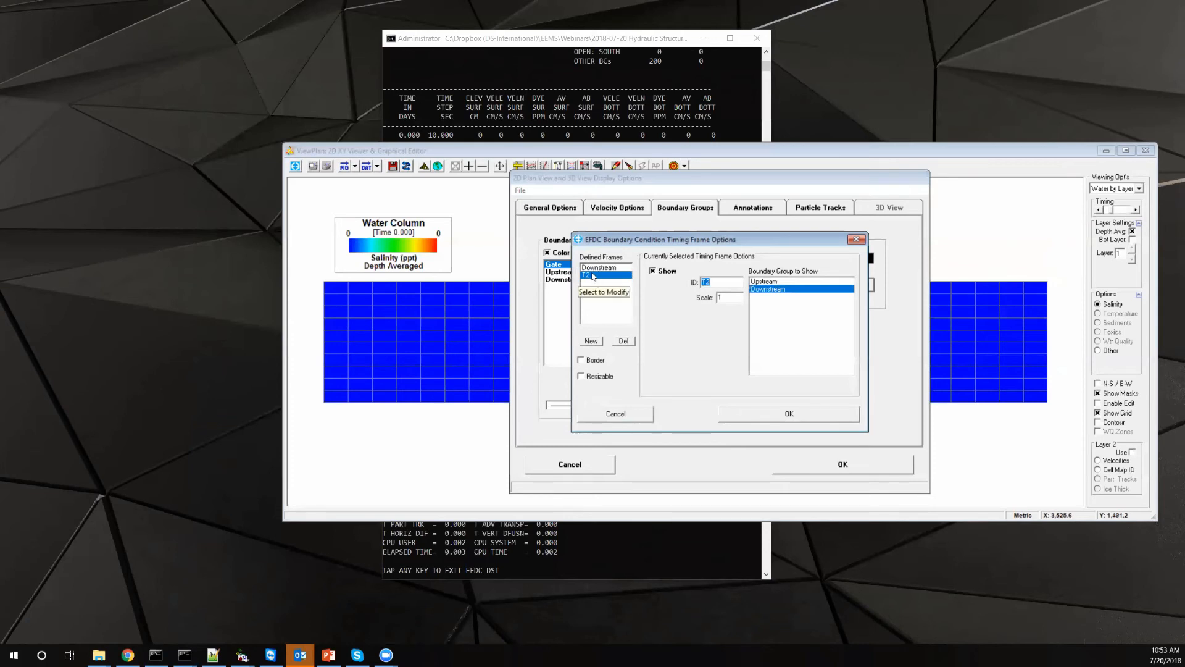
click(762, 283)
double_click(738, 298)
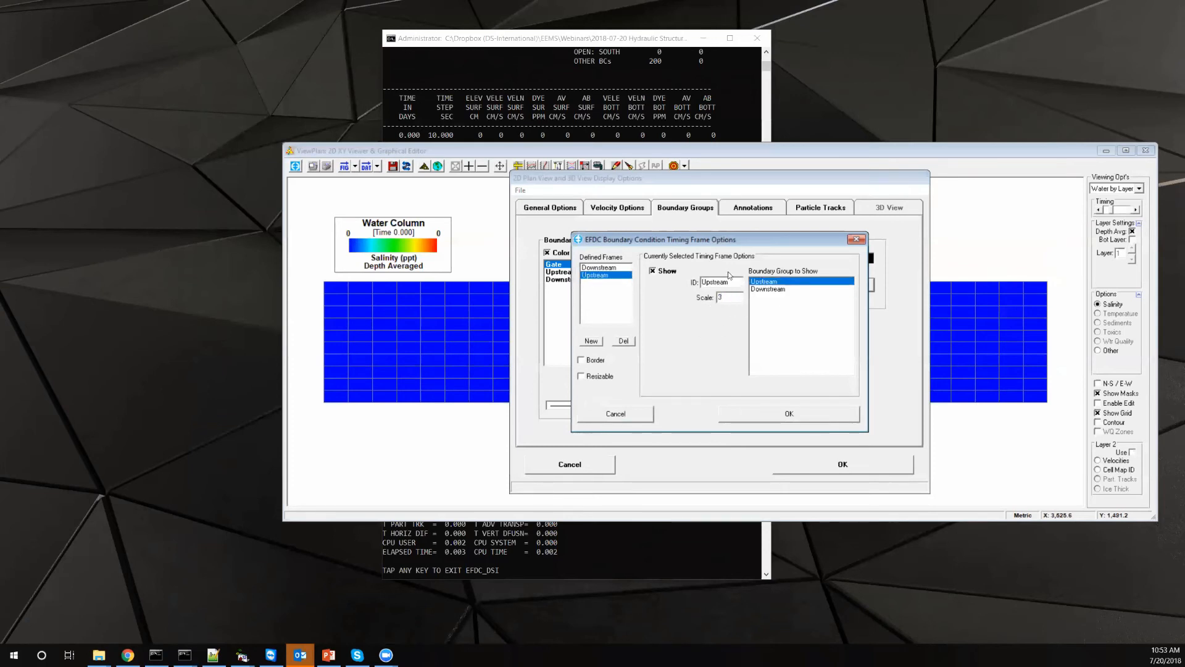
- Apply the timing frame options and place the Upstream frame below the grid's upstream end and the Downstream frame below its downstream end
click(799, 417)
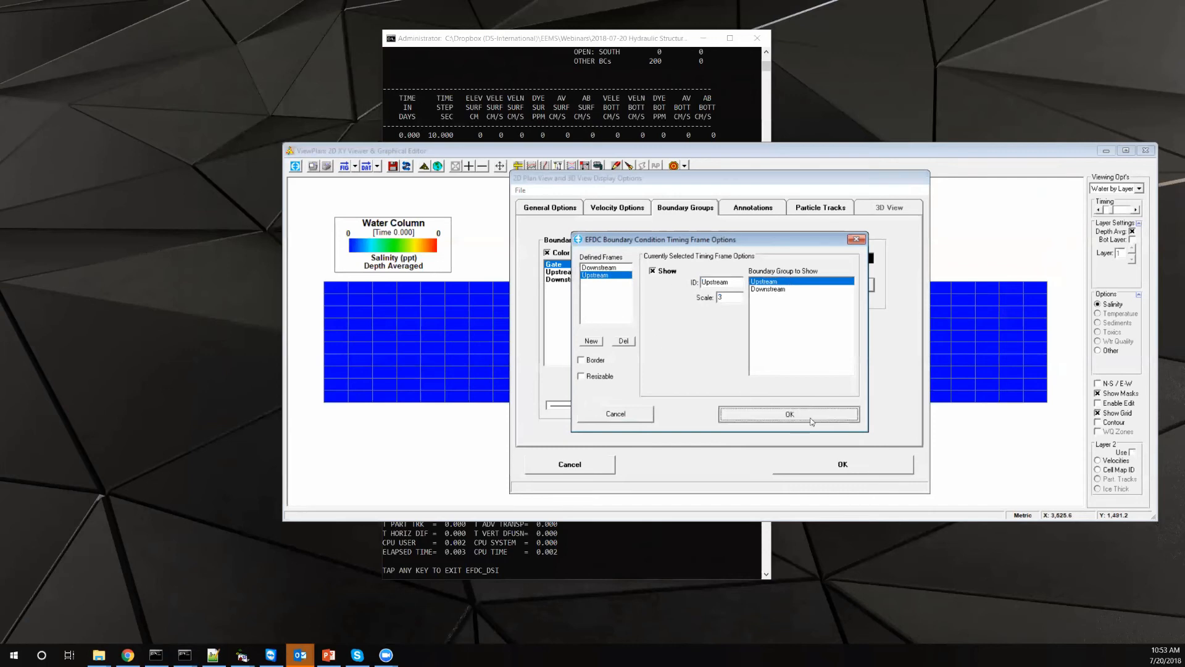
click(839, 463)
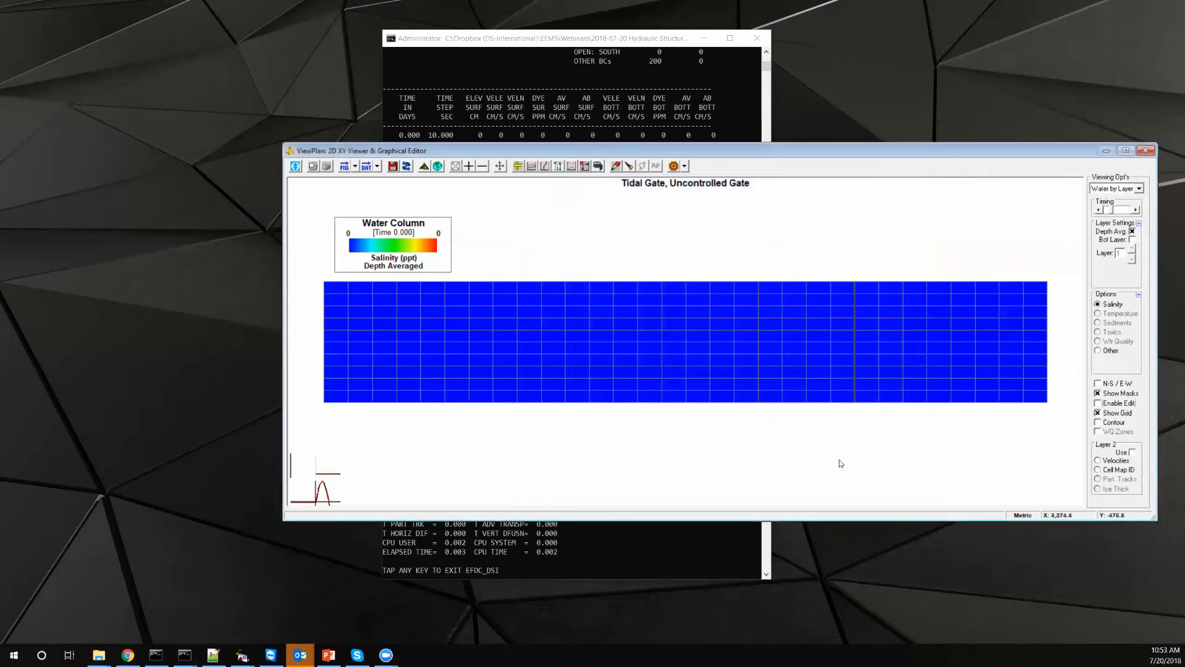
drag(1003, 439, 1035, 444)
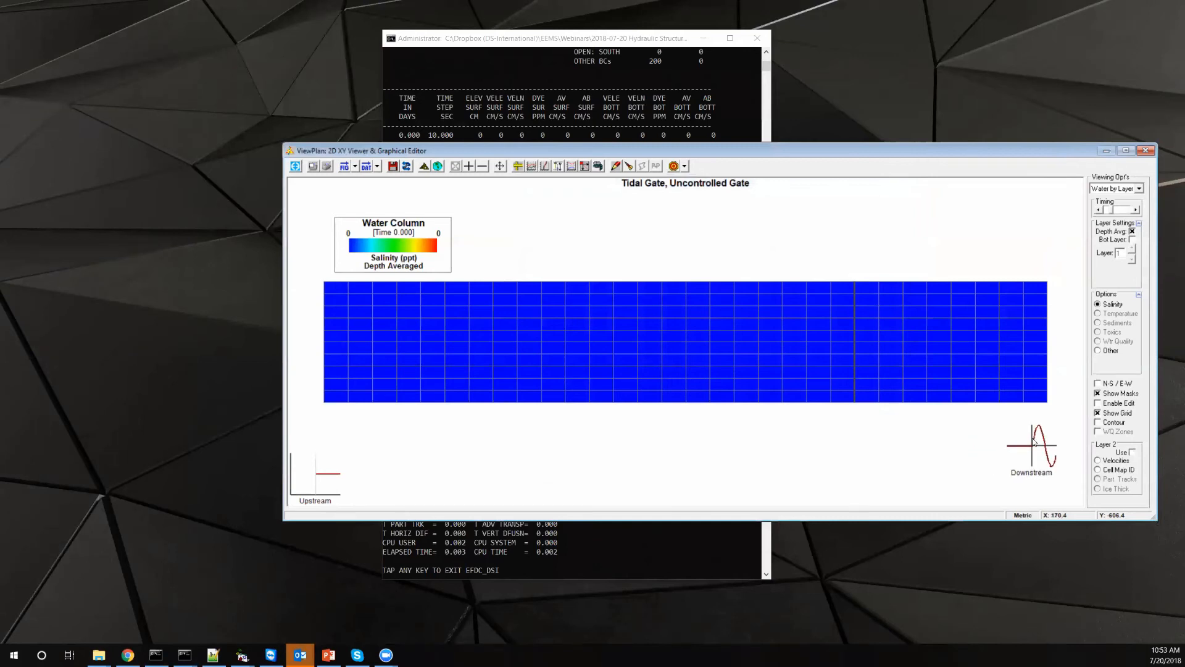
drag(330, 477, 354, 449)
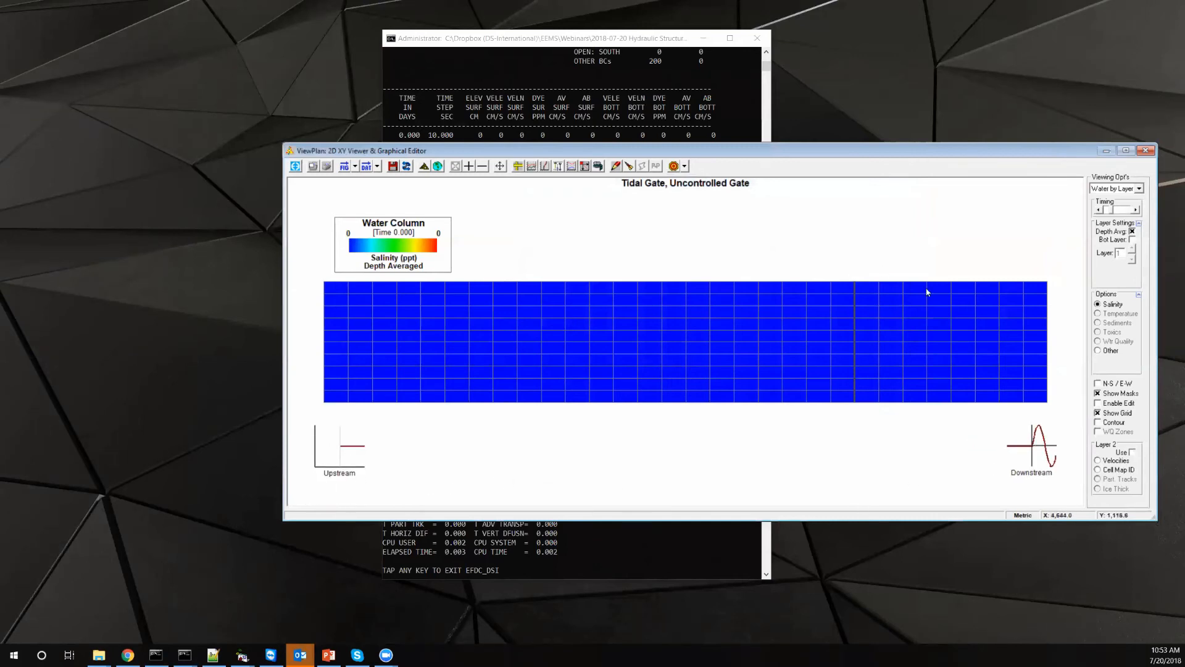
- View the salinity at times 0.177, 0.417 and 0.656 using the Downstream tide curve, and shift the color legend aside
right_click(1039, 428)
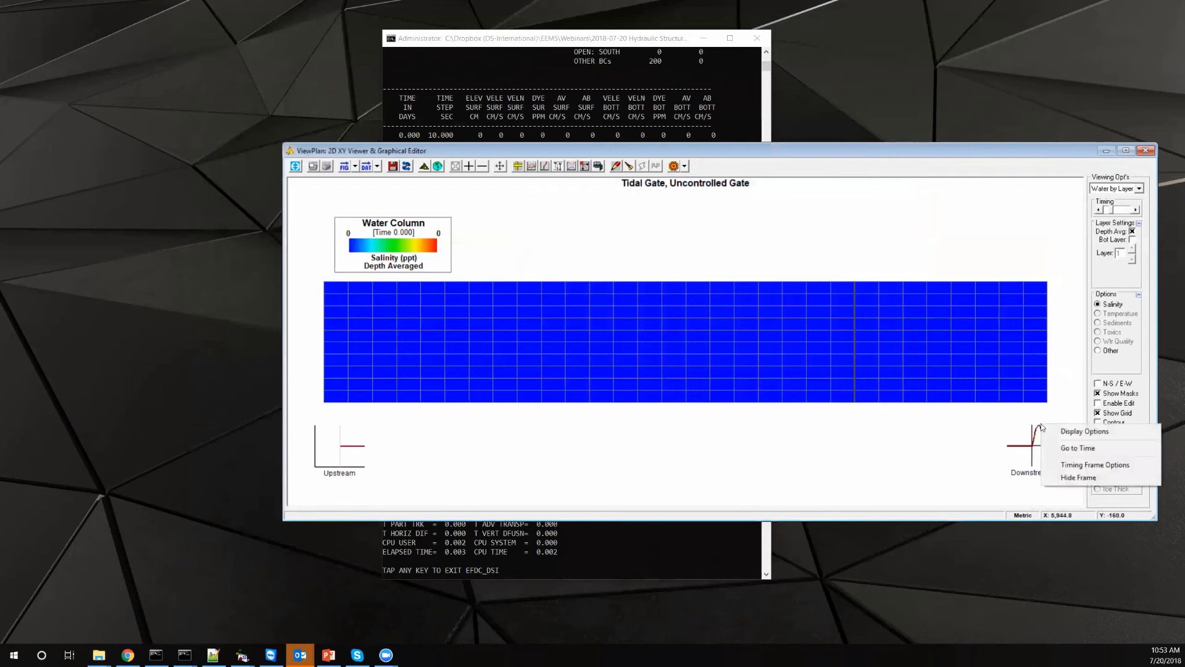
click(1087, 449)
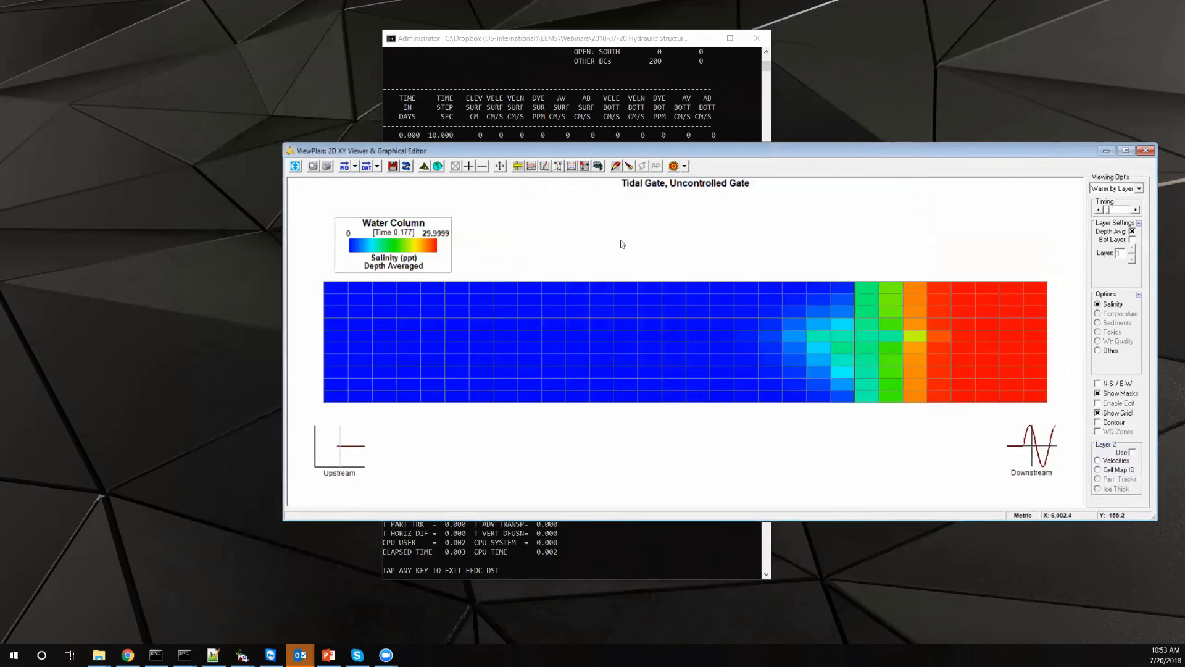
drag(404, 236, 451, 233)
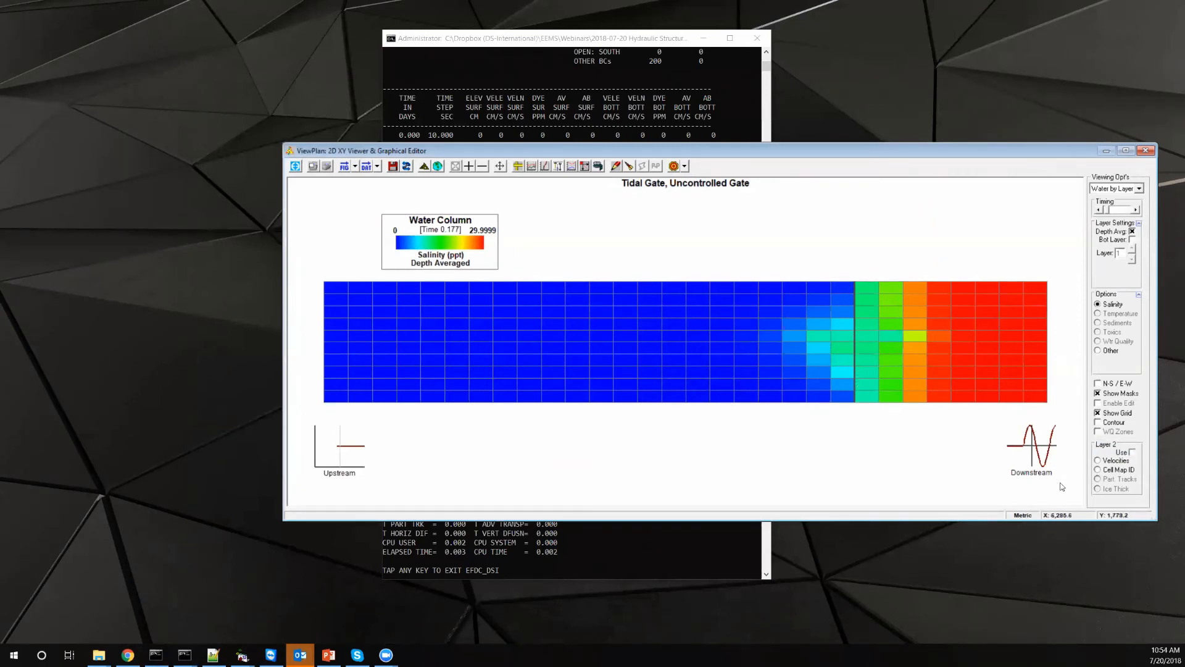
right_click(1043, 468)
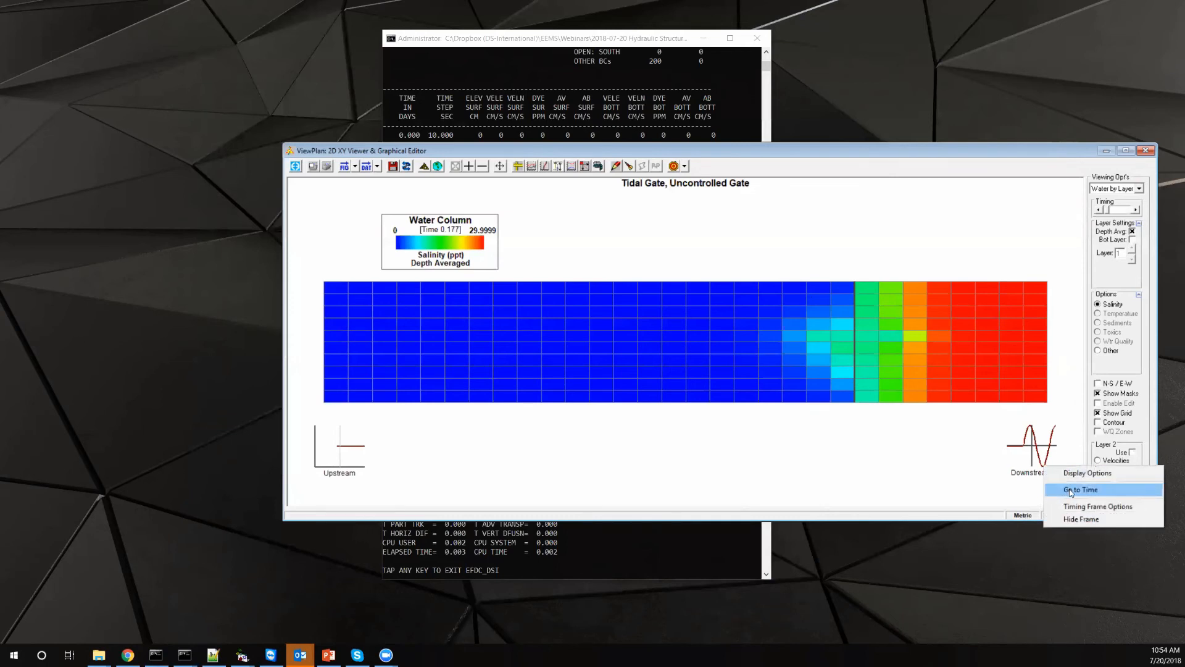
click(1070, 490)
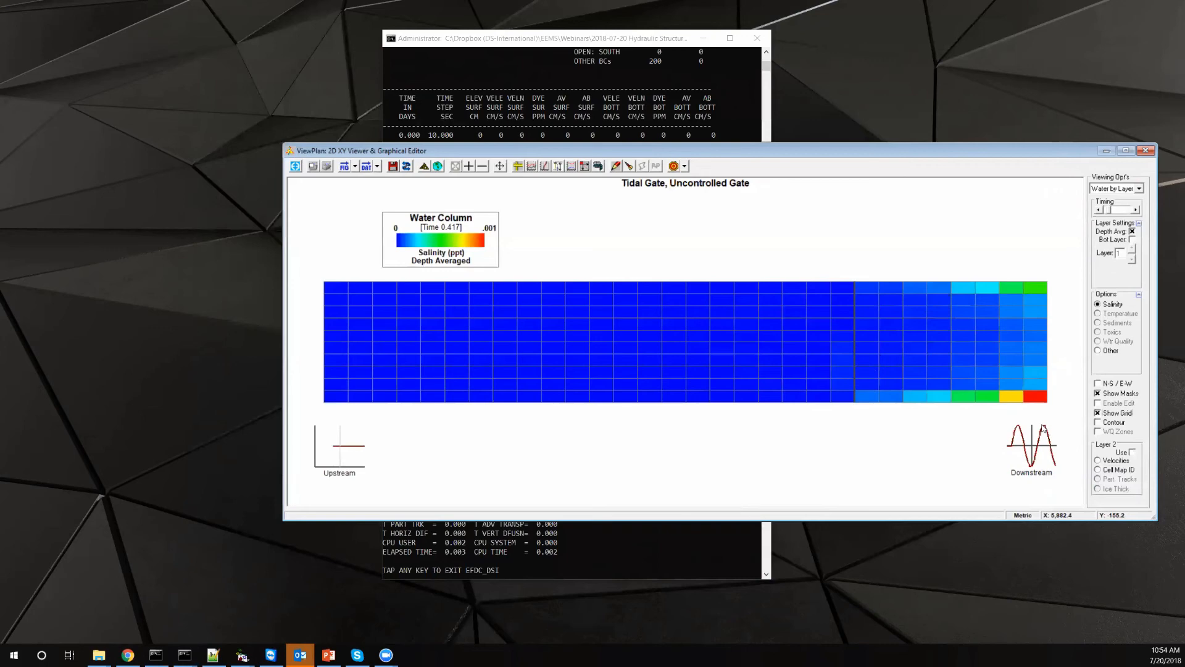
right_click(1045, 429)
click(1066, 453)
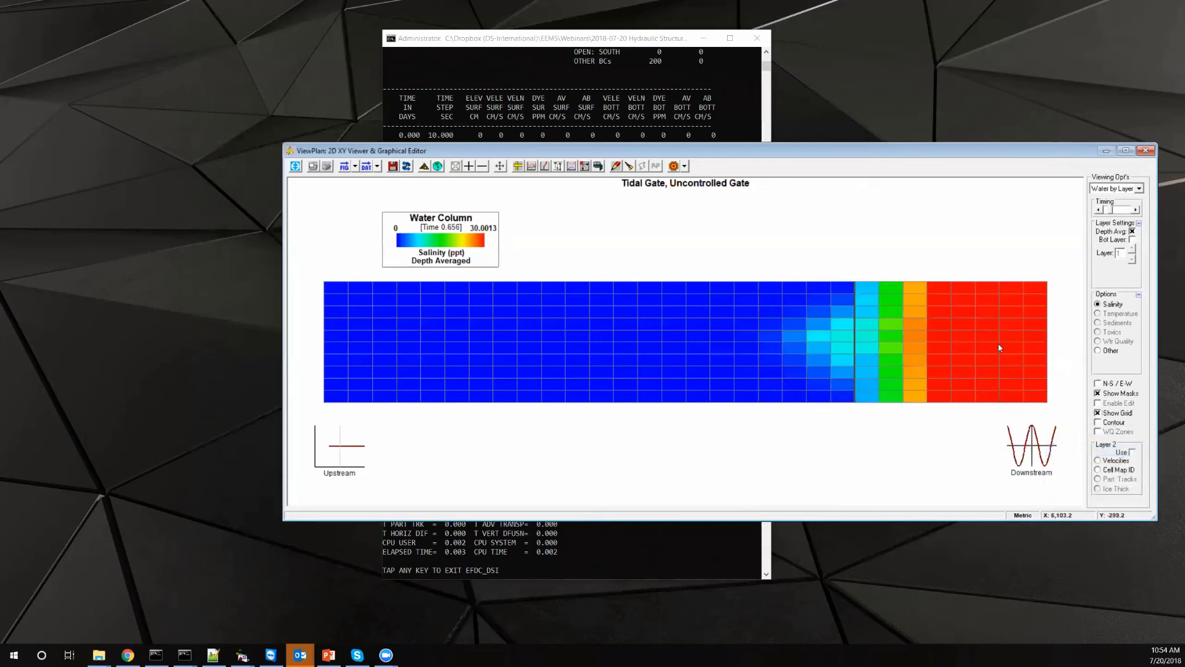
- Close the 2D plan viewer and open the R02 model from the 2018-07-20 Hydraulic Structures folder
click(1146, 151)
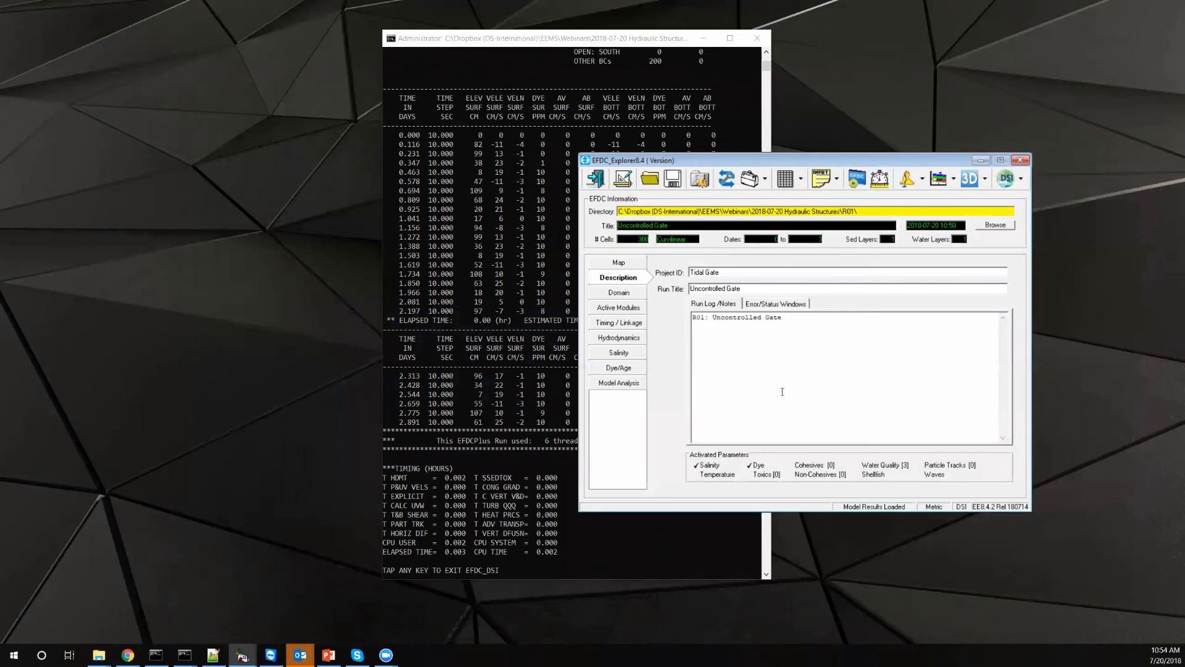
click(649, 179)
click(682, 364)
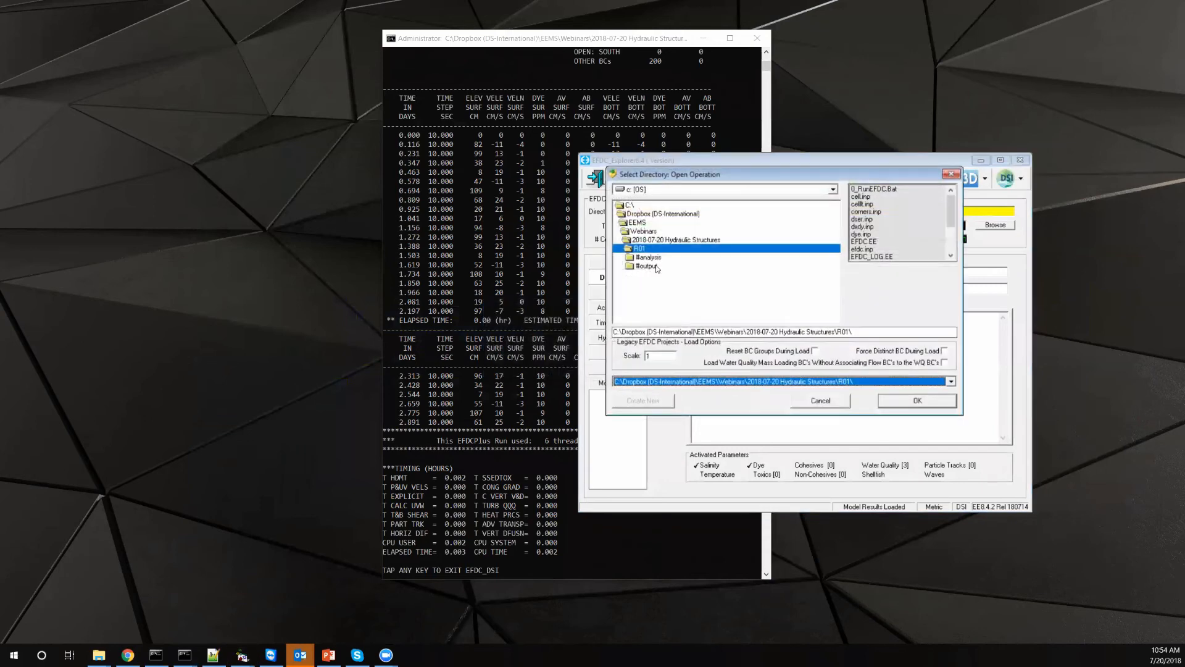
double_click(651, 240)
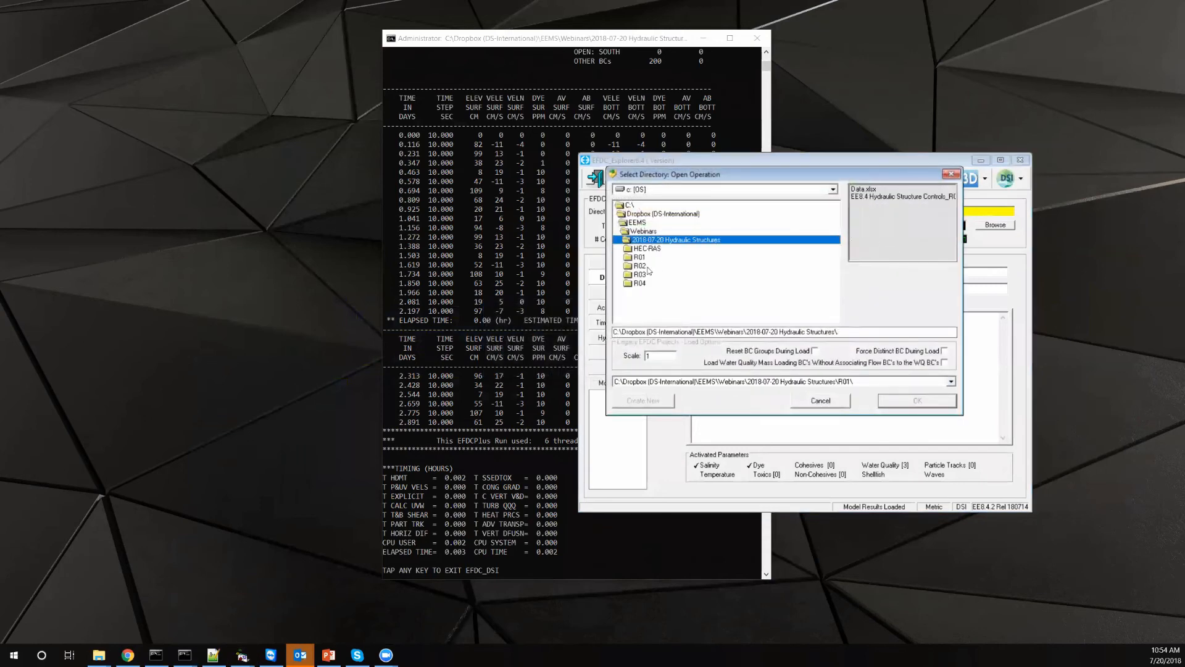
double_click(647, 266)
click(946, 402)
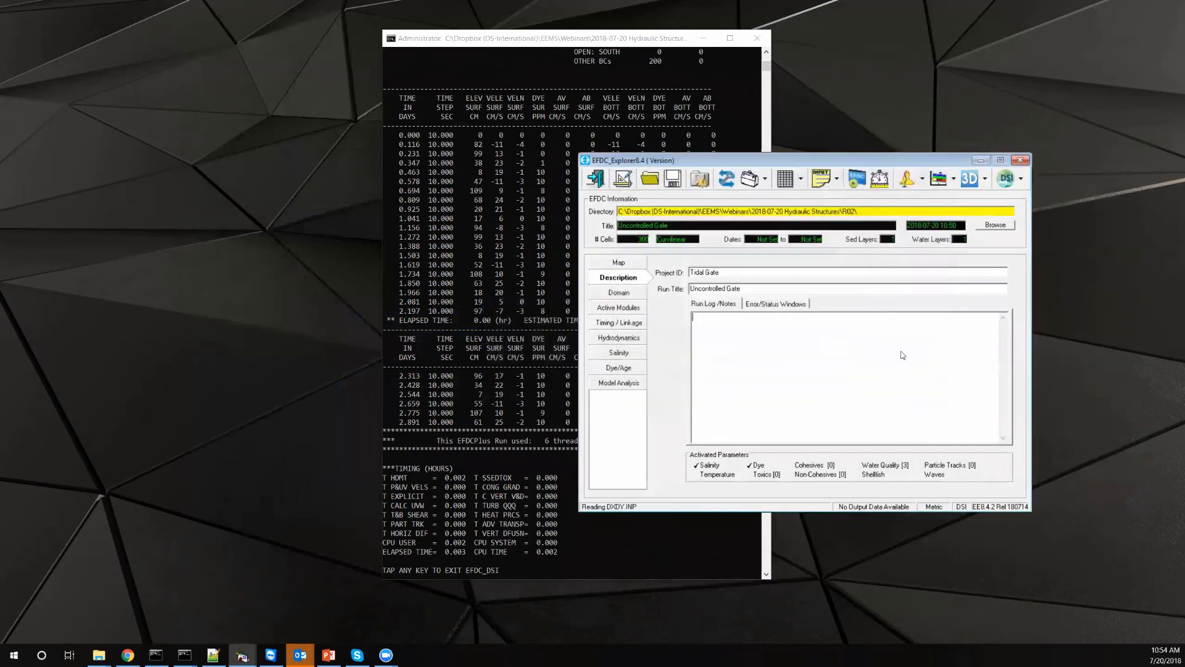
click(848, 352)
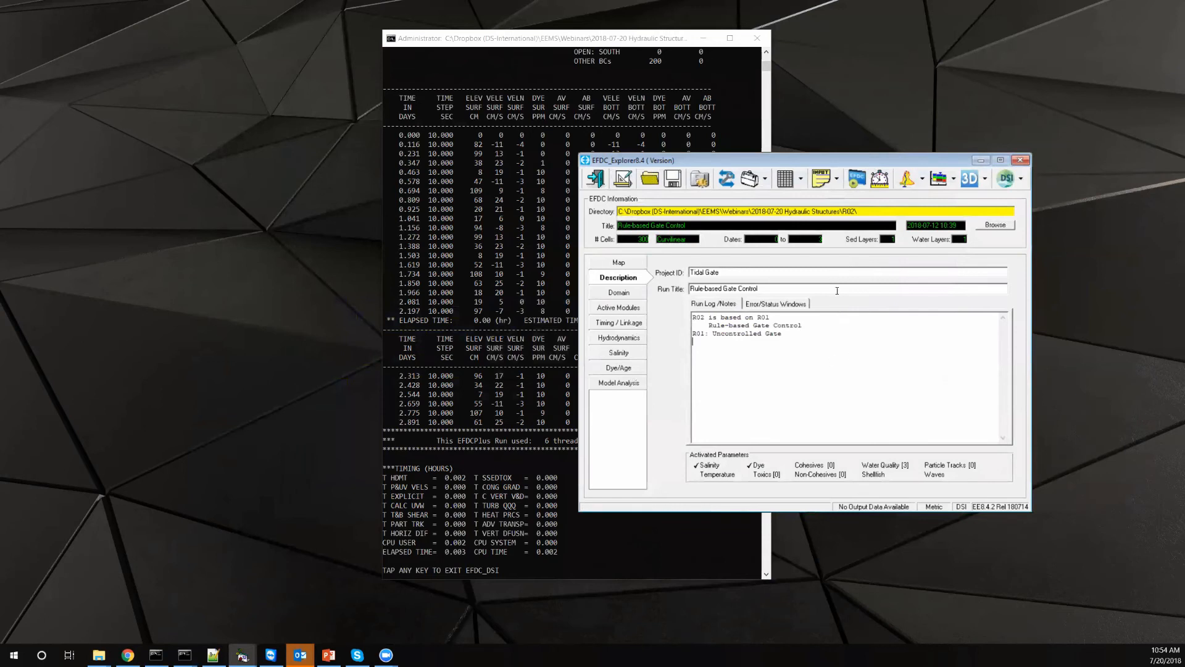
- Run EFDC+ for R02 with 6 OMP threads, a linkage frequency of 15 minutes and a print interval of 1000
click(856, 179)
text(6)
double_click(761, 382)
text(15)
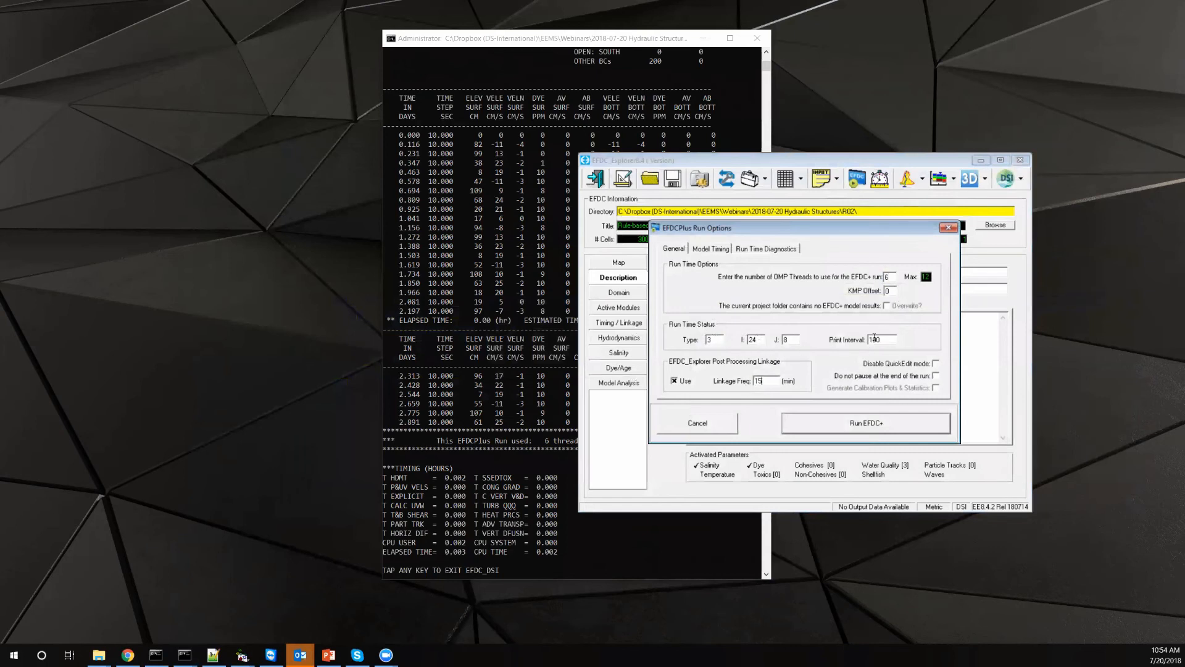
text(0)
click(919, 429)
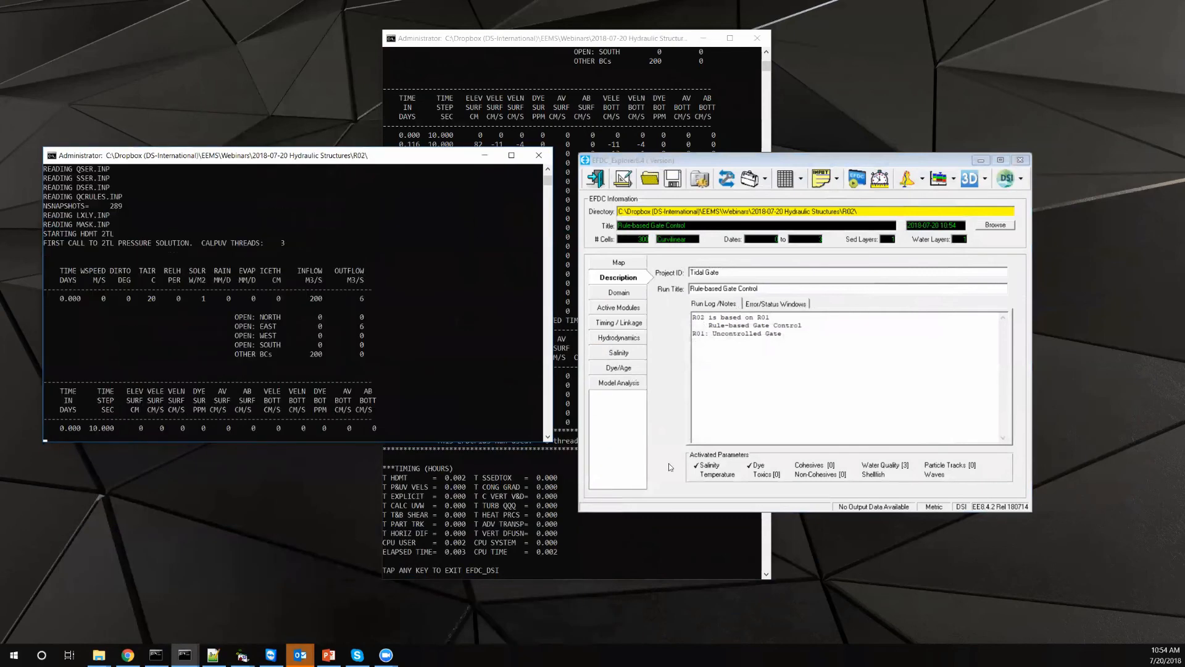
- Examine the CONTROL RULES assigned to the Gate hydraulic structure boundary, then close the boundary condition definitions without changes
click(824, 403)
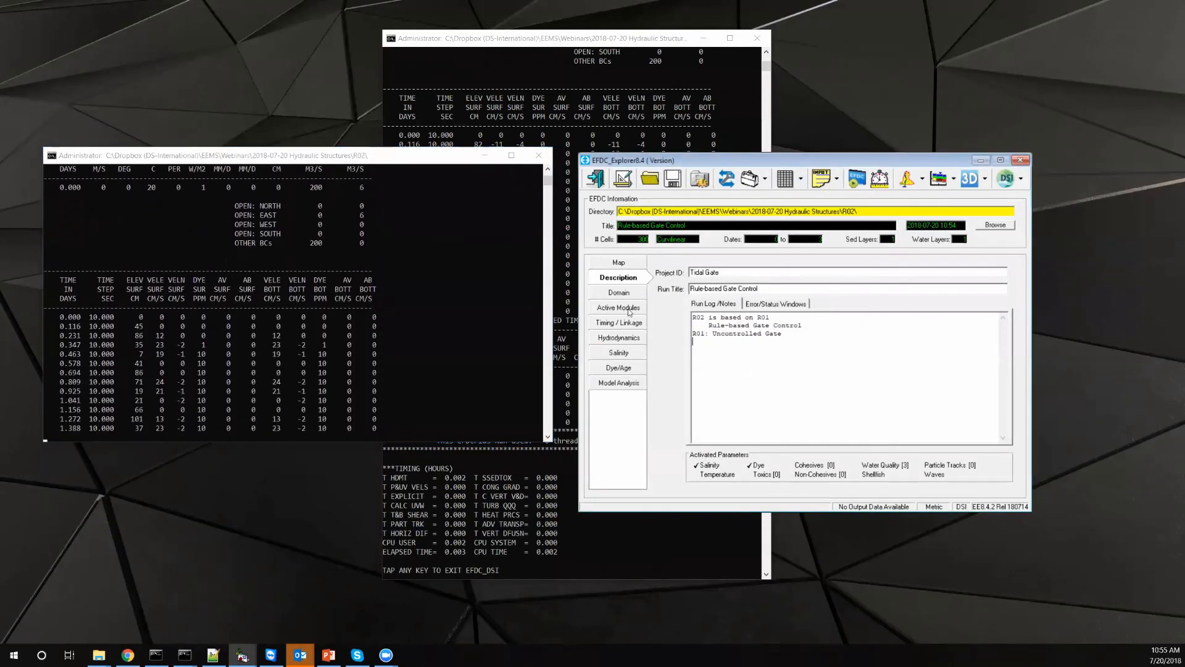
click(619, 292)
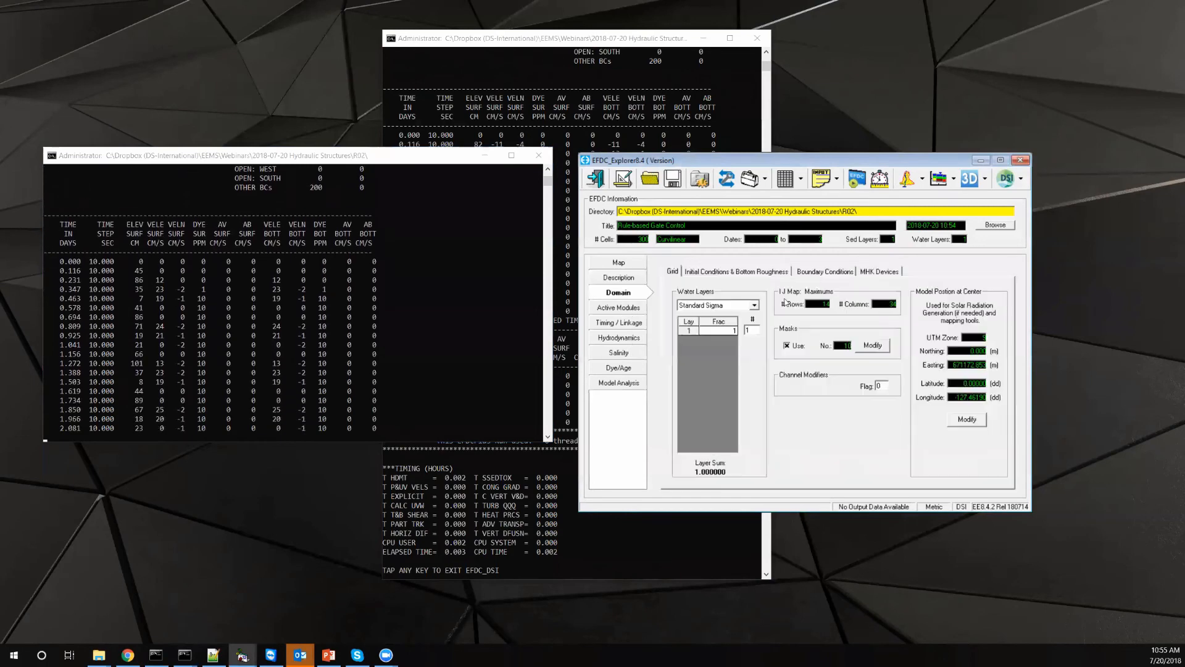
click(827, 271)
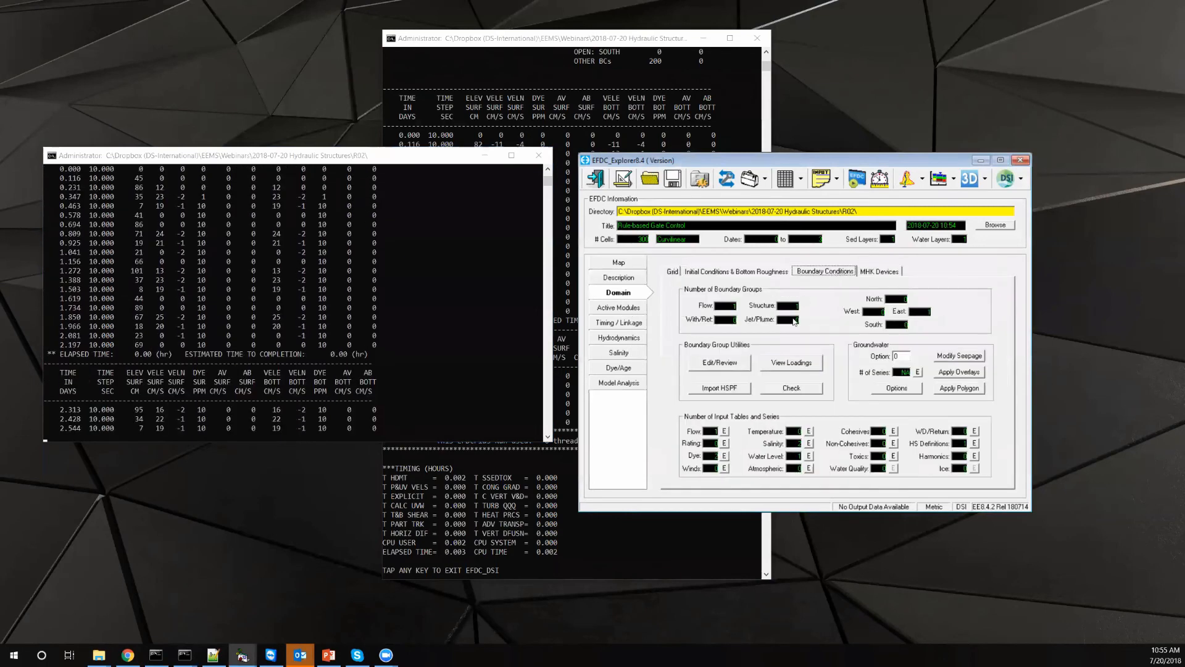
click(710, 363)
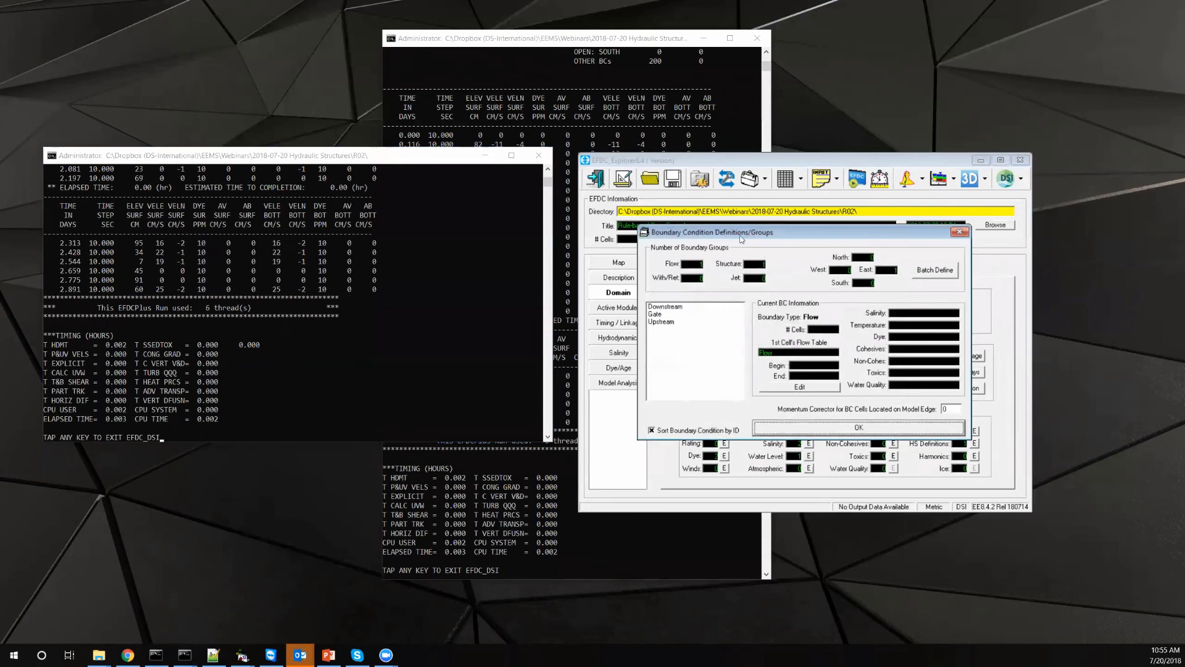
drag(741, 239, 892, 228)
double_click(812, 305)
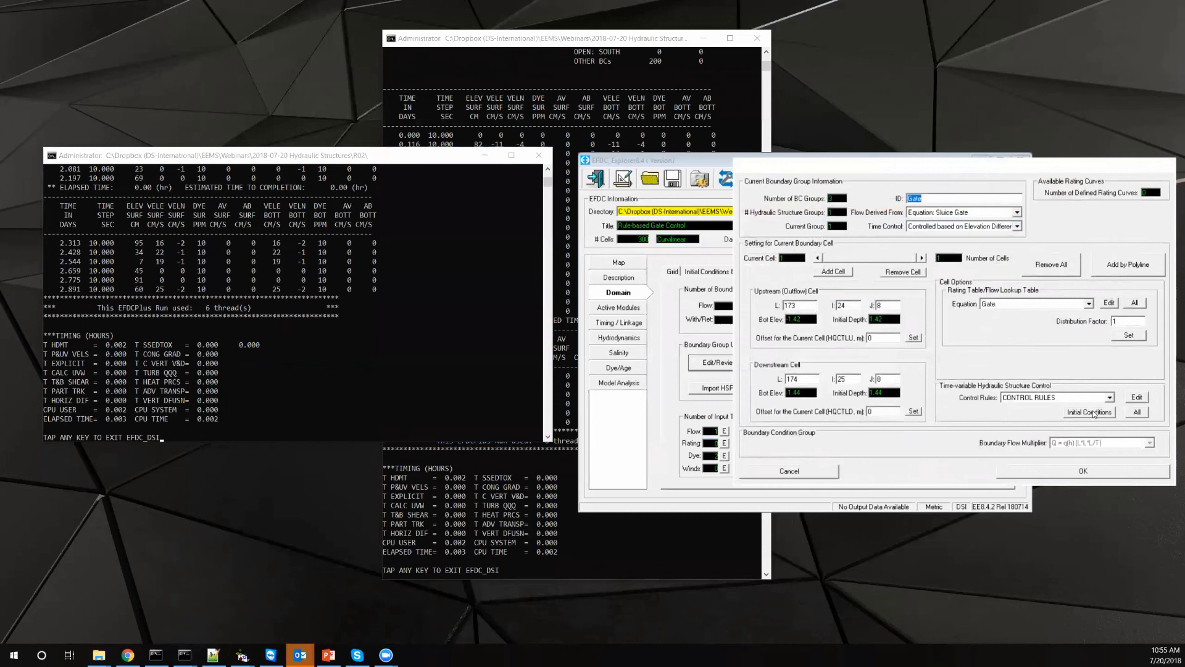
click(1140, 397)
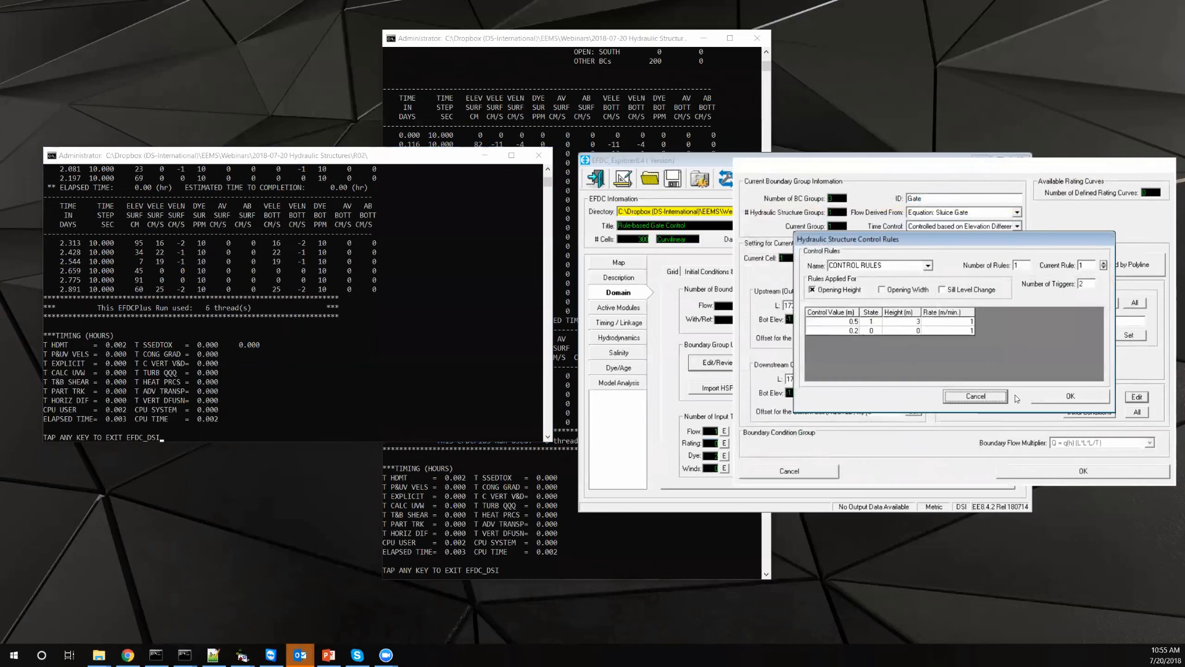
click(991, 396)
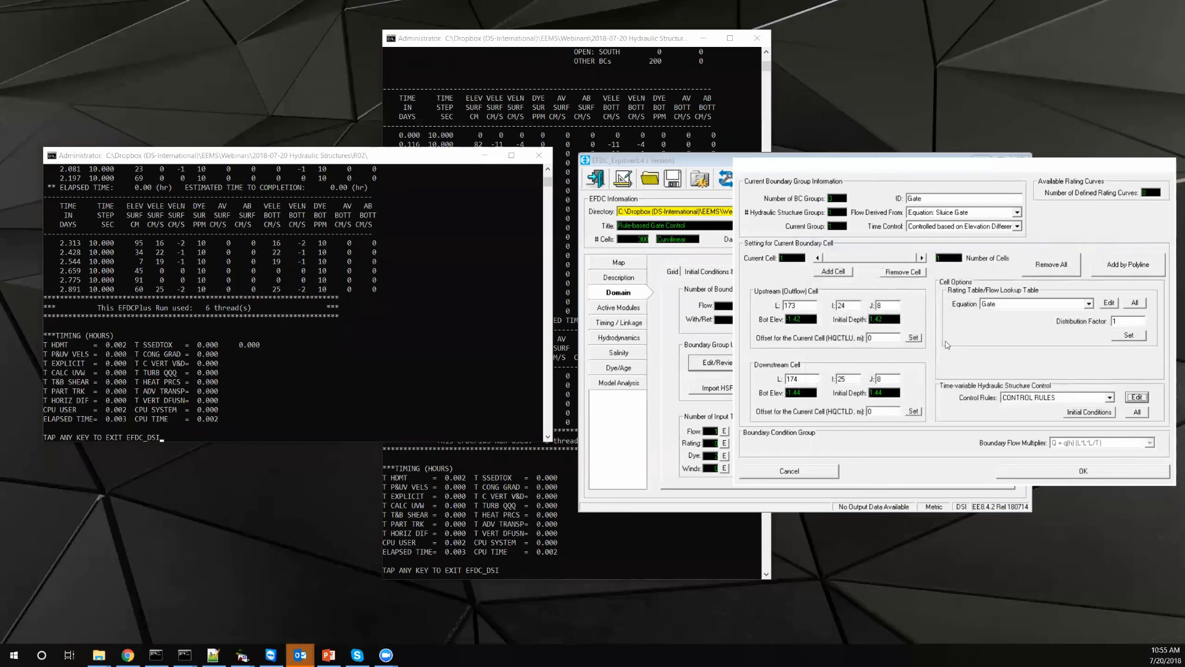
click(801, 472)
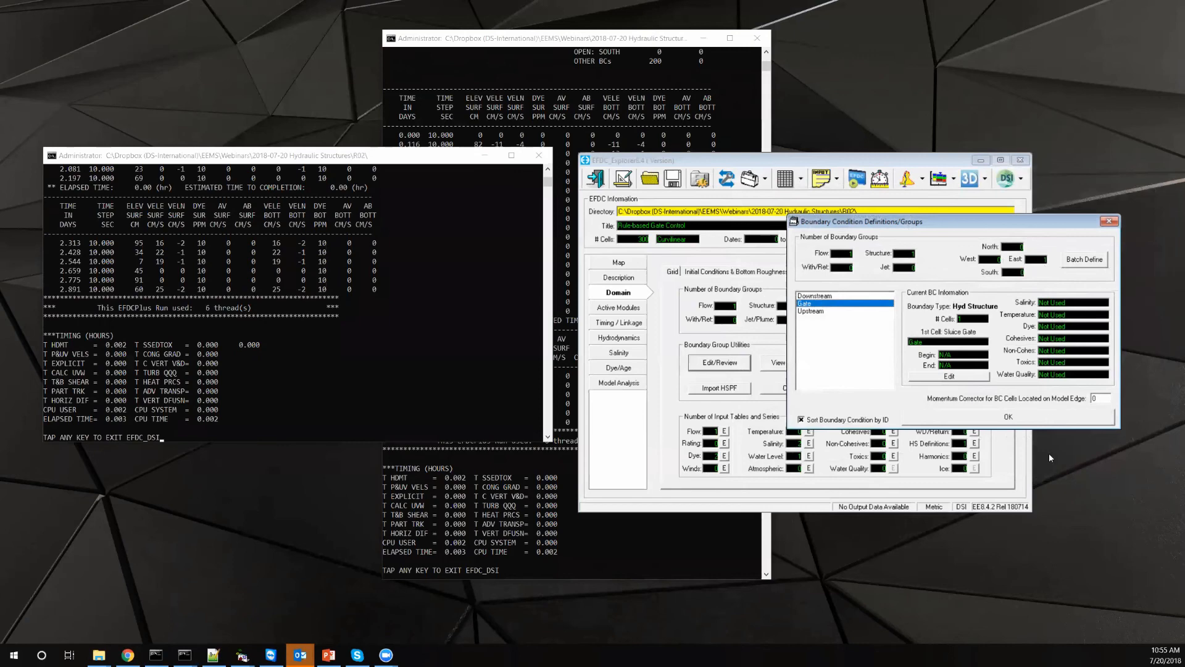
click(1009, 417)
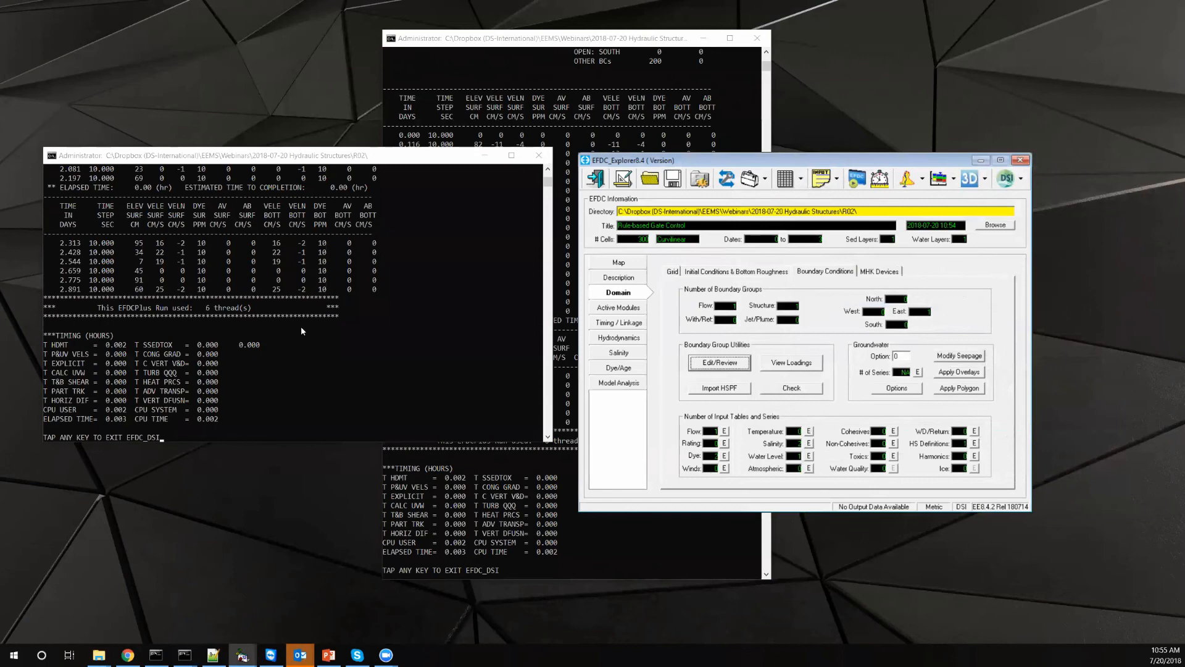
- Open the 2D plan view with masks shown, zoom in on the gate, and place the bottom elevation color legend below the grid
click(907, 178)
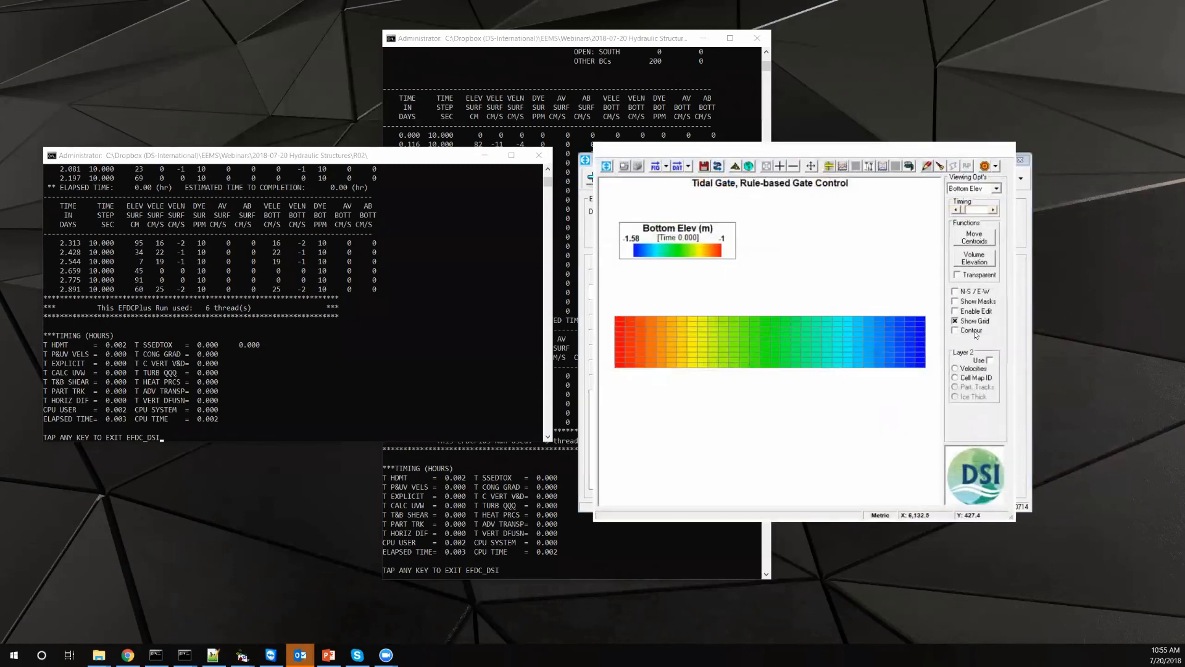
click(973, 301)
drag(800, 301, 896, 391)
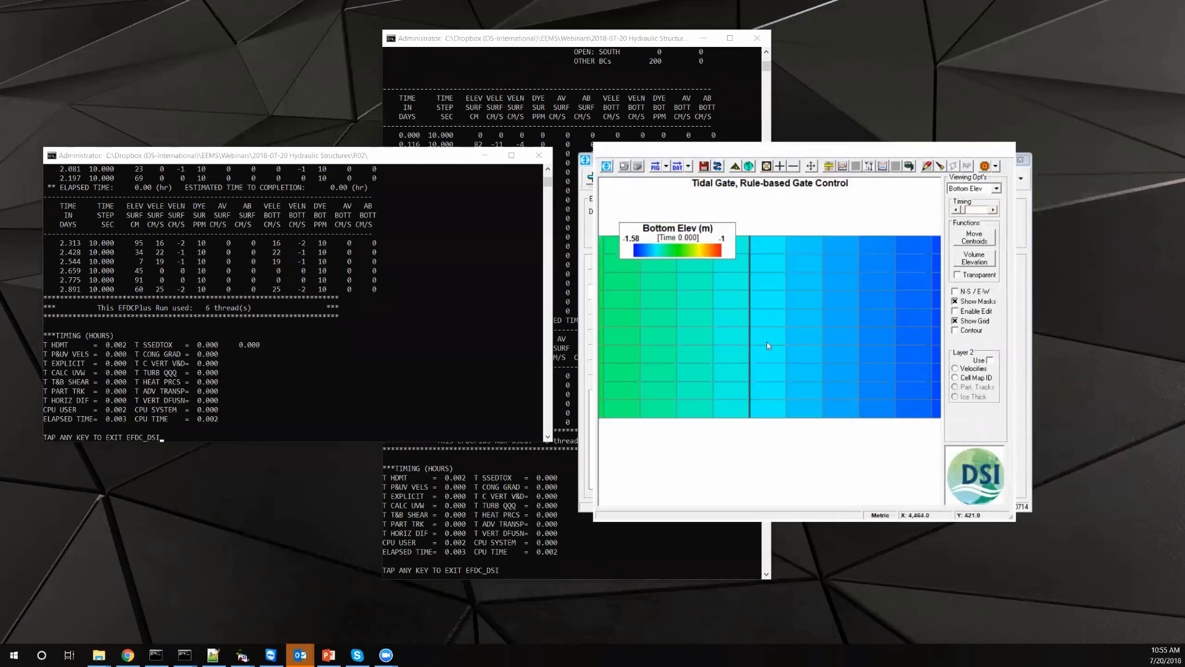
drag(665, 241, 686, 500)
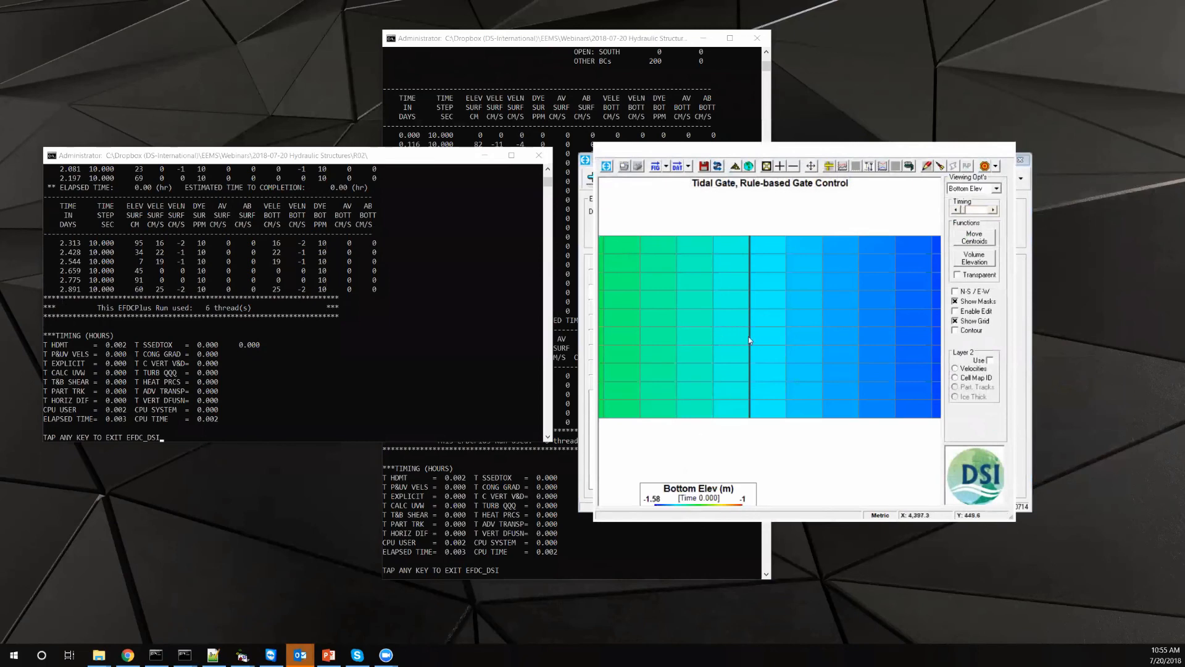
drag(692, 485, 684, 452)
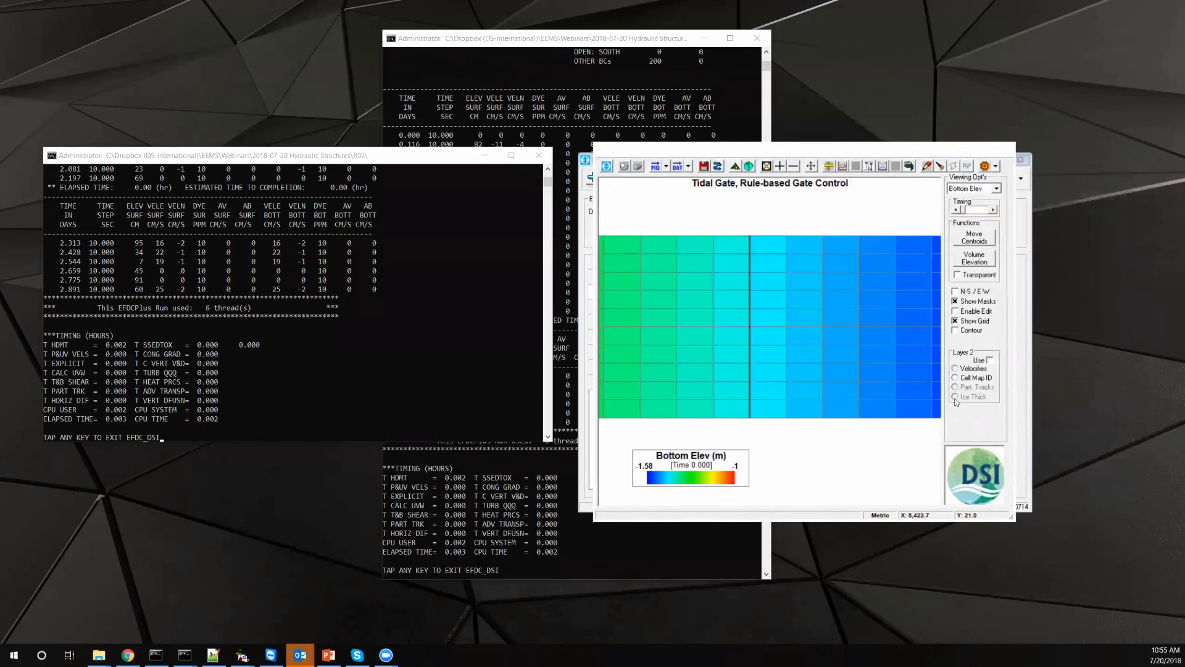
- Select cells i=24, j=7 and i=25, j=7 on either side of the gate, plot their bottom elevation time series, and close the plot
click(842, 166)
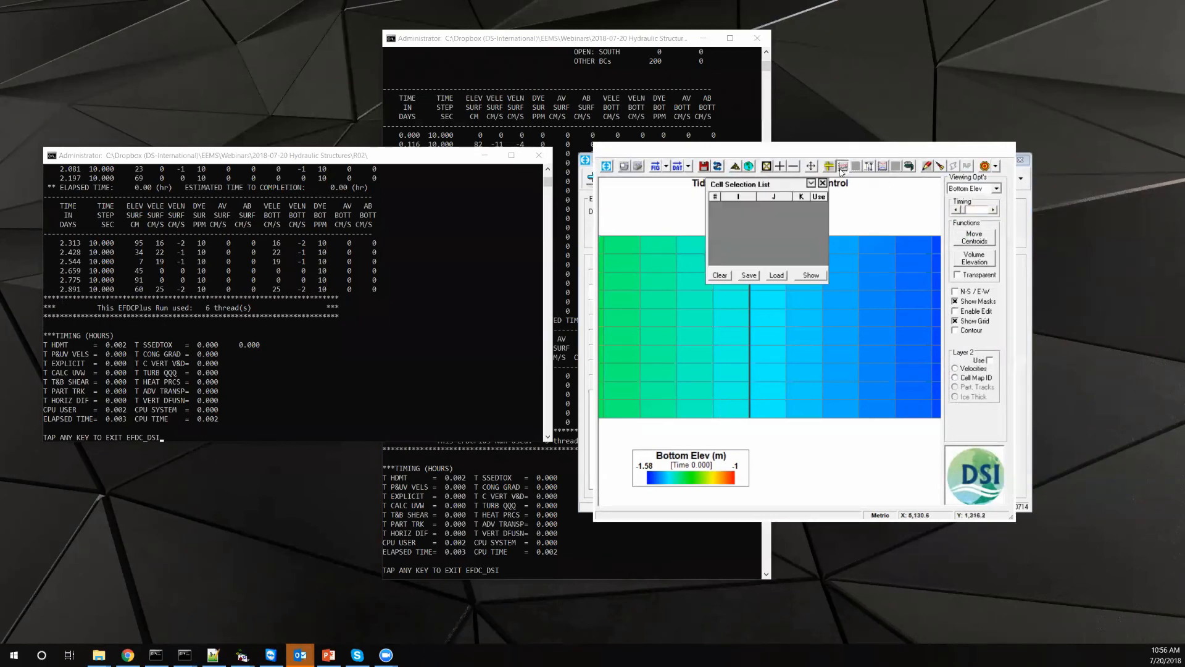
click(730, 333)
click(769, 334)
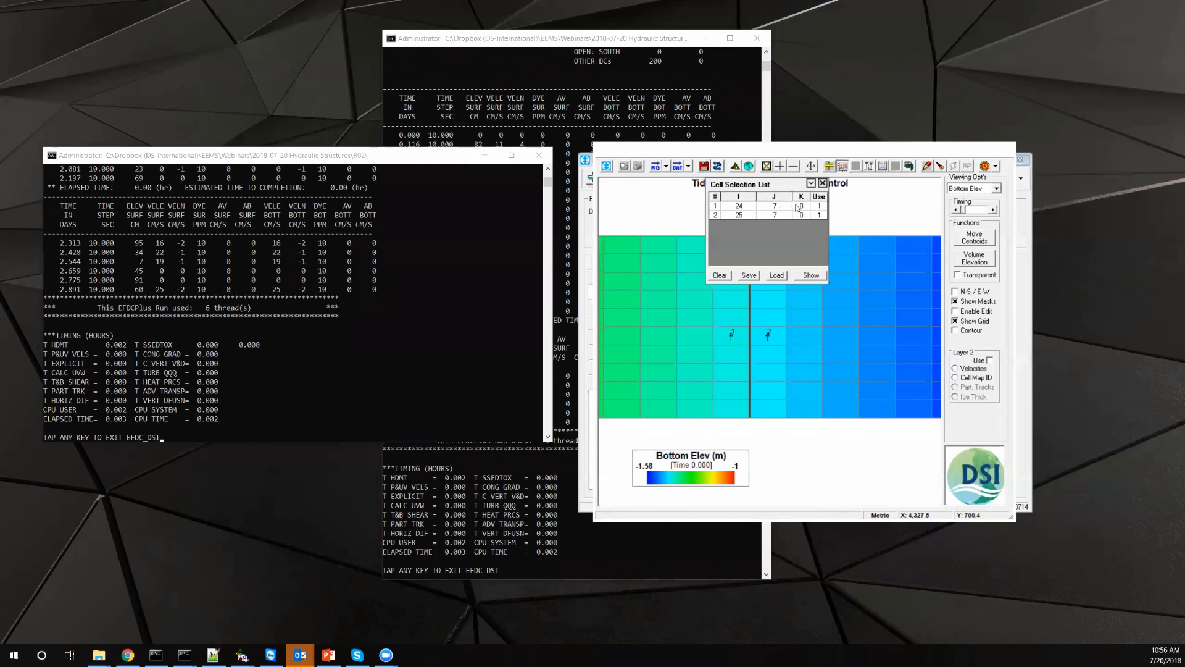
click(820, 276)
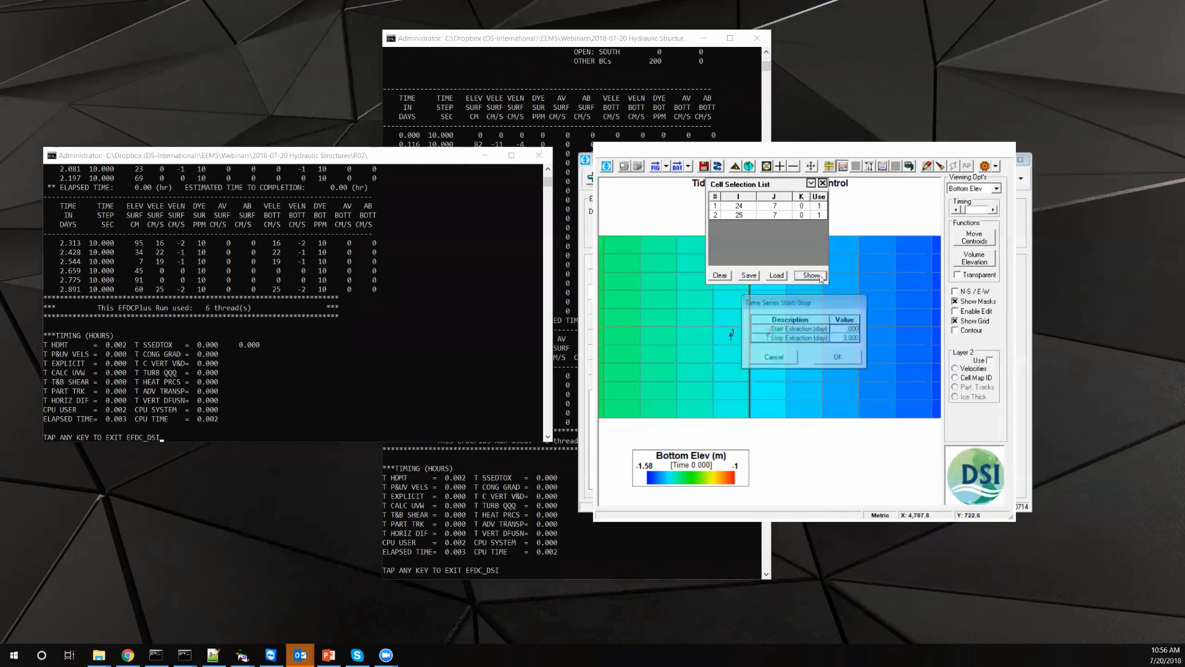
click(852, 364)
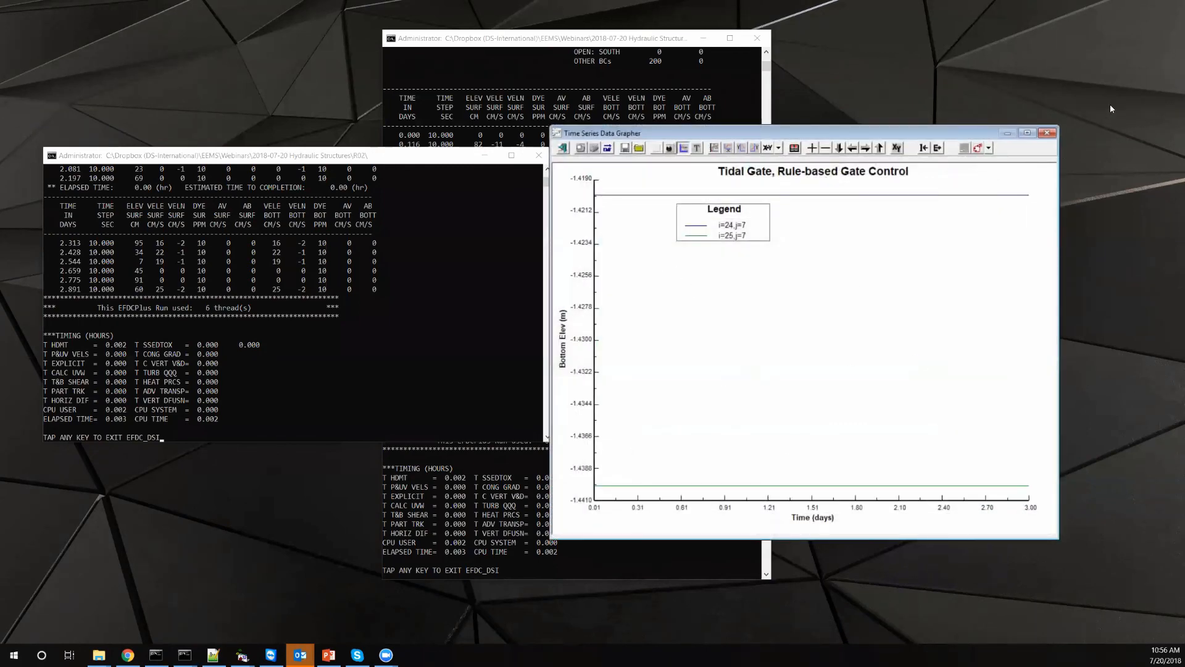
click(1047, 132)
- Switch the viewing option to Water by Layer and plot the depth-averaged salinity time series for the two selected cells
click(977, 188)
scroll(977, 195, down, 1)
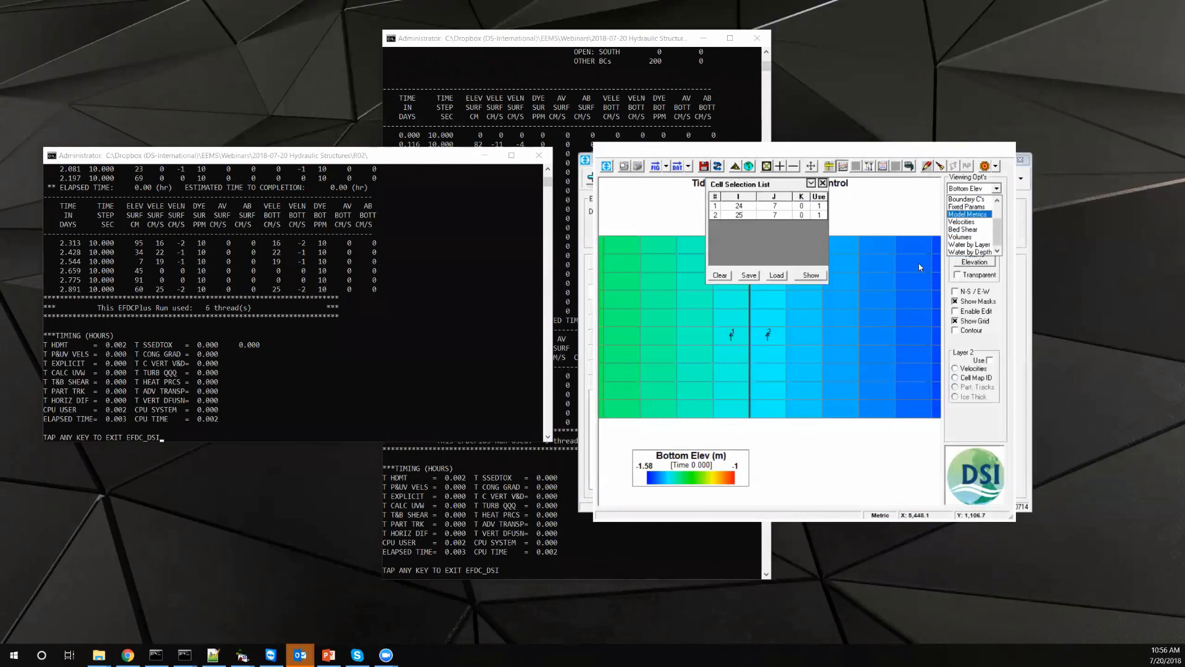
click(984, 245)
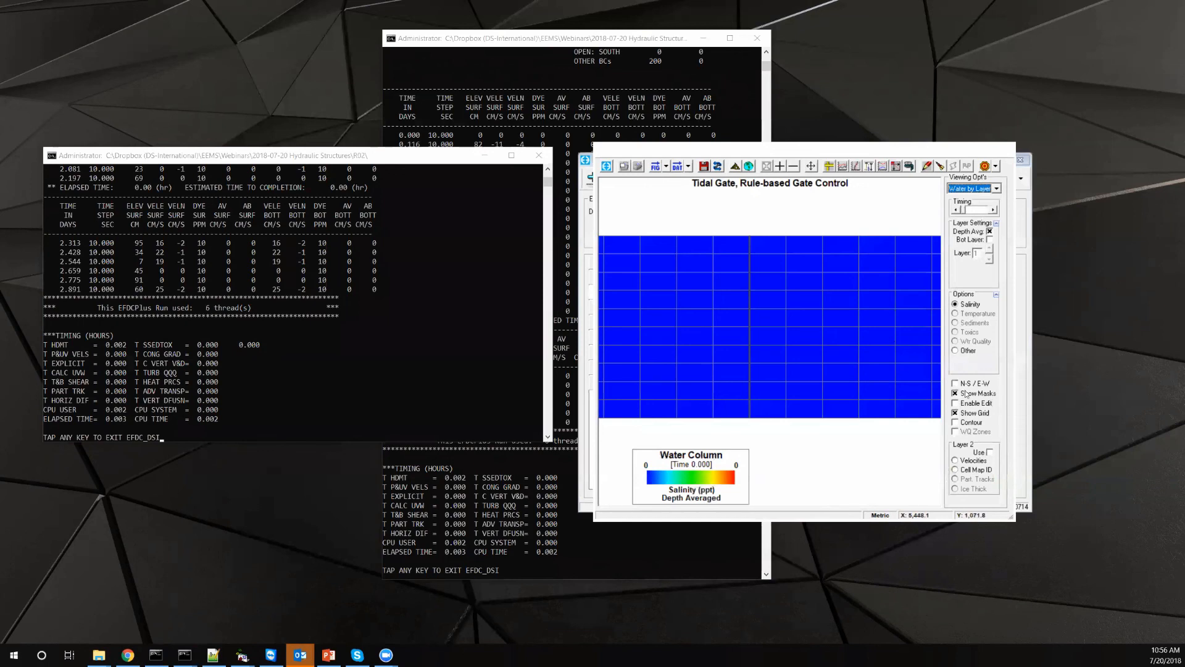
click(843, 166)
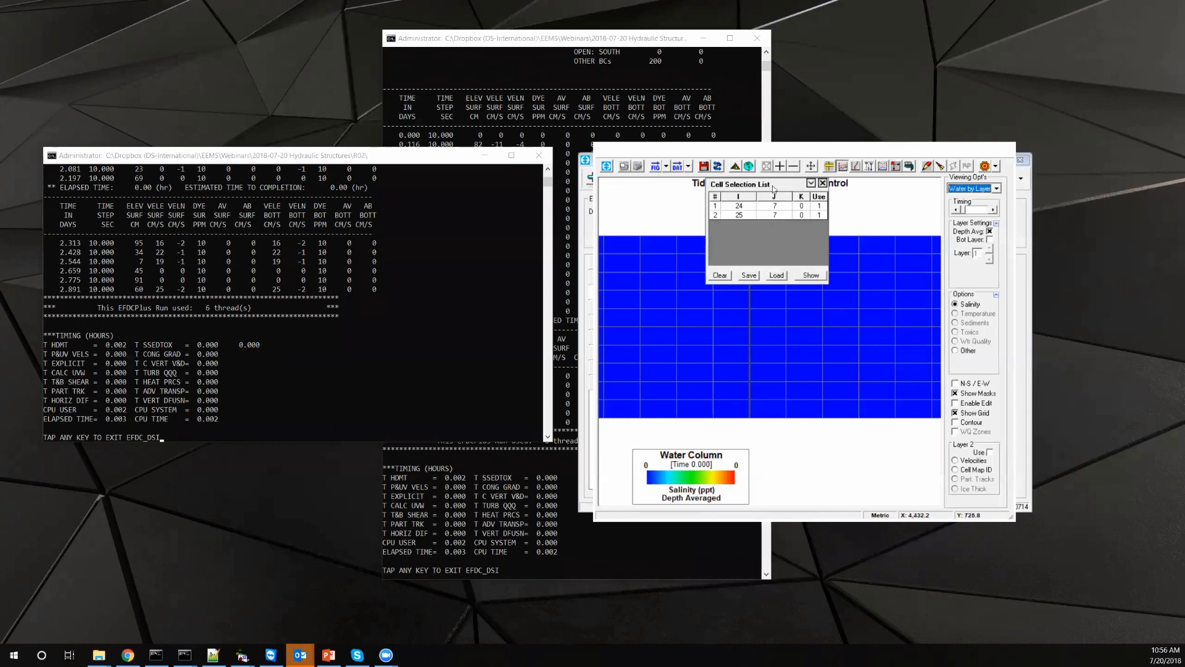
drag(776, 189, 858, 278)
click(894, 364)
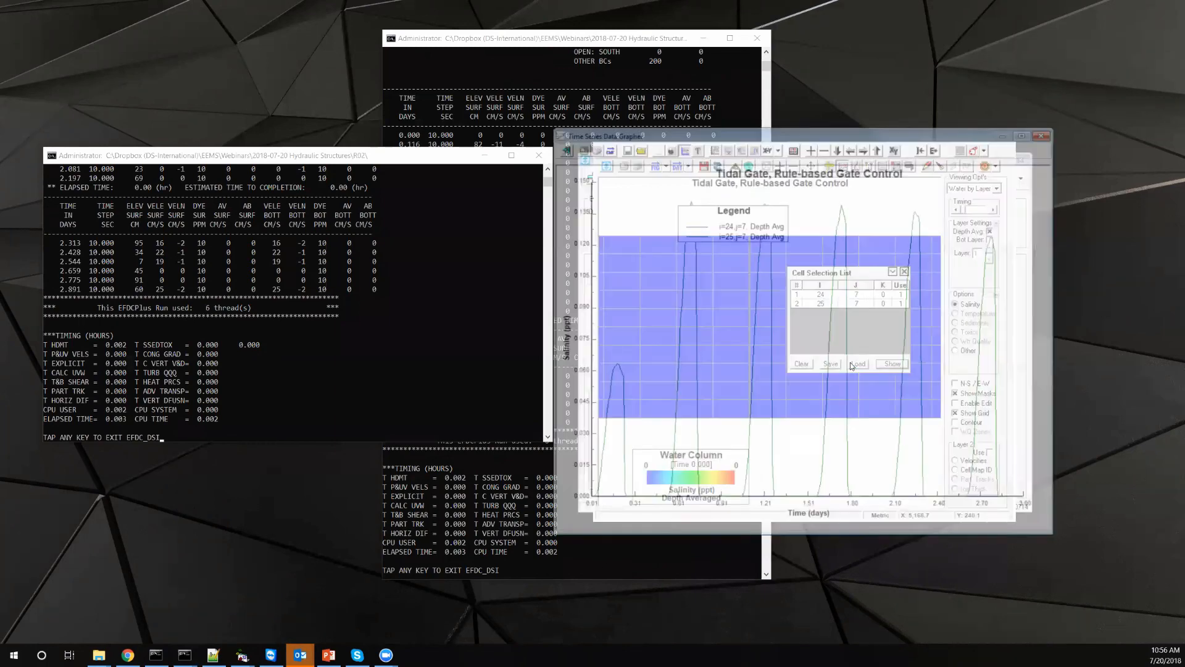
- Color the i=25, j=7 salinity line red, set both lines' thickness to Line-1, and reposition the plot legend
drag(724, 231, 756, 304)
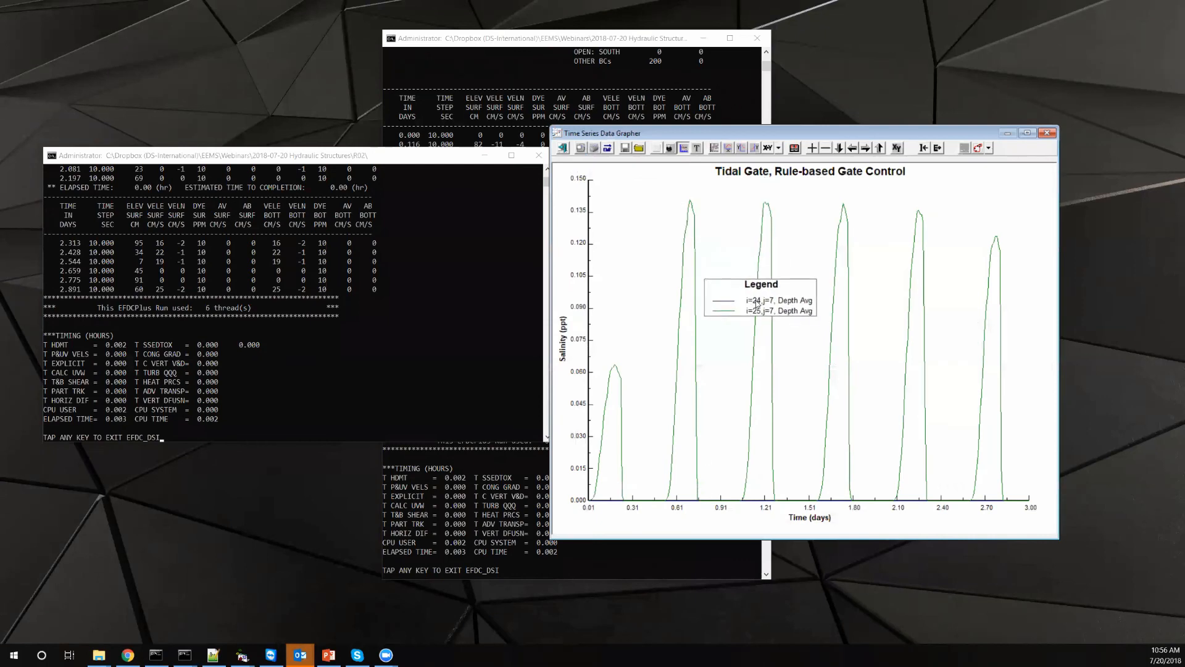
double_click(756, 304)
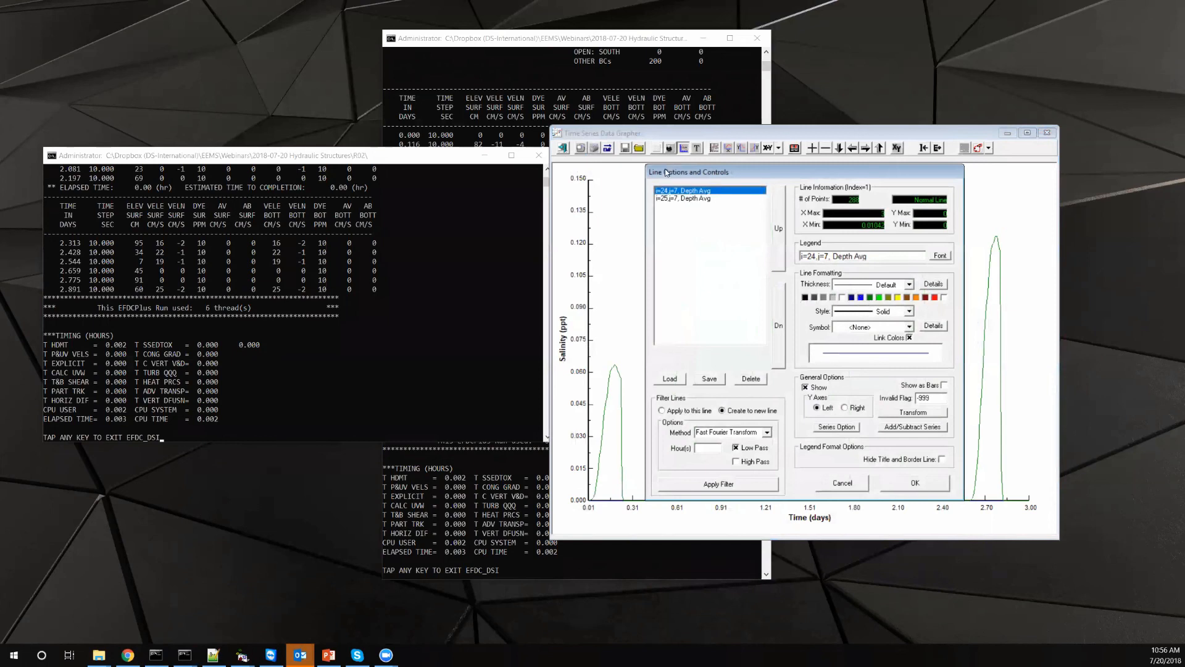
click(678, 198)
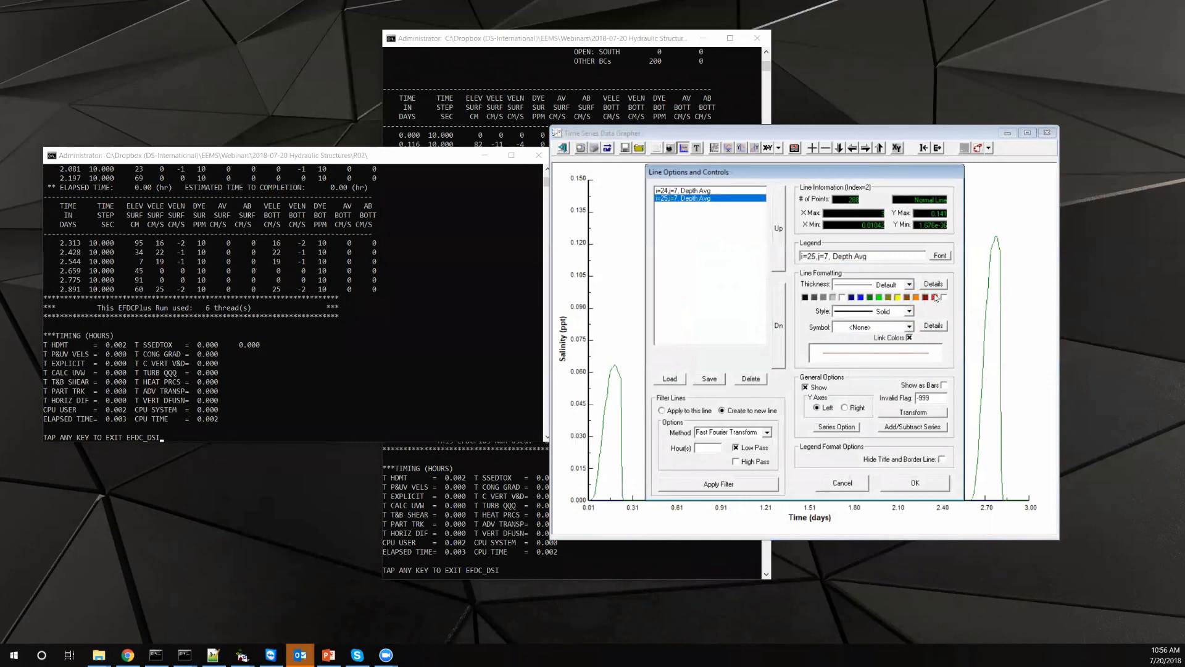
click(681, 192)
shift+click(681, 198)
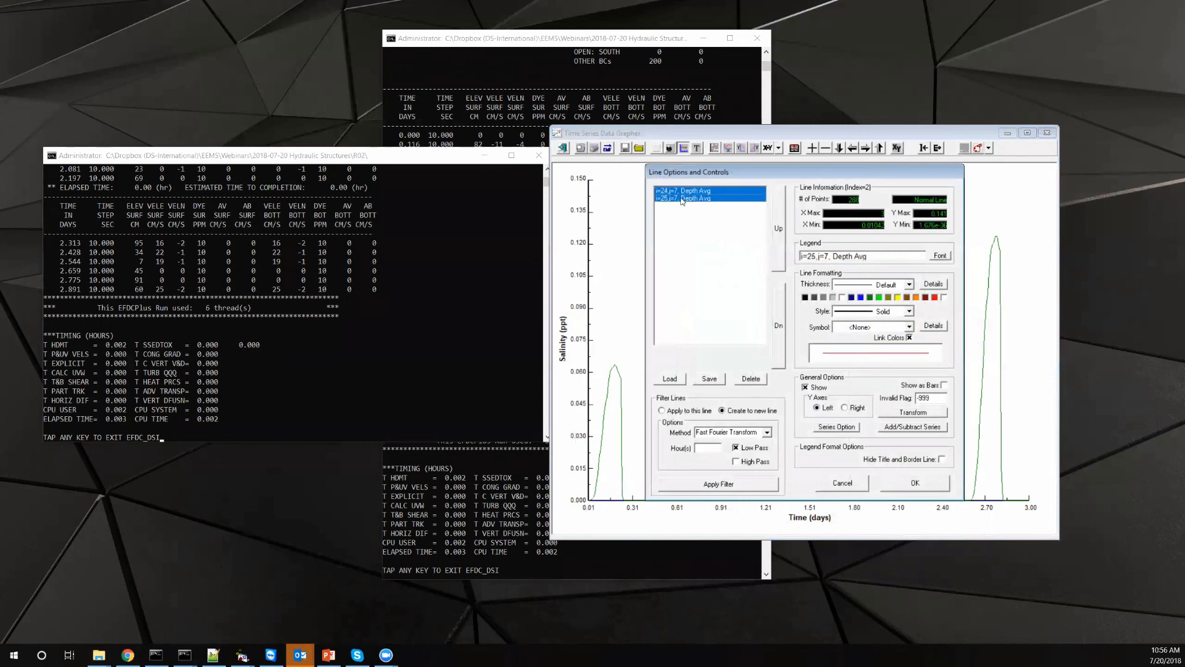
click(909, 285)
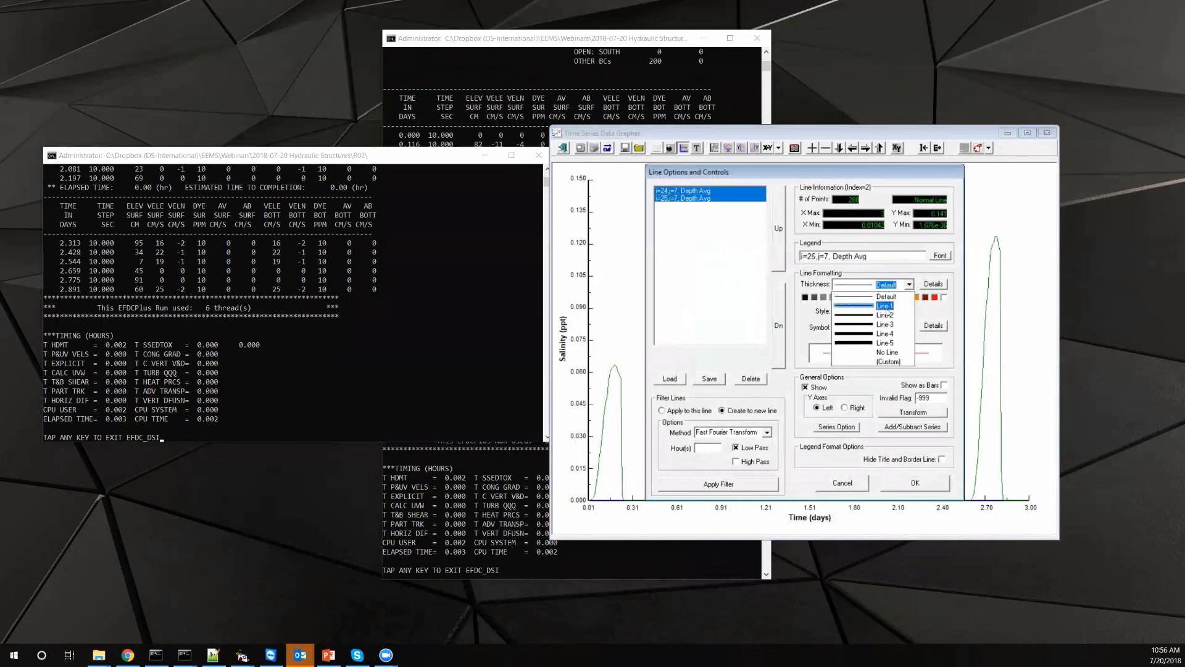
click(887, 306)
click(922, 488)
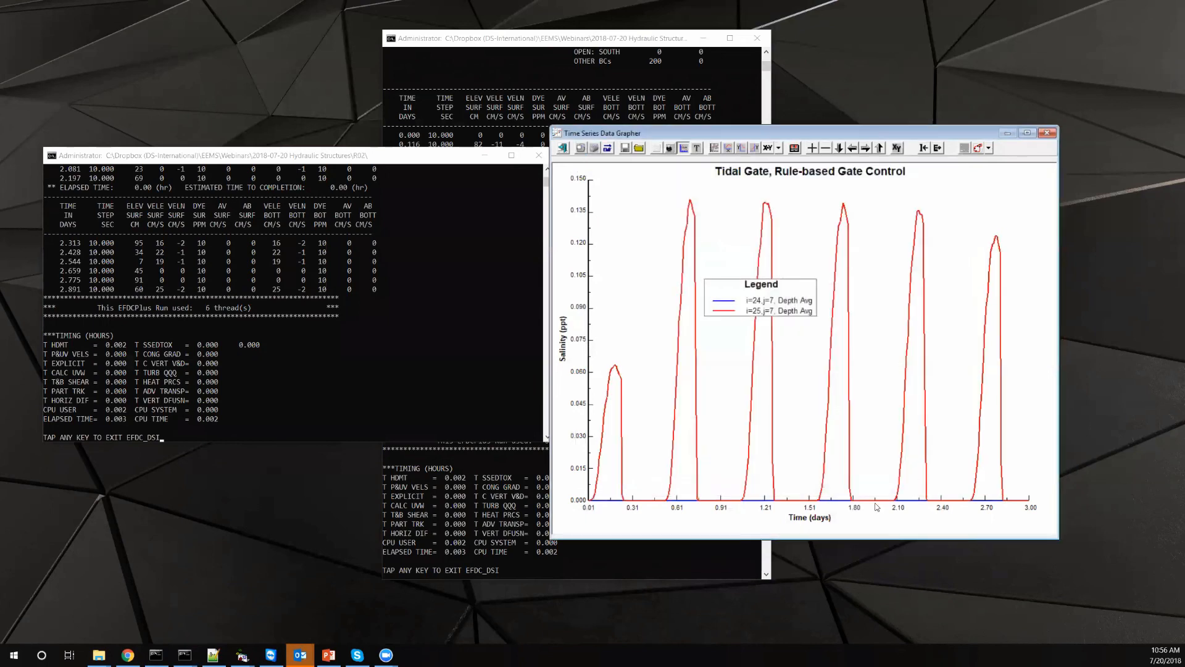
drag(772, 302, 731, 351)
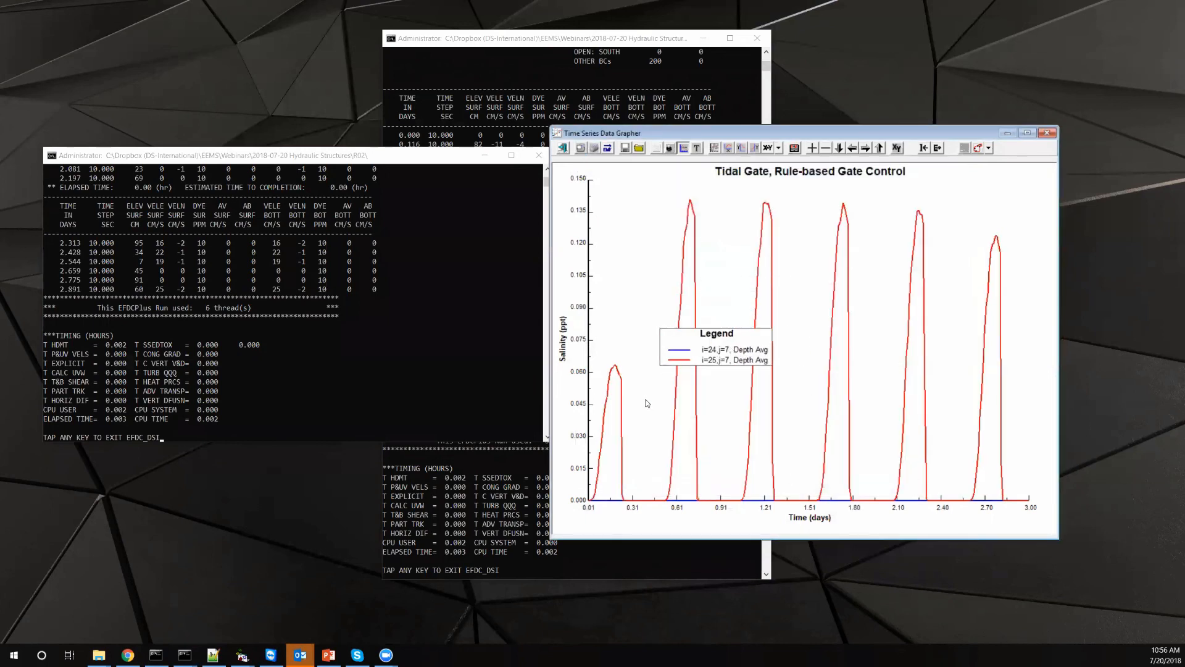